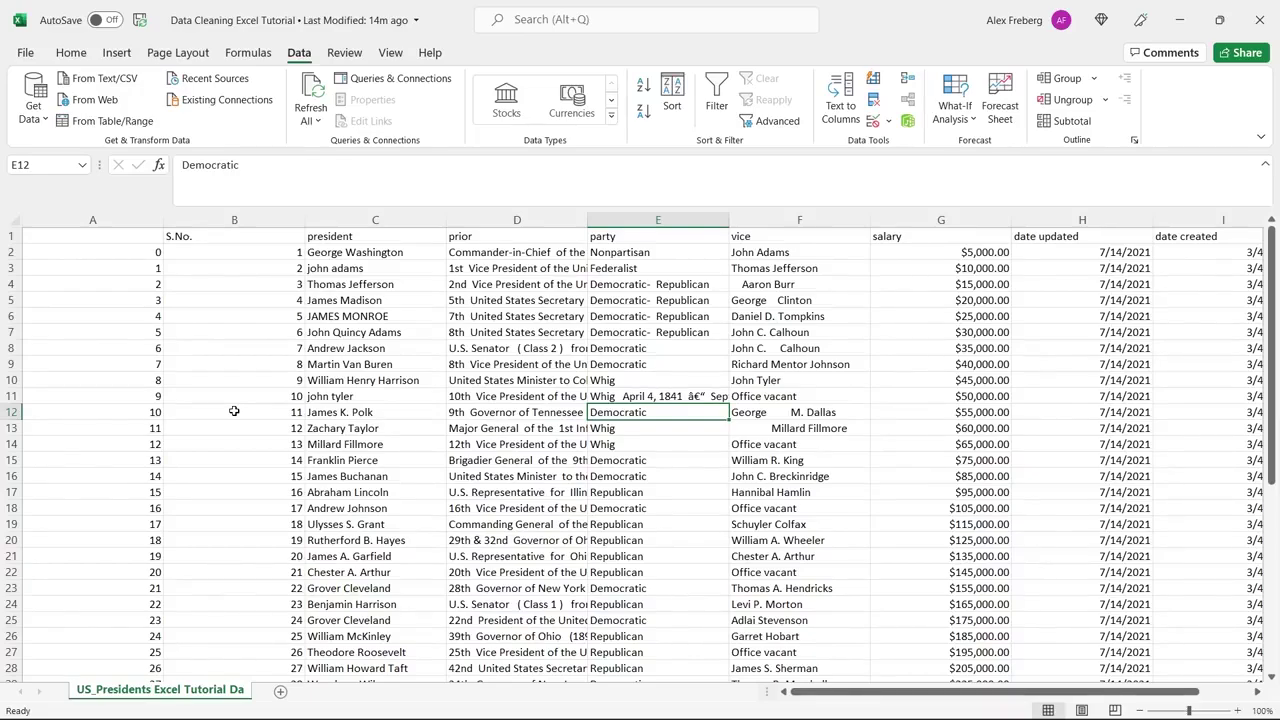
Step: Inspect inconsistent name casing and party entries like the dated Whig cell in rows 2–11
{"action": "left_click_drag", "start_coordinate": [380, 268], "coordinate": [380, 314]}
{"action": "left_click", "coordinate": [380, 314]}
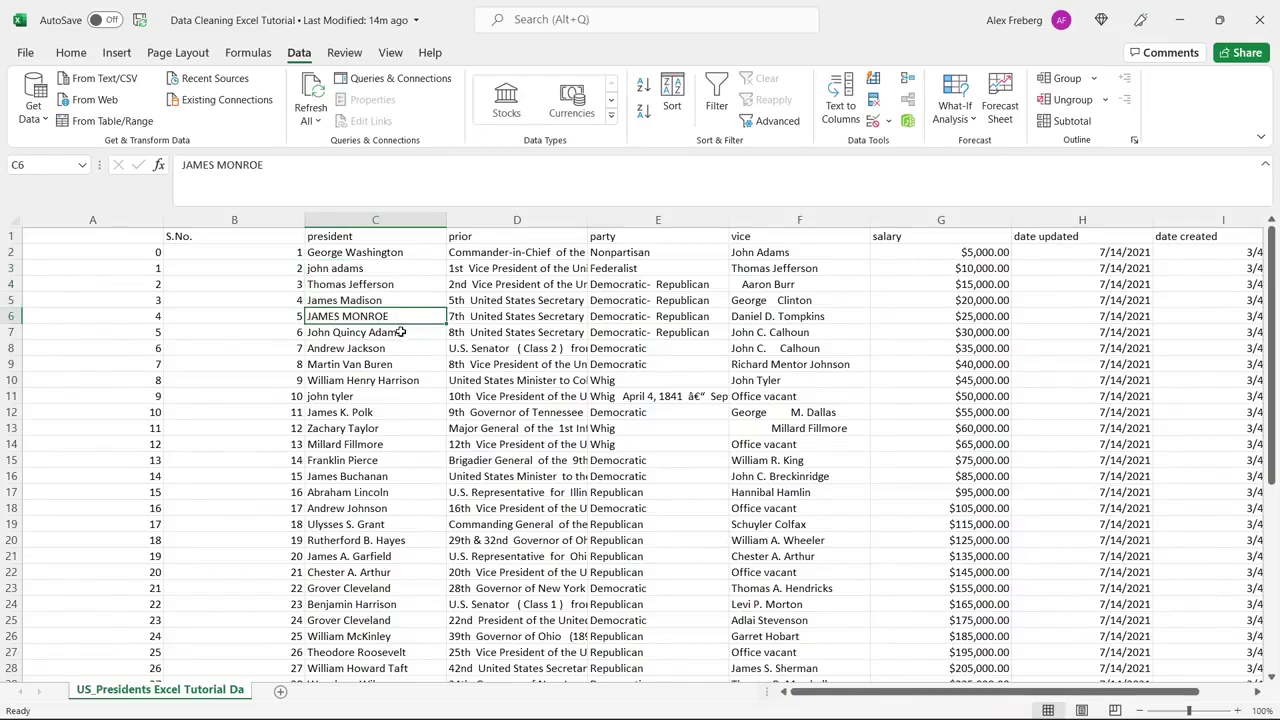
{"action": "left_click", "coordinate": [400, 332]}
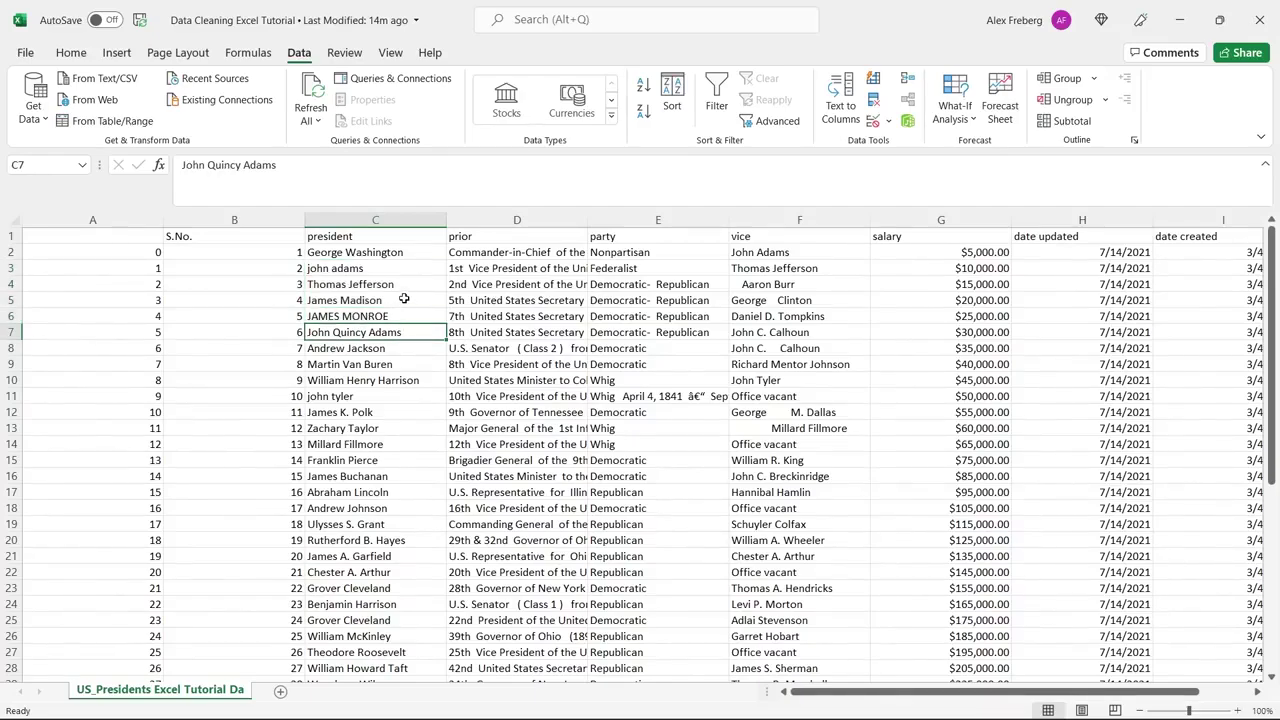
{"action": "left_click", "coordinate": [377, 273]}
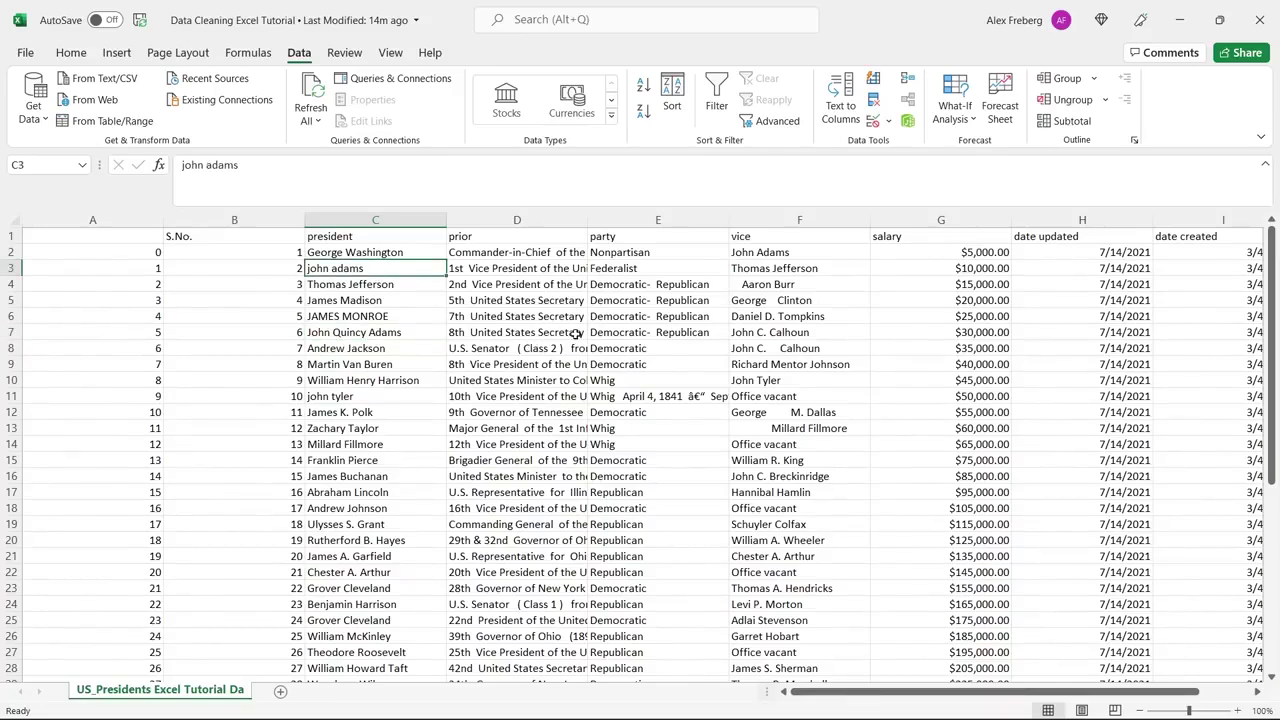
{"action": "left_click", "coordinate": [634, 352]}
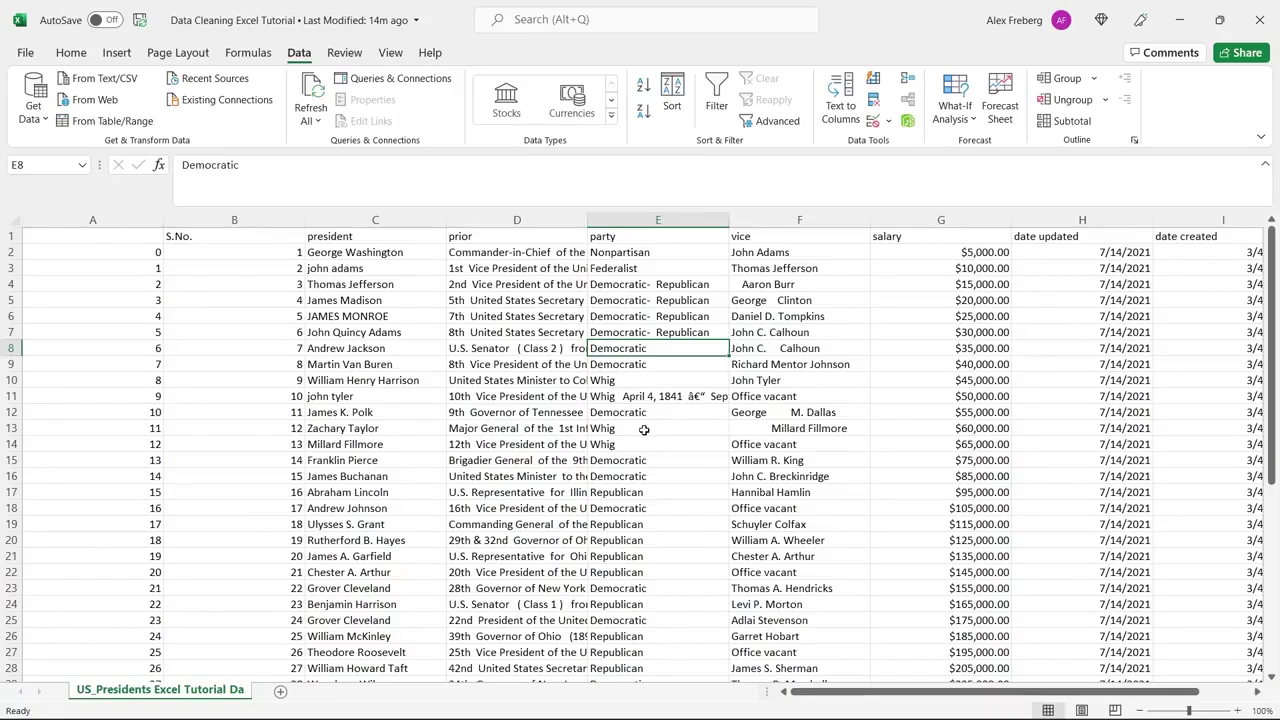
{"action": "left_click", "coordinate": [656, 381]}
{"action": "left_click", "coordinate": [657, 396]}
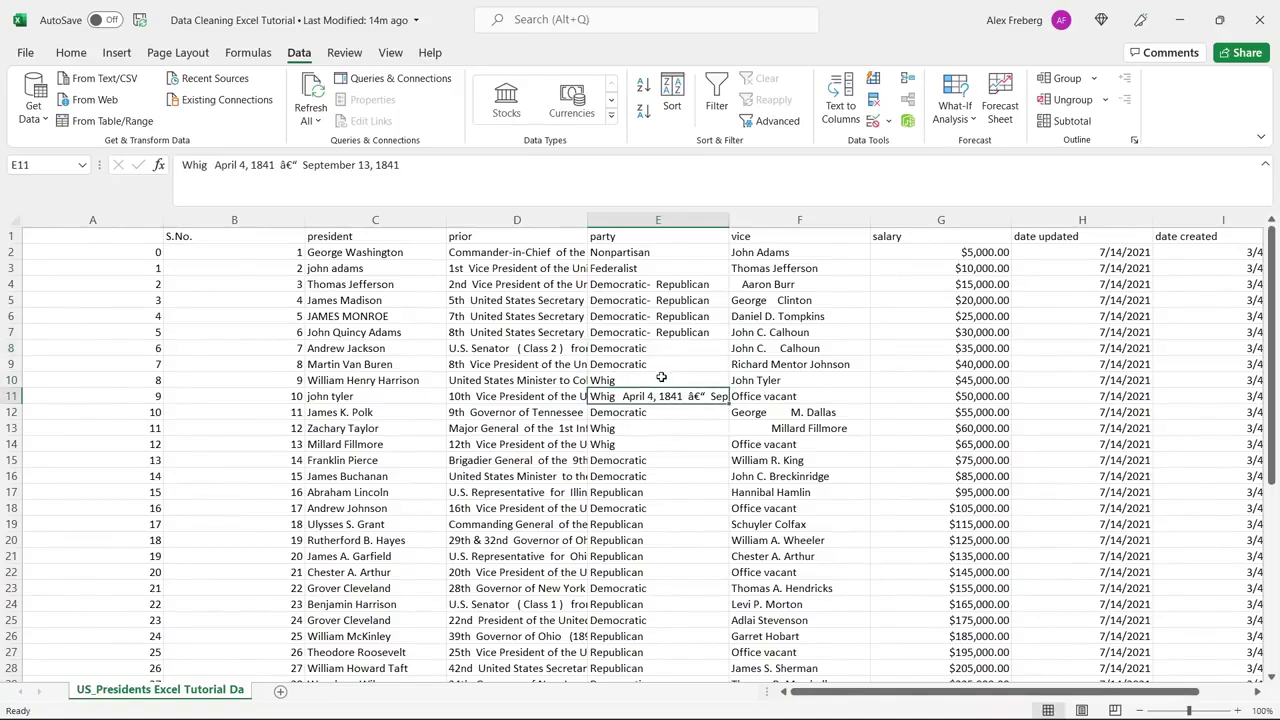
{"action": "left_click", "coordinate": [661, 377]}
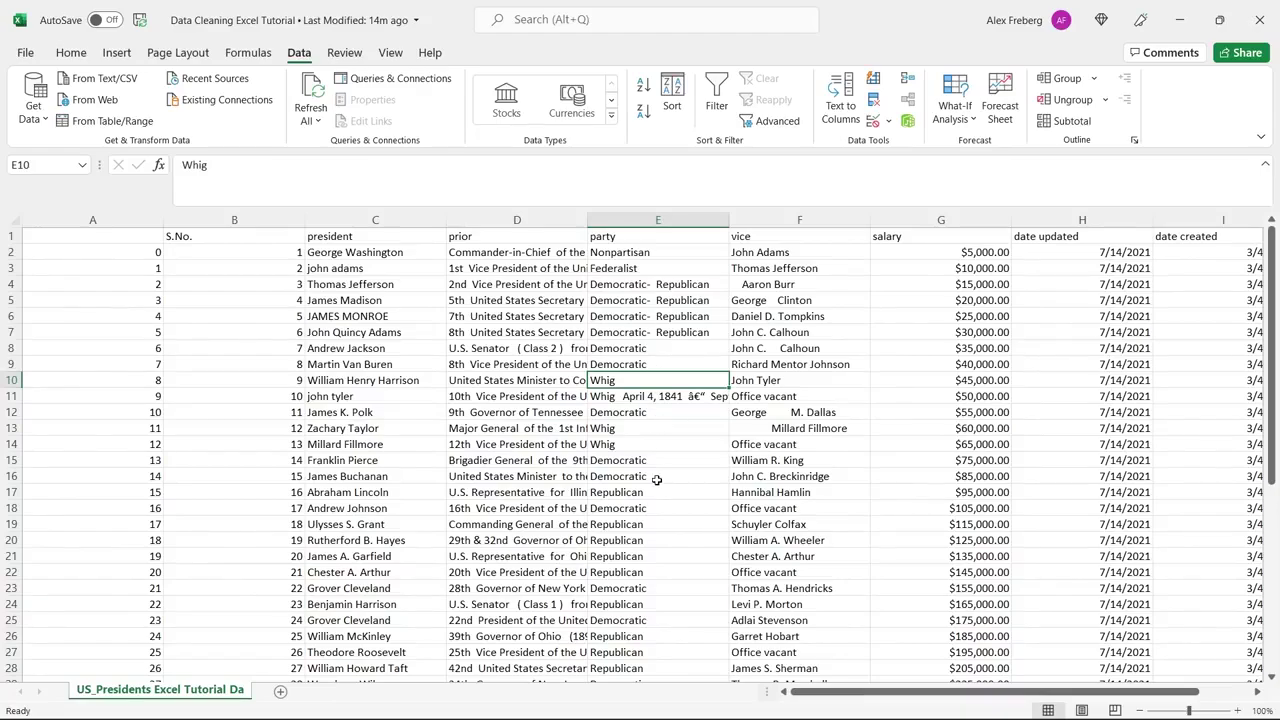
Step: Scroll the table and check the leading spaces before Aaron Burr's vice entry without changing it
{"action": "scroll", "coordinate": [657, 480], "scroll_direction": "down", "scroll_amount": 4}
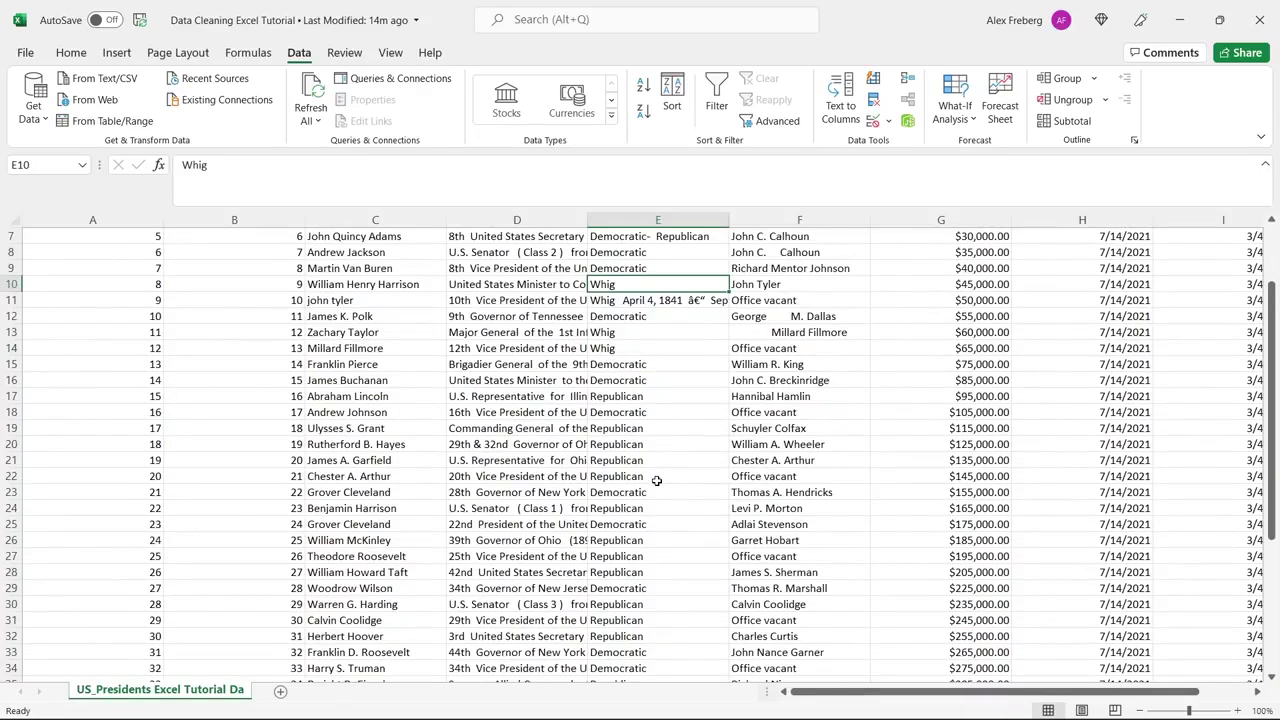
{"action": "scroll", "coordinate": [657, 480], "scroll_direction": "down", "scroll_amount": 1}
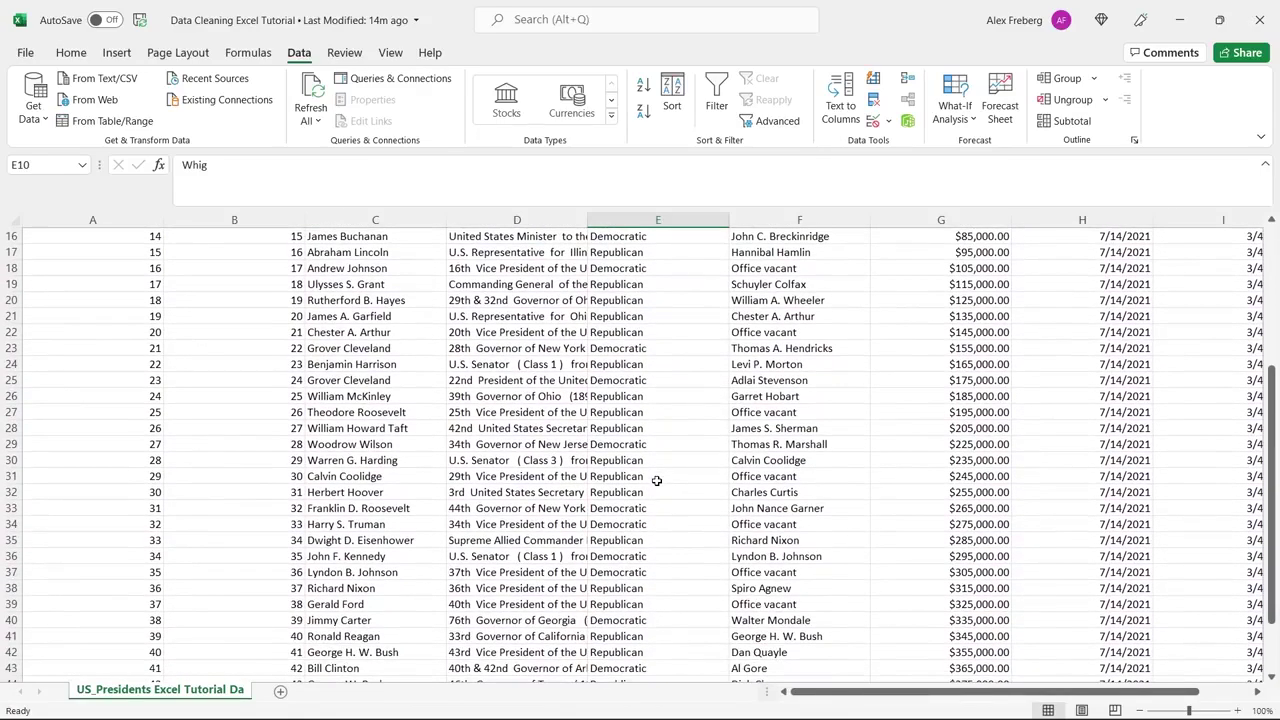
{"action": "scroll", "coordinate": [656, 483], "scroll_direction": "down", "scroll_amount": 1}
{"action": "scroll", "coordinate": [655, 505], "scroll_direction": "up", "scroll_amount": 6}
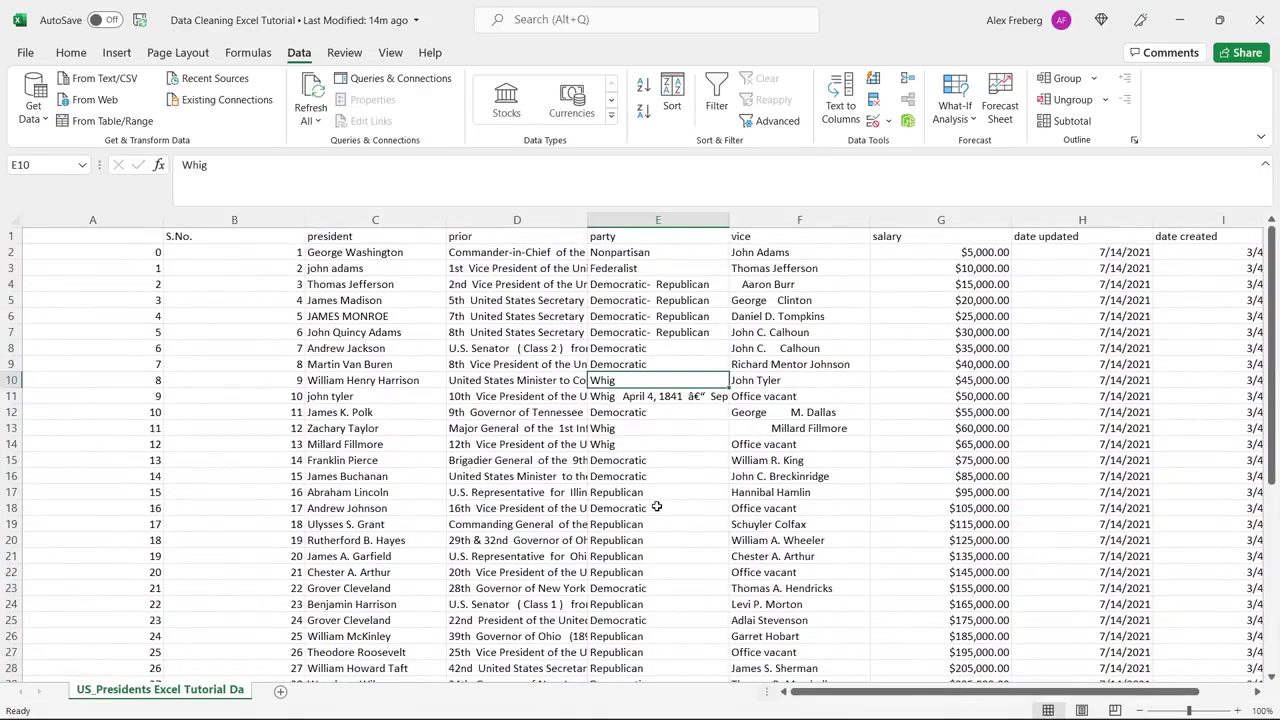
{"action": "left_click", "coordinate": [805, 283]}
{"action": "key", "text": "F2"}
{"action": "double_click", "coordinate": [744, 287]}
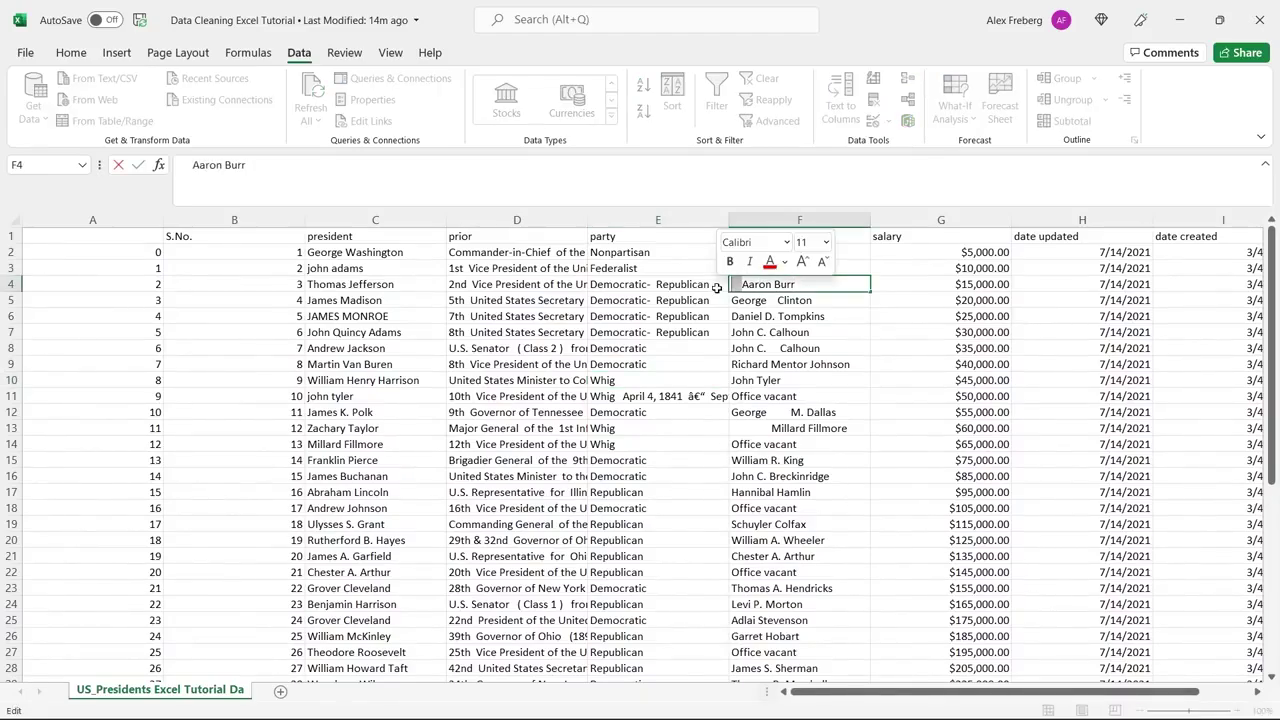
{"action": "left_click", "coordinate": [830, 318]}
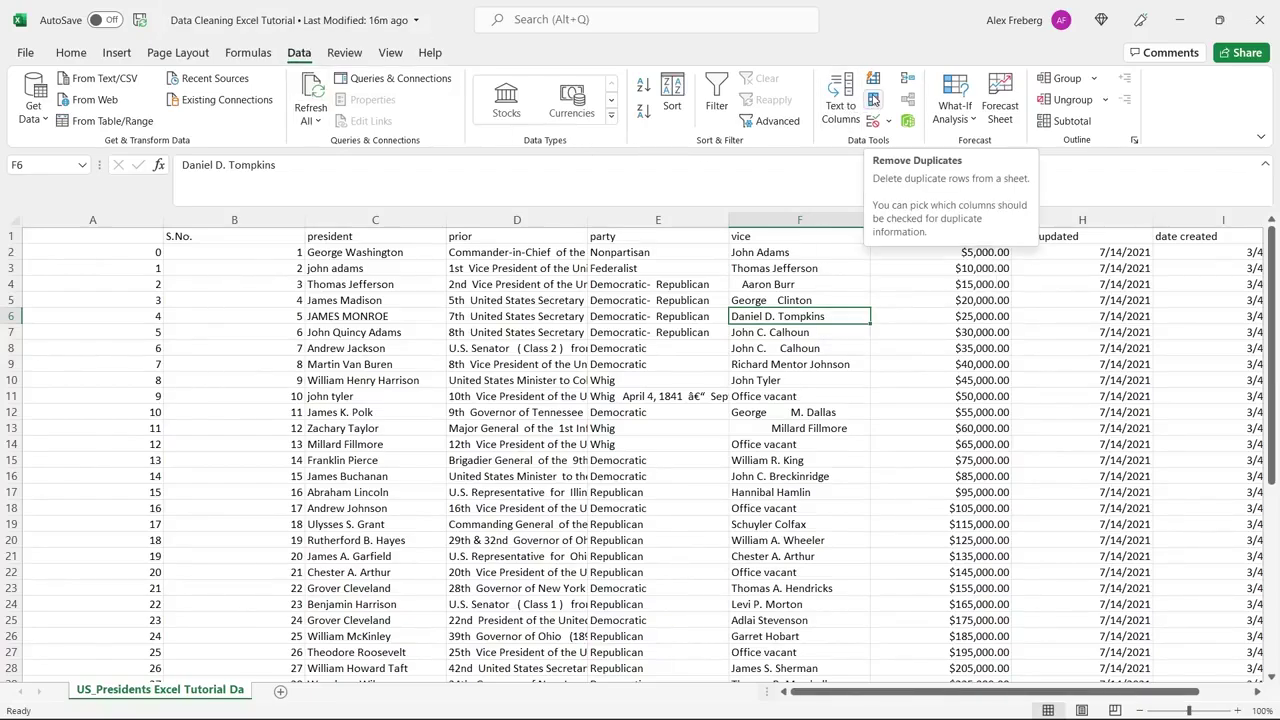
Step: Remove duplicate rows with all columns checked and acknowledge the result
{"action": "left_click", "coordinate": [873, 101]}
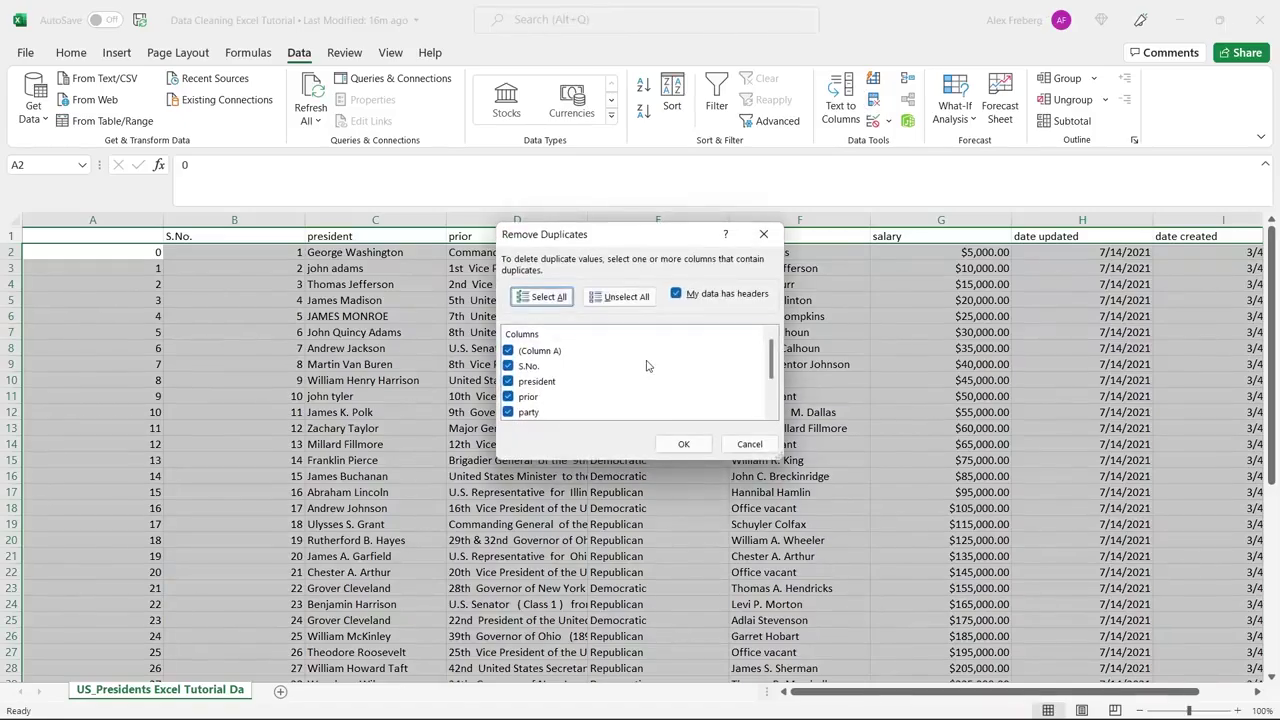
{"action": "scroll", "coordinate": [646, 366], "scroll_direction": "down", "scroll_amount": 2}
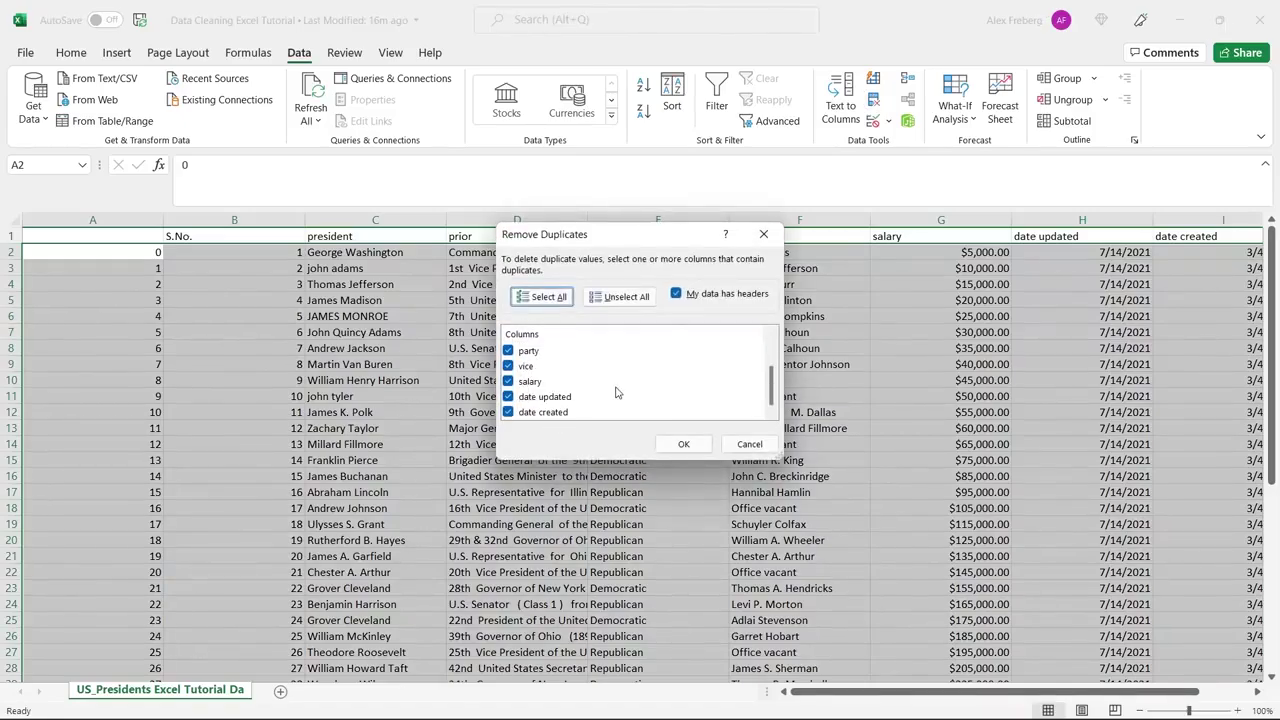
{"action": "scroll", "coordinate": [617, 392], "scroll_direction": "up", "scroll_amount": 1}
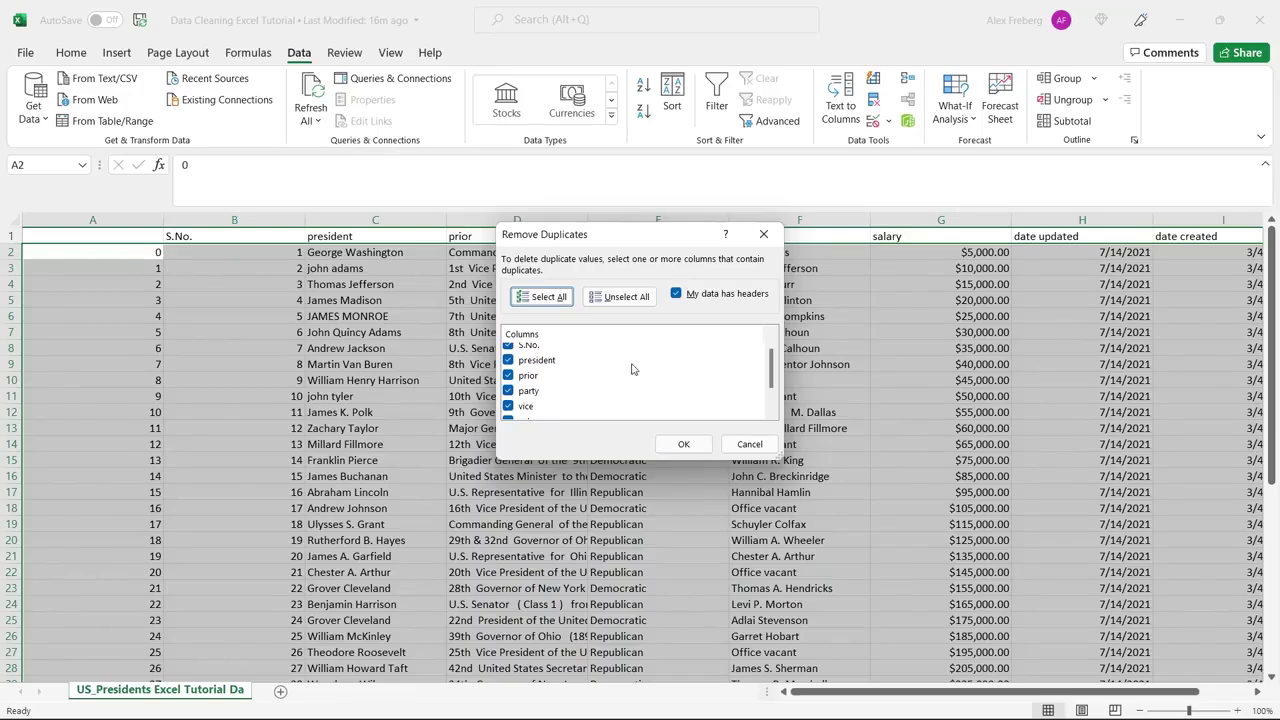
{"action": "left_click", "coordinate": [684, 446]}
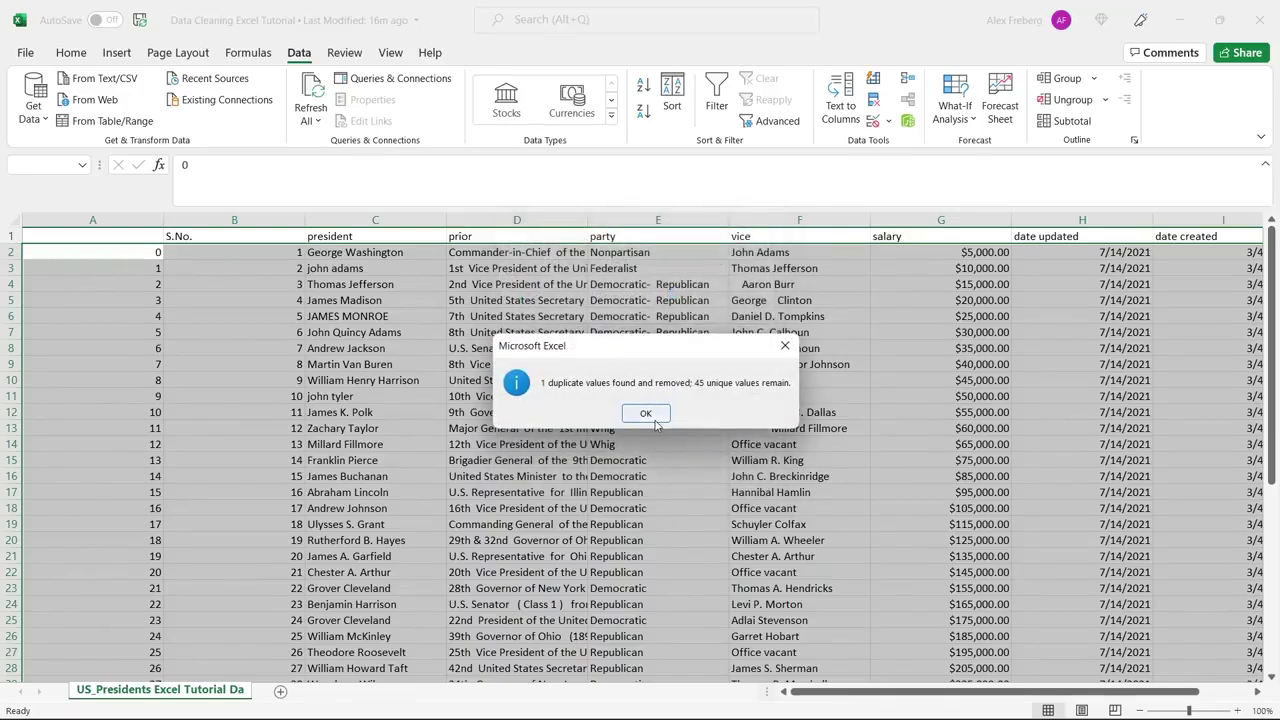
{"action": "left_click", "coordinate": [645, 413]}
{"action": "left_click", "coordinate": [442, 416]}
{"action": "scroll", "coordinate": [445, 418], "scroll_direction": "down", "scroll_amount": 9}
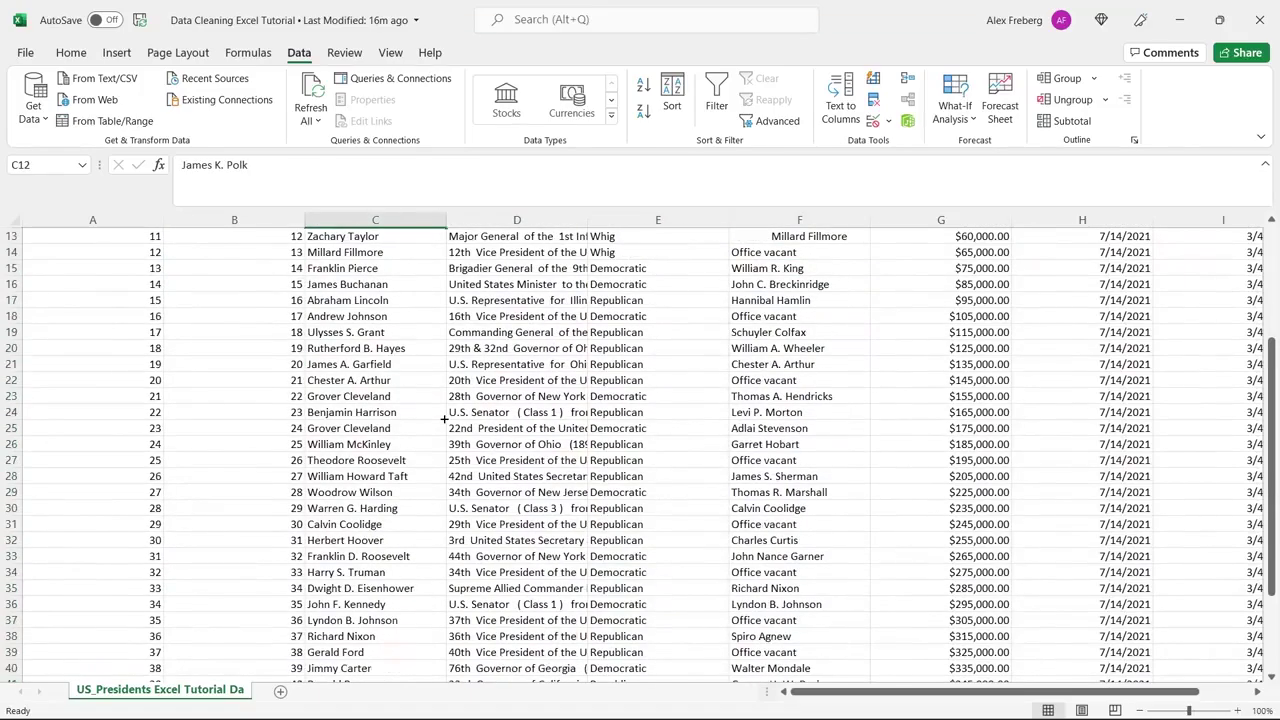
Step: Undo to confirm the repeated Barack Obama row, then reapply the duplicate removal
{"action": "key", "text": "ctrl+z"}
{"action": "scroll", "coordinate": [420, 491], "scroll_direction": "up", "scroll_amount": 1}
{"action": "scroll", "coordinate": [420, 491], "scroll_direction": "down", "scroll_amount": 10}
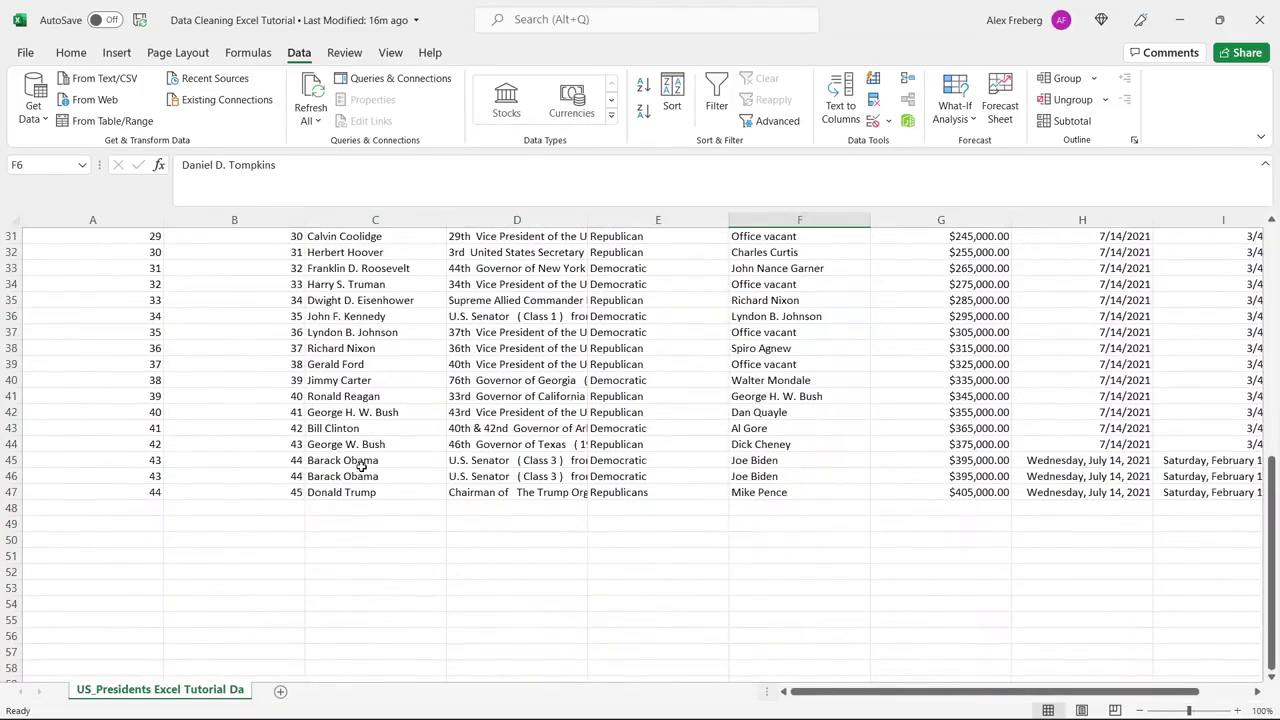
{"action": "left_click", "coordinate": [362, 476]}
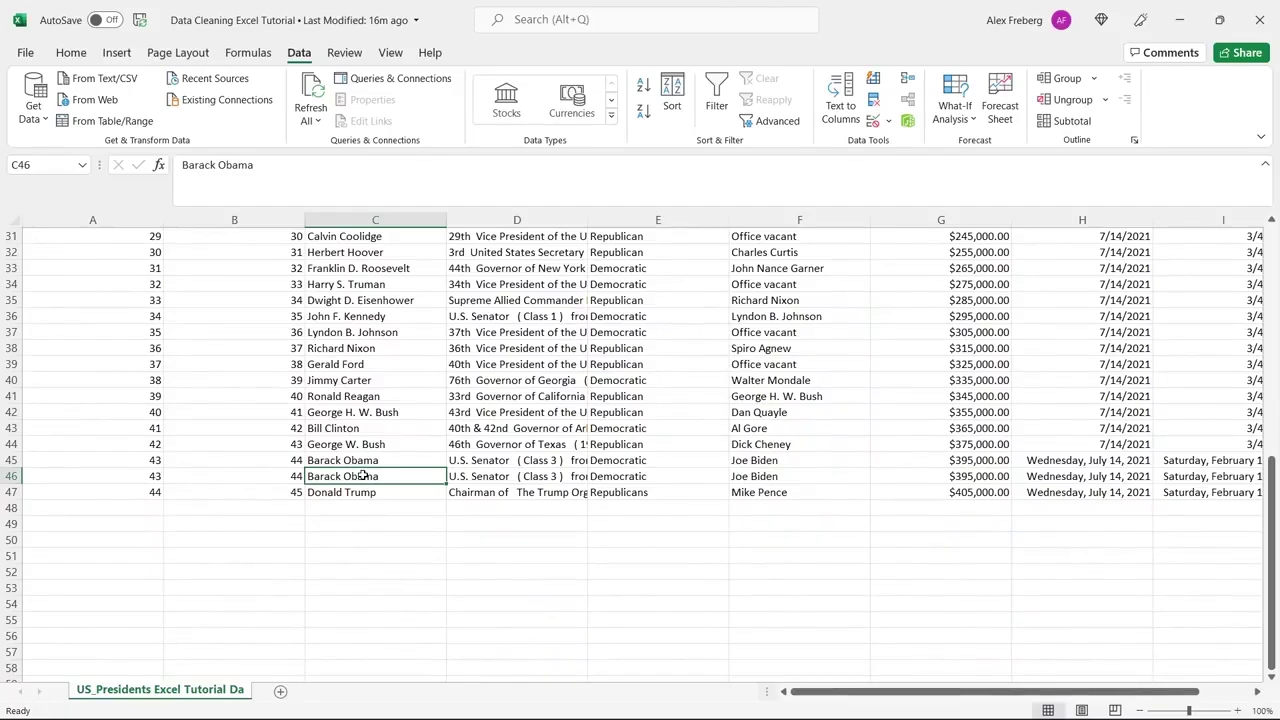
{"action": "key", "text": "ctrl+z"}
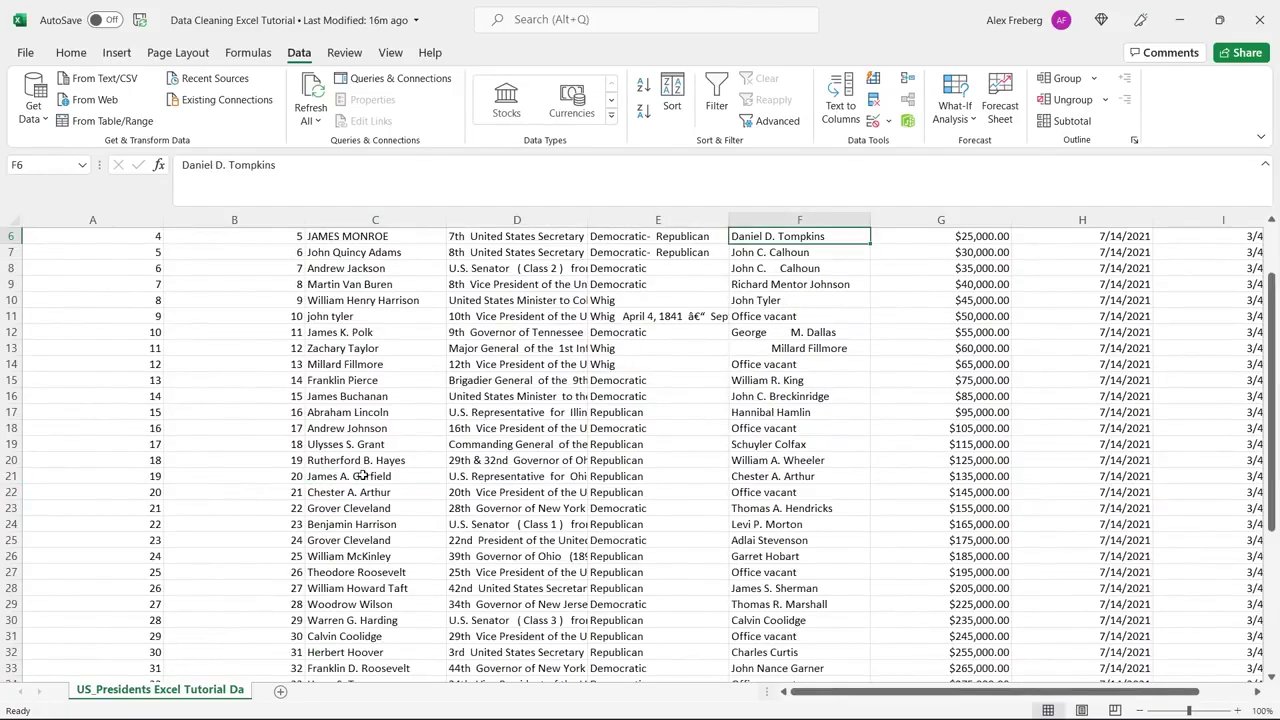
{"action": "scroll", "coordinate": [362, 476], "scroll_direction": "down", "scroll_amount": 8}
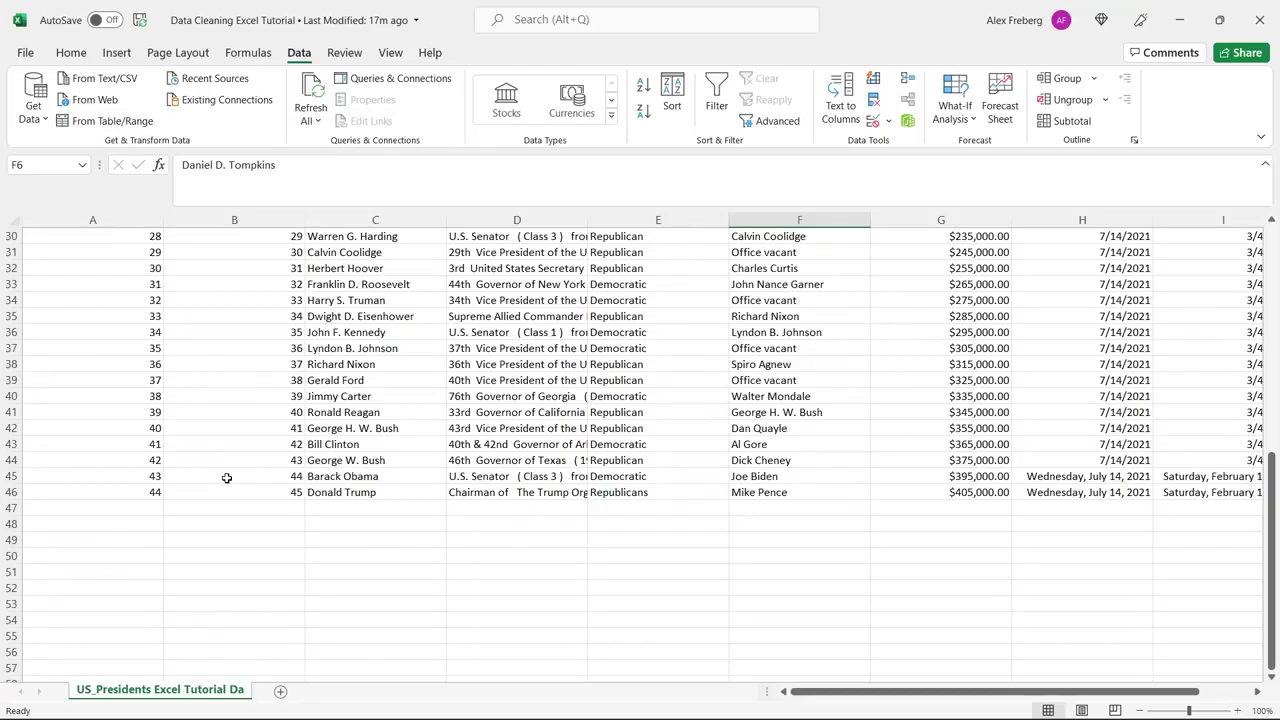
{"action": "scroll", "coordinate": [227, 478], "scroll_direction": "up", "scroll_amount": 2}
{"action": "scroll", "coordinate": [227, 478], "scroll_direction": "up", "scroll_amount": 8}
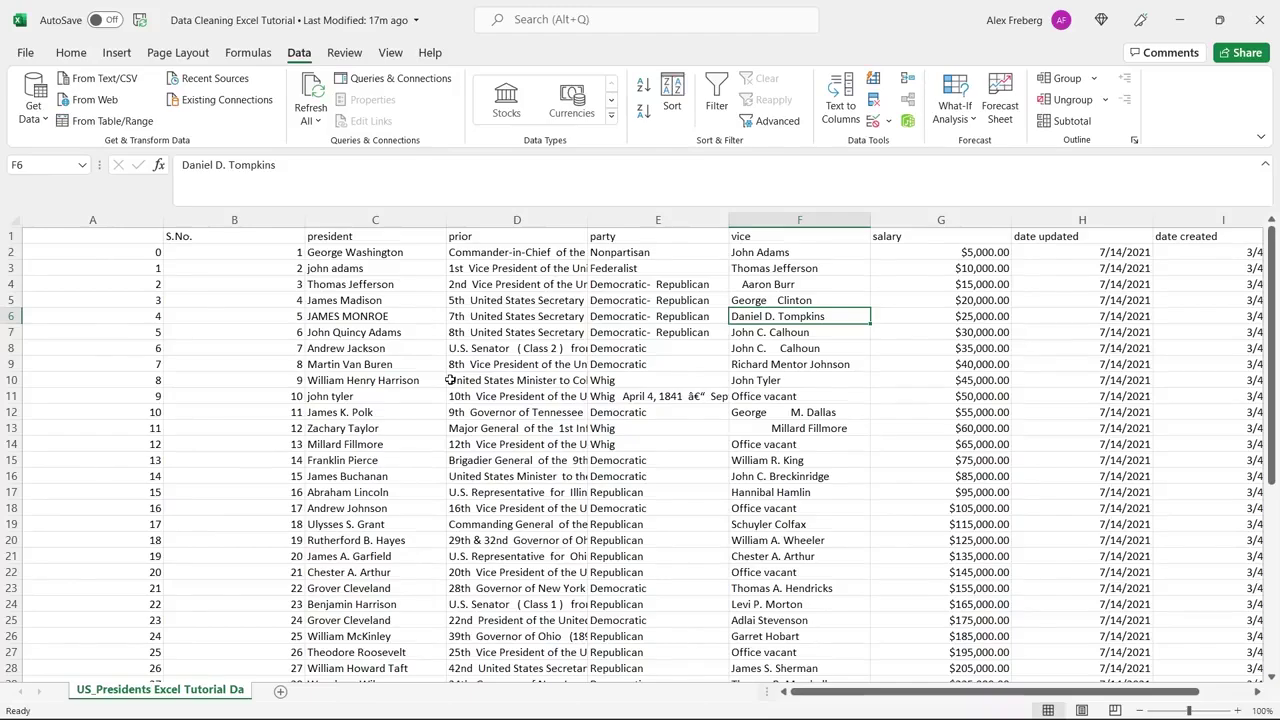
Step: Insert a blank column D before the prior column and select D2 beside George Washington
{"action": "left_click", "coordinate": [497, 220]}
{"action": "right_click", "coordinate": [492, 221]}
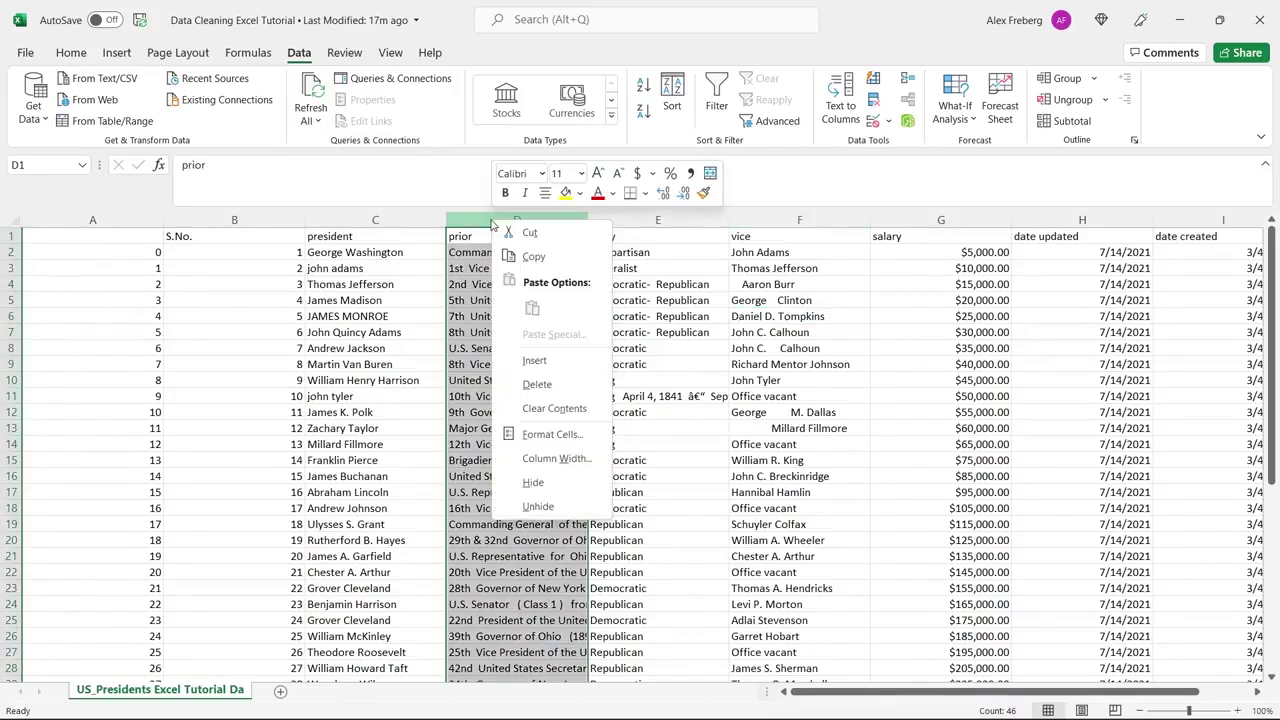
{"action": "left_click", "coordinate": [535, 360]}
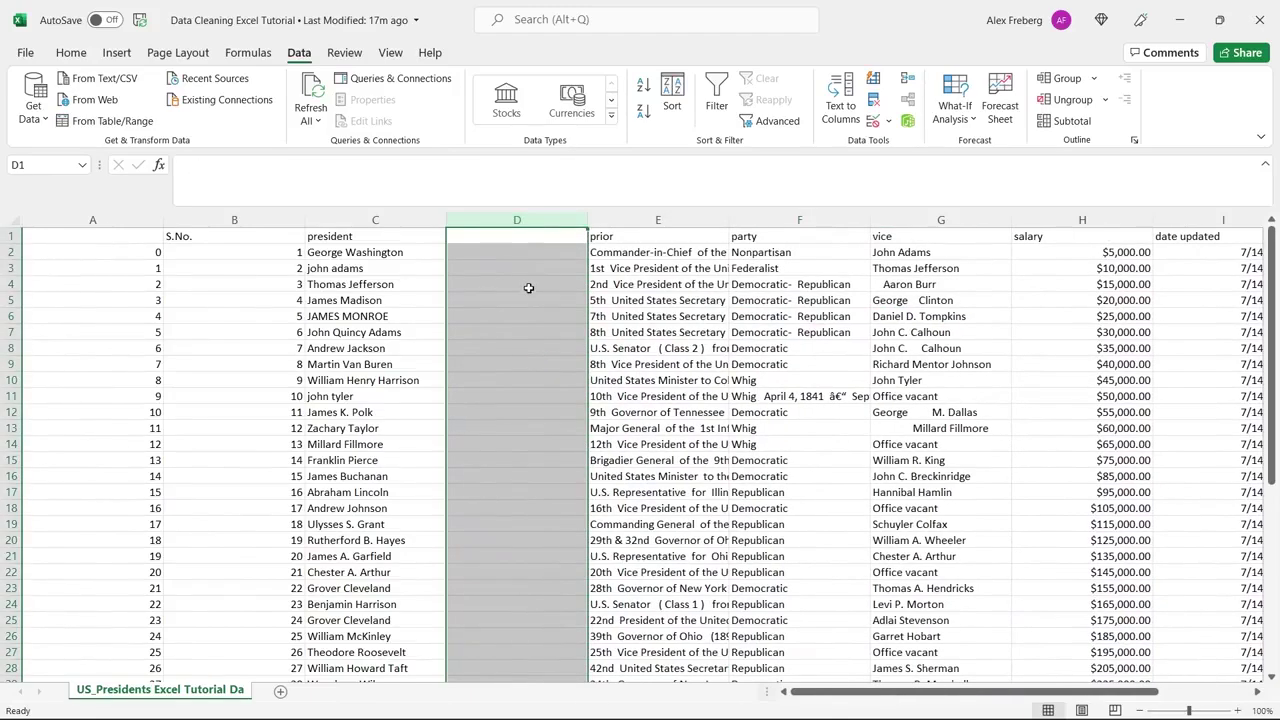
{"action": "left_click", "coordinate": [517, 253]}
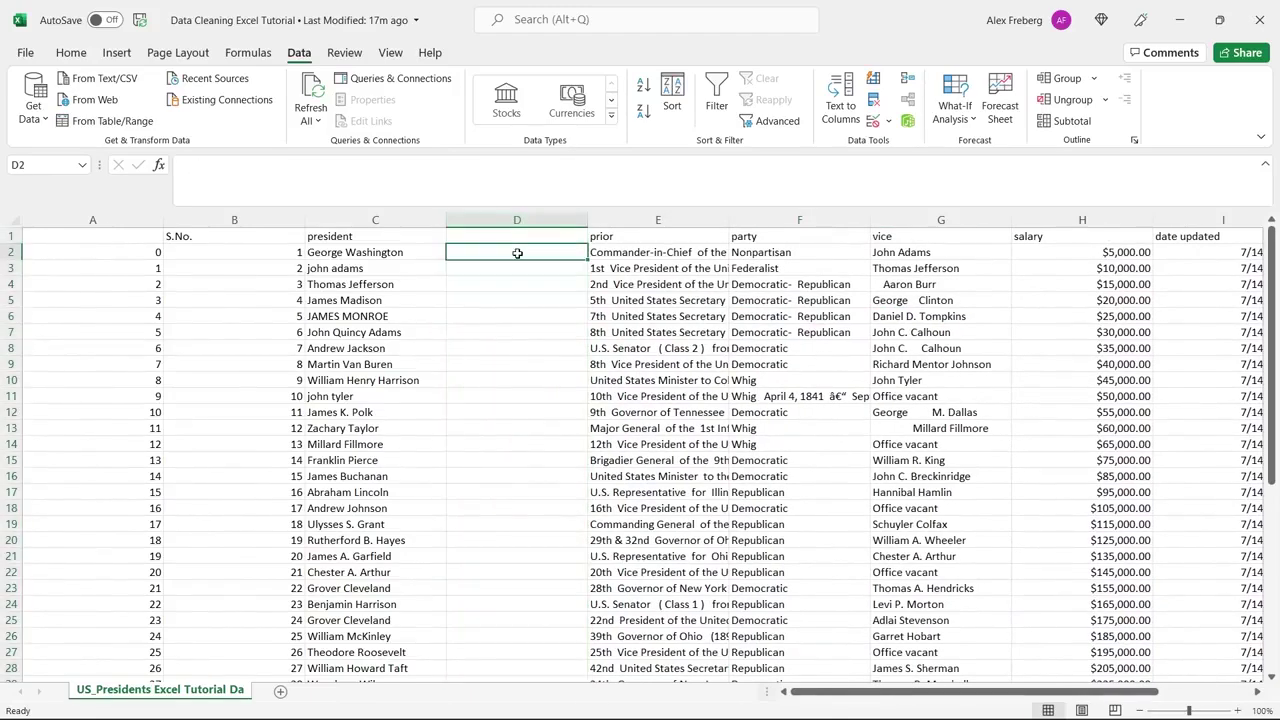
{"action": "left_click", "coordinate": [372, 266]}
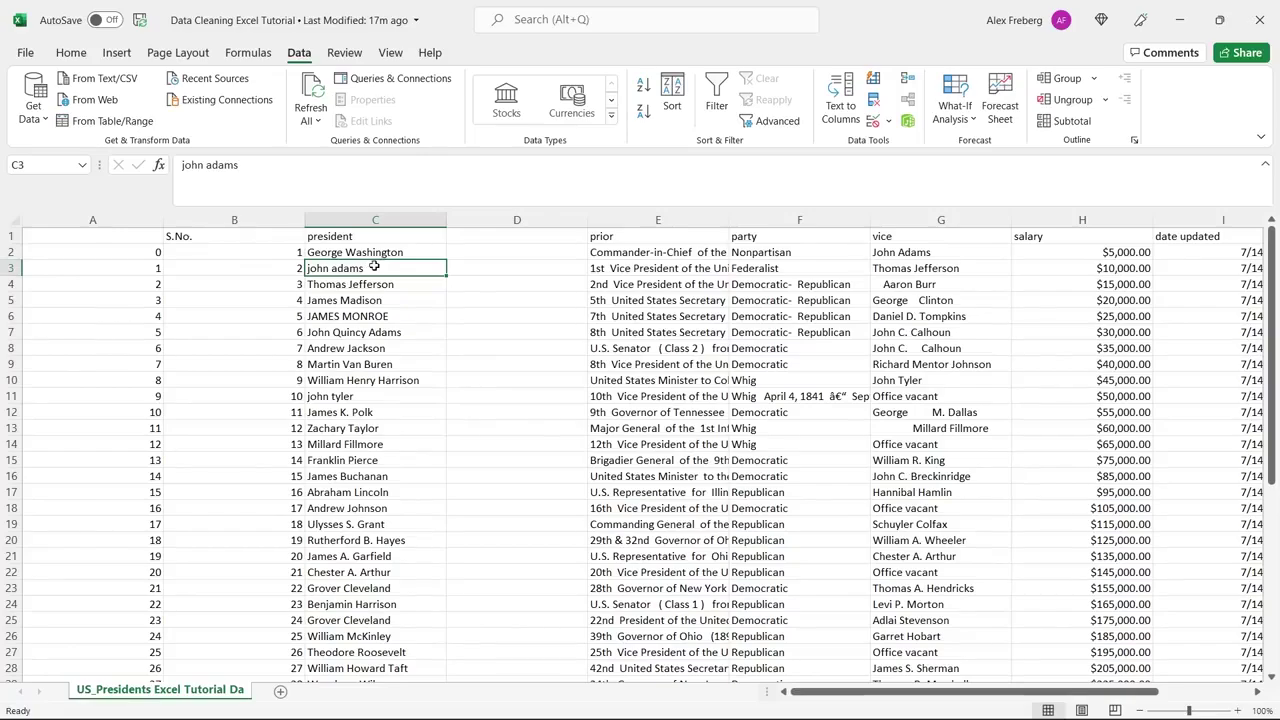
{"action": "left_click", "coordinate": [493, 251]}
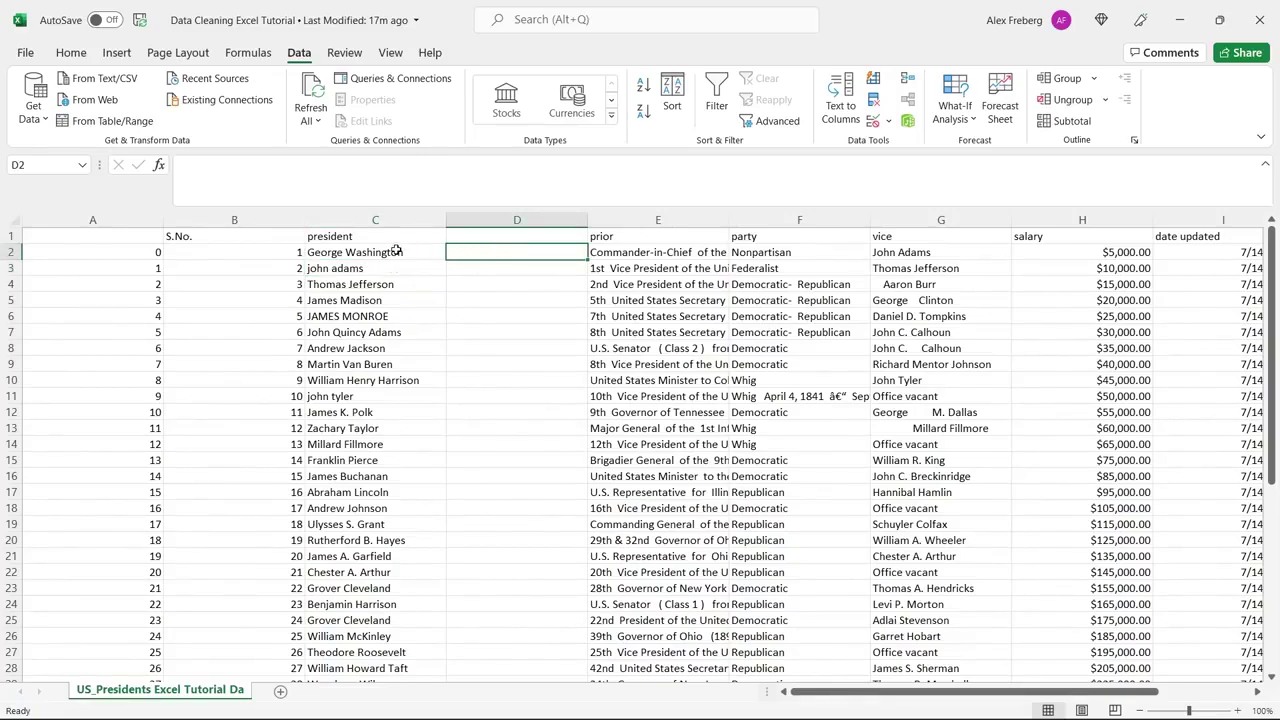
{"action": "left_click_drag", "start_coordinate": [396, 251], "coordinate": [380, 412]}
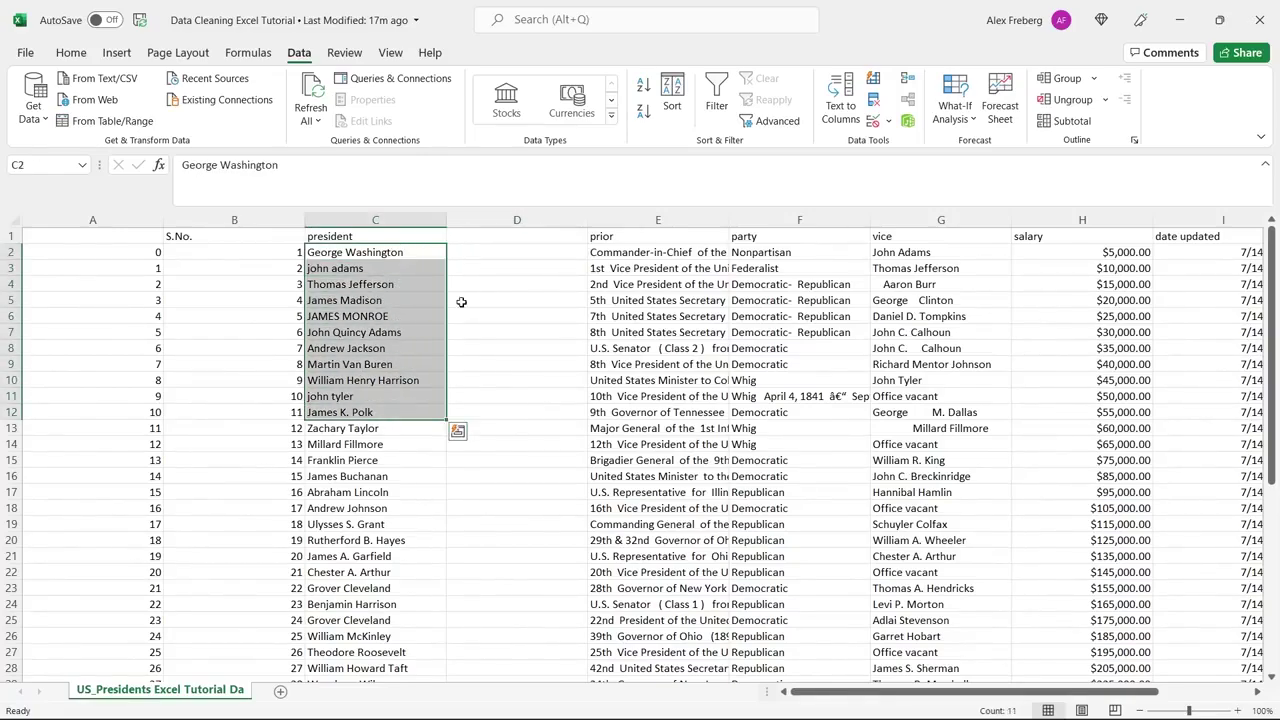
{"action": "left_click", "coordinate": [519, 251]}
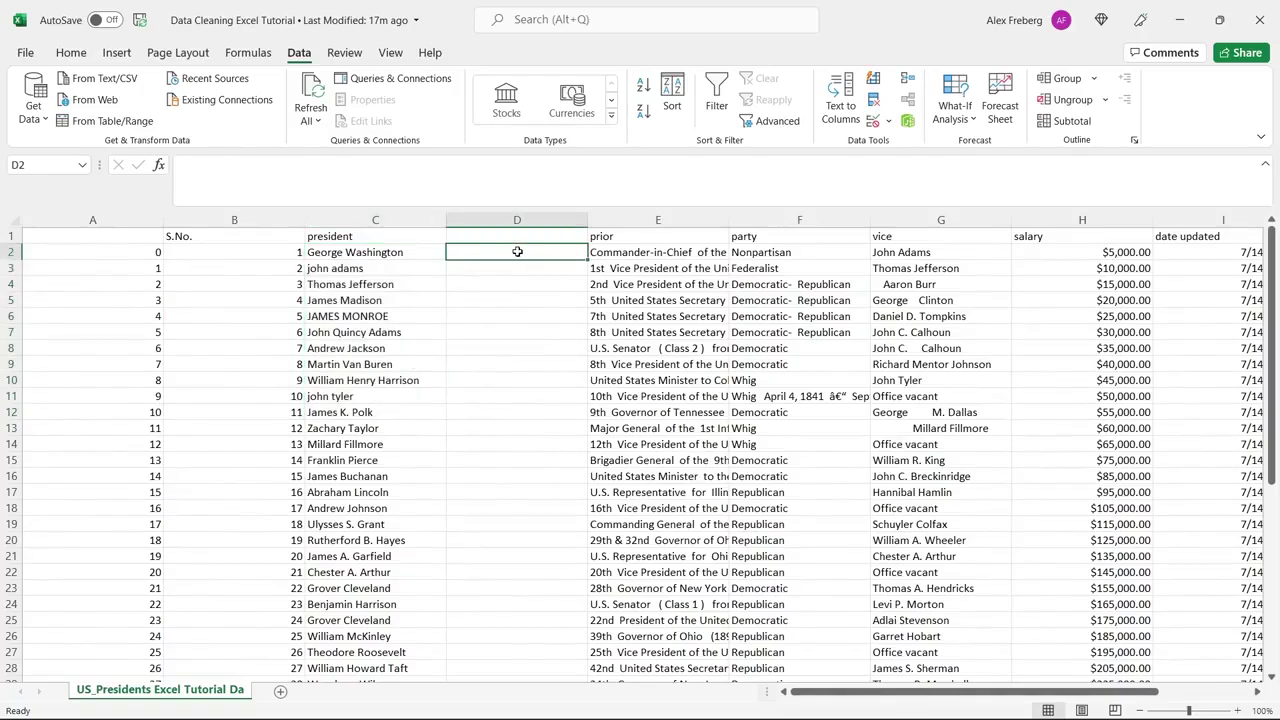
Step: Enter =UPPER(C2) in D2 and fill it down the whole of column D
{"action": "type", "text": "=UPPER("}
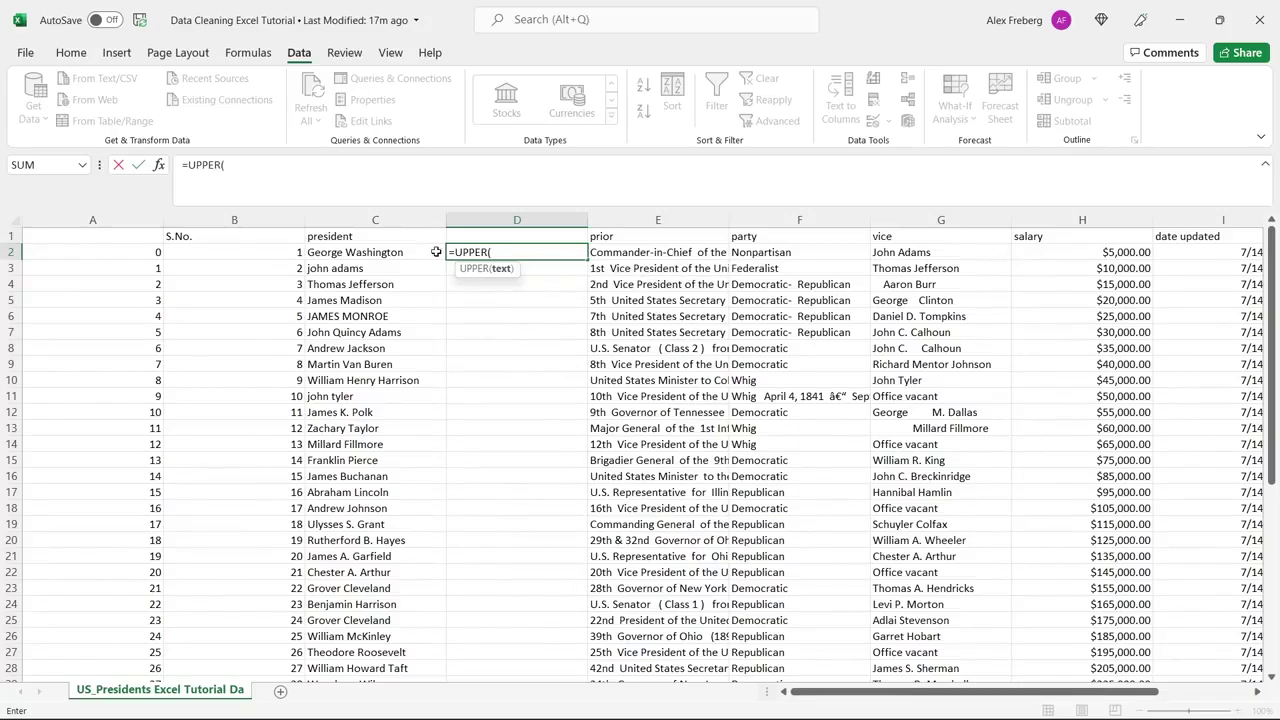
{"action": "left_click", "coordinate": [432, 252]}
{"action": "type", "text": ")"}
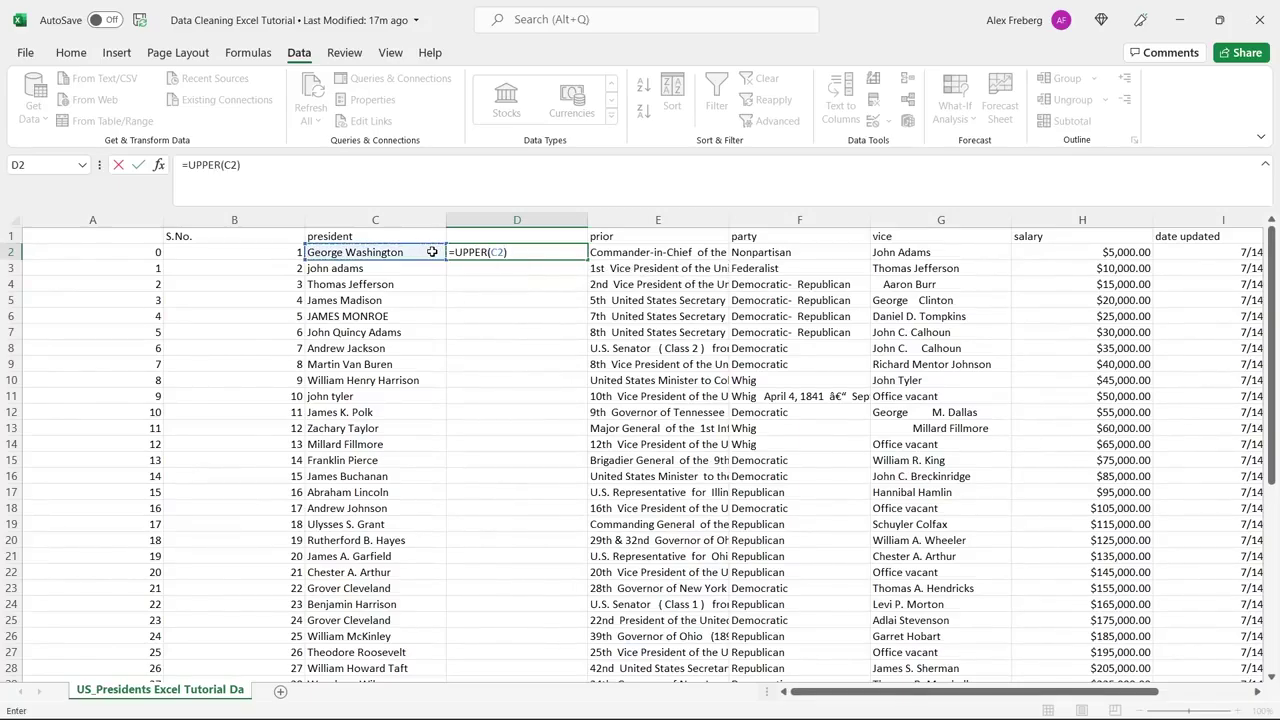
{"action": "key", "text": "Return"}
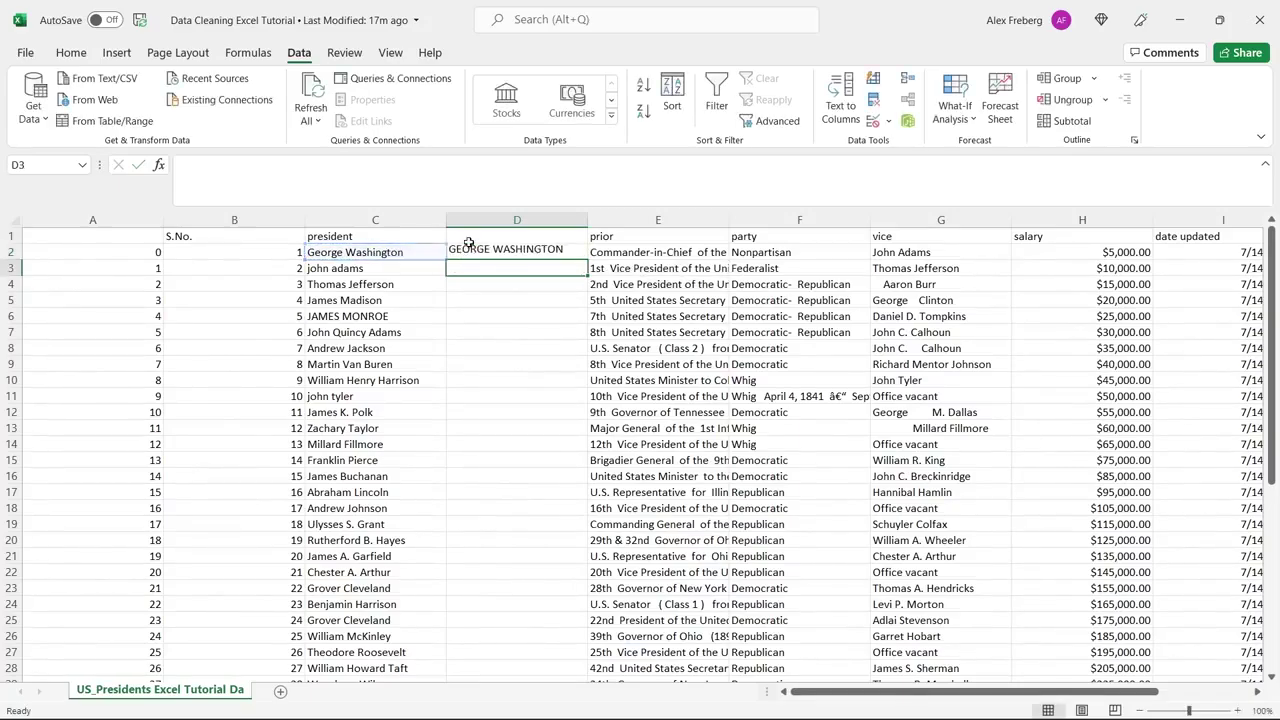
{"action": "left_click", "coordinate": [566, 250]}
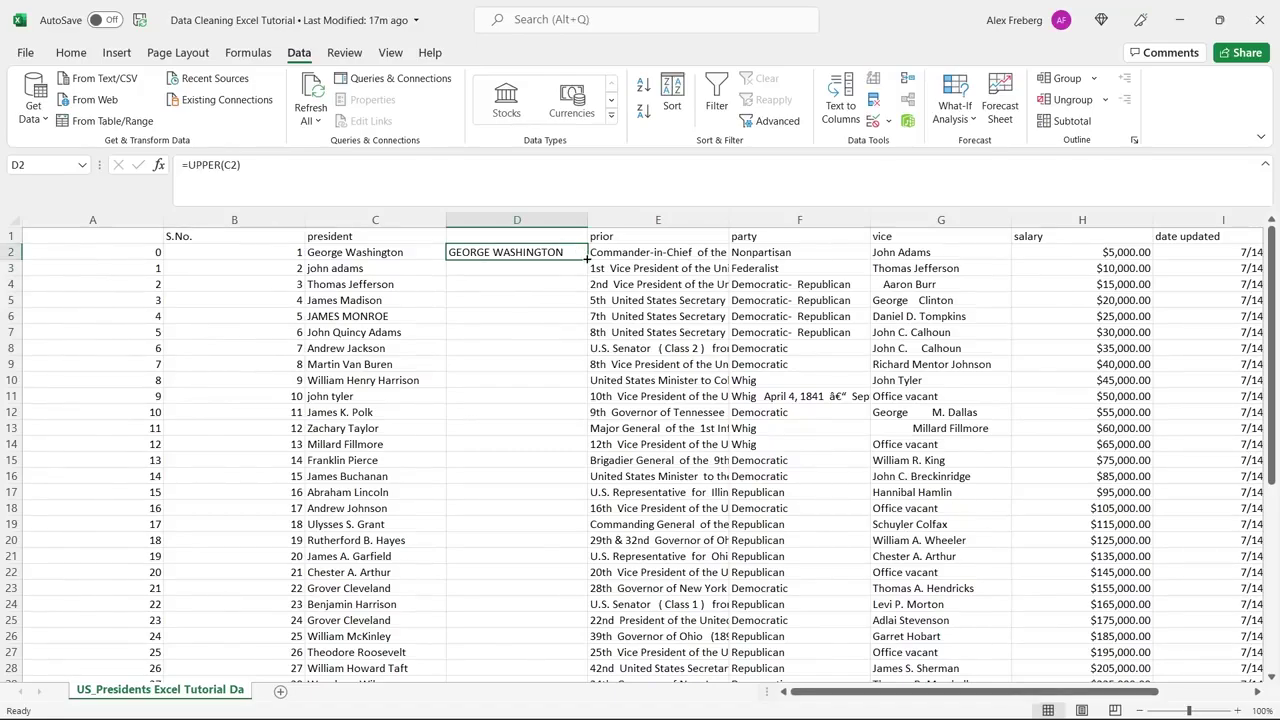
{"action": "double_click", "coordinate": [587, 258]}
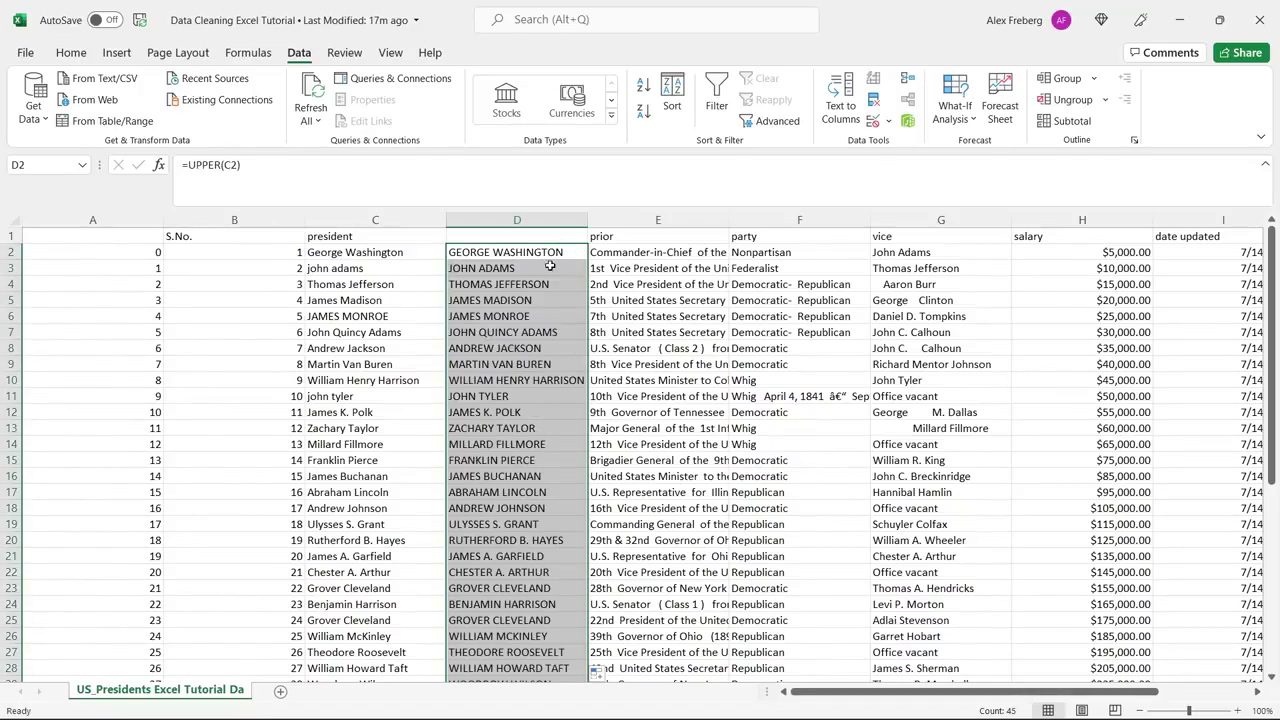
{"action": "left_click", "coordinate": [553, 288]}
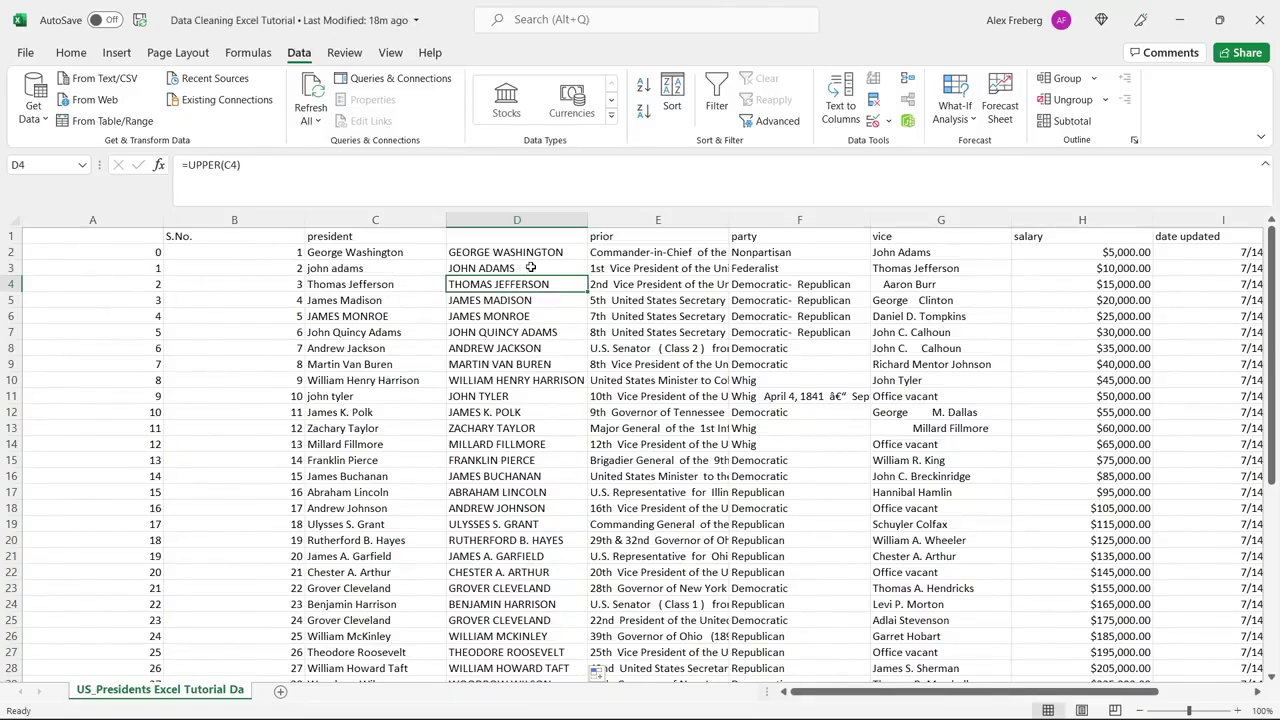
Step: Change D2's formula to =PROPER(C2) and refill it down column D
{"action": "left_click", "coordinate": [541, 252]}
{"action": "left_click", "coordinate": [193, 165]}
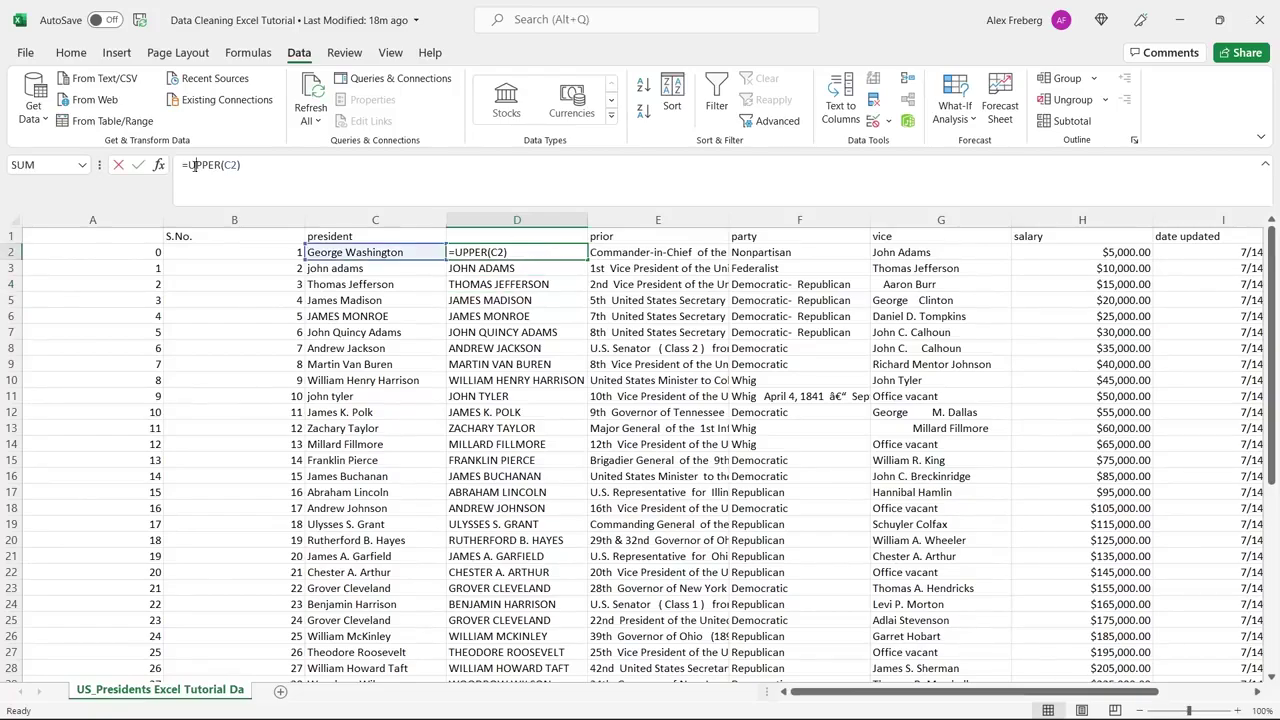
{"action": "double_click", "coordinate": [200, 165]}
{"action": "type", "text": "p"}
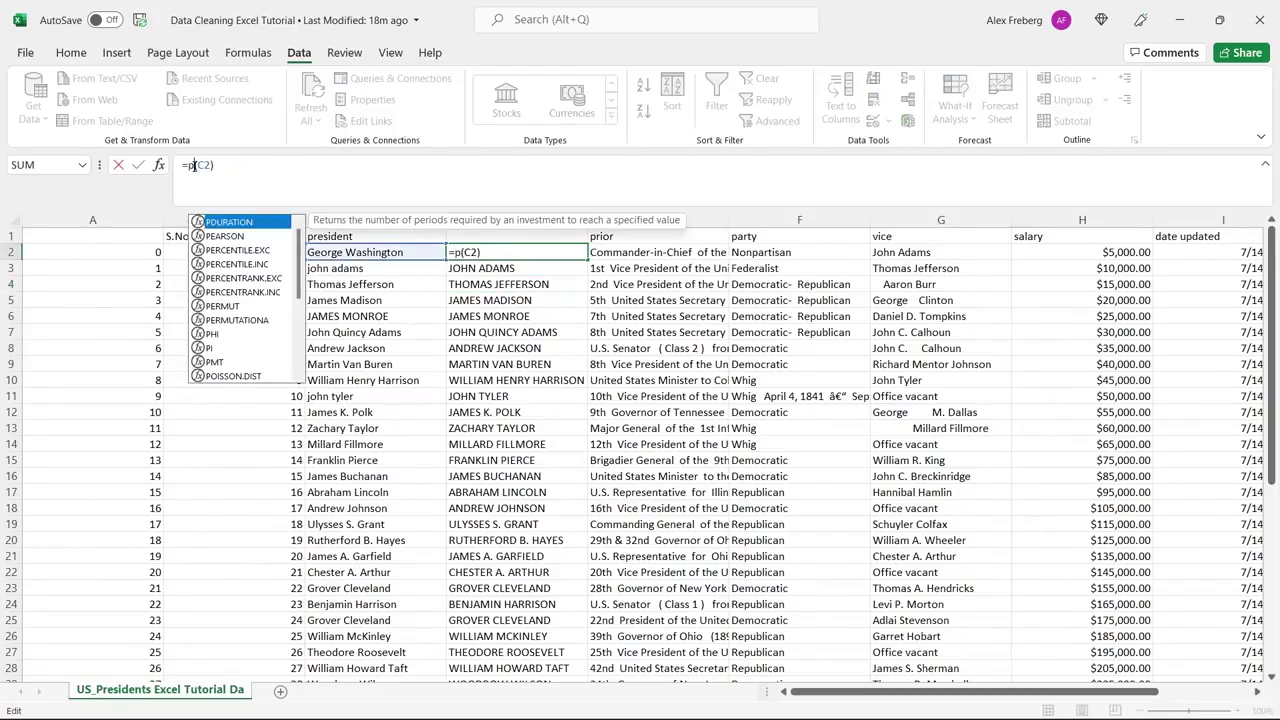
{"action": "type", "text": "roper"}
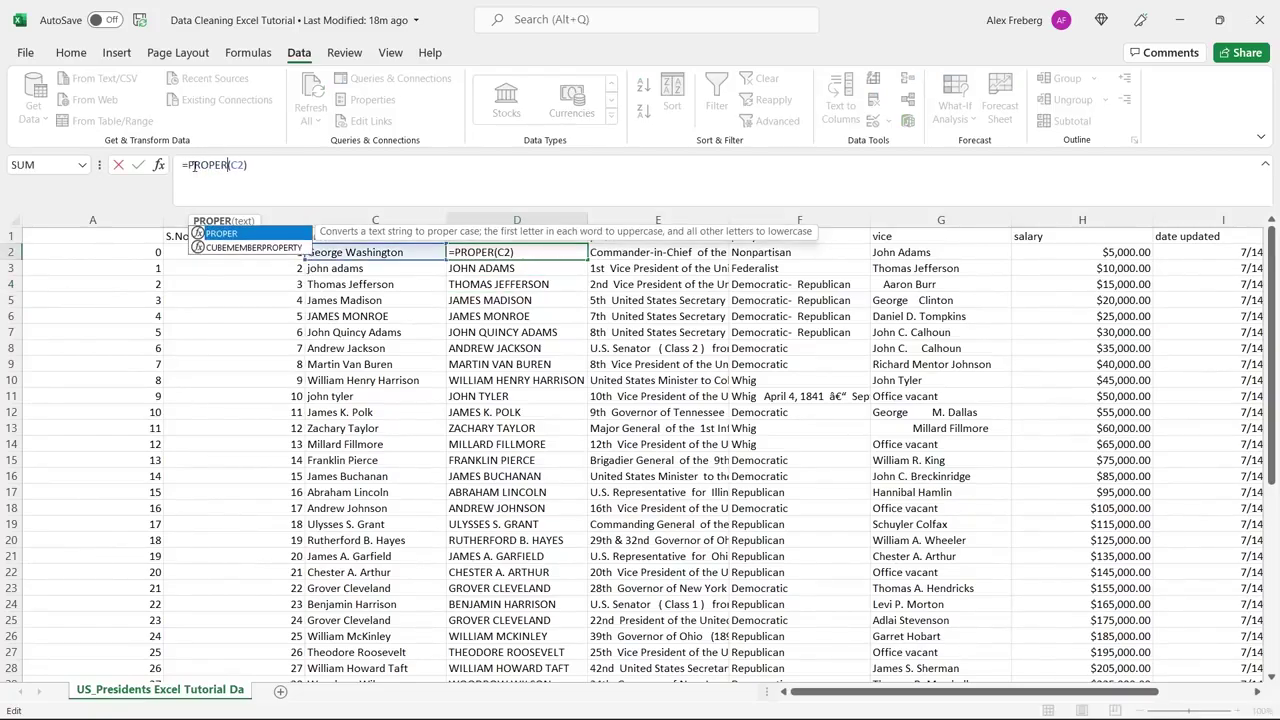
{"action": "key", "text": "Return"}
{"action": "left_click", "coordinate": [497, 253]}
{"action": "double_click", "coordinate": [588, 260]}
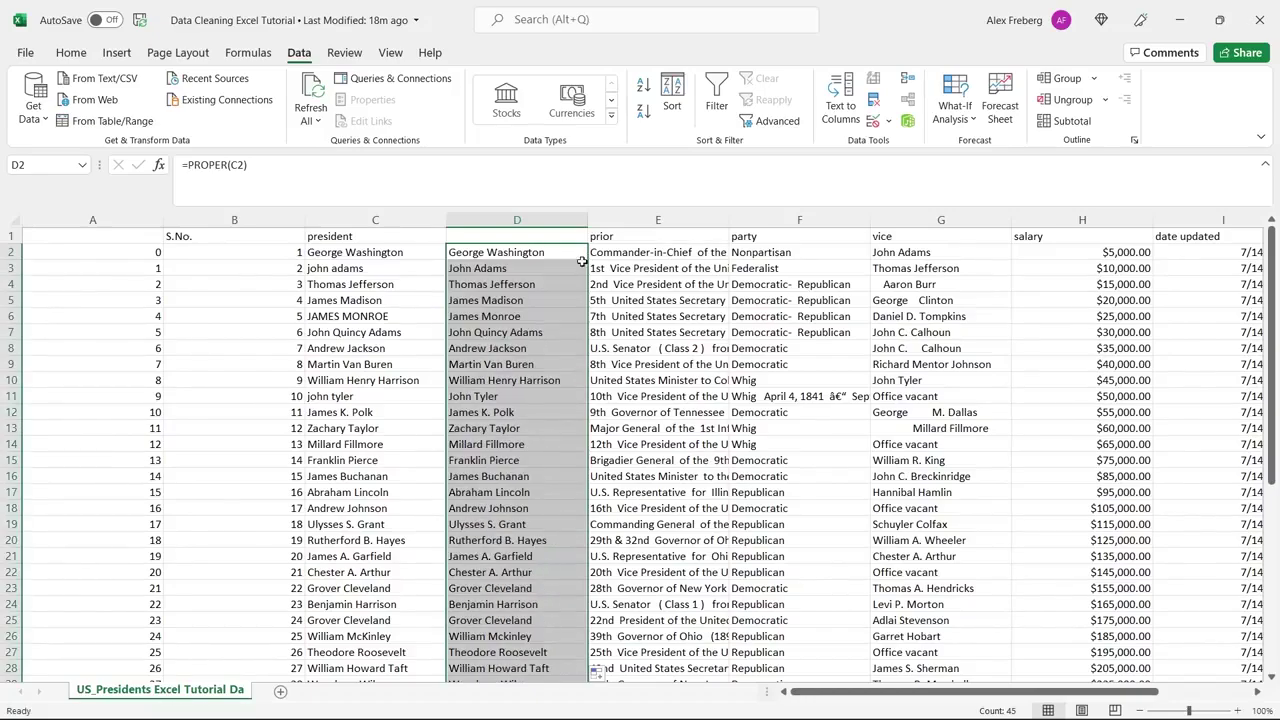
{"action": "left_click", "coordinate": [519, 268]}
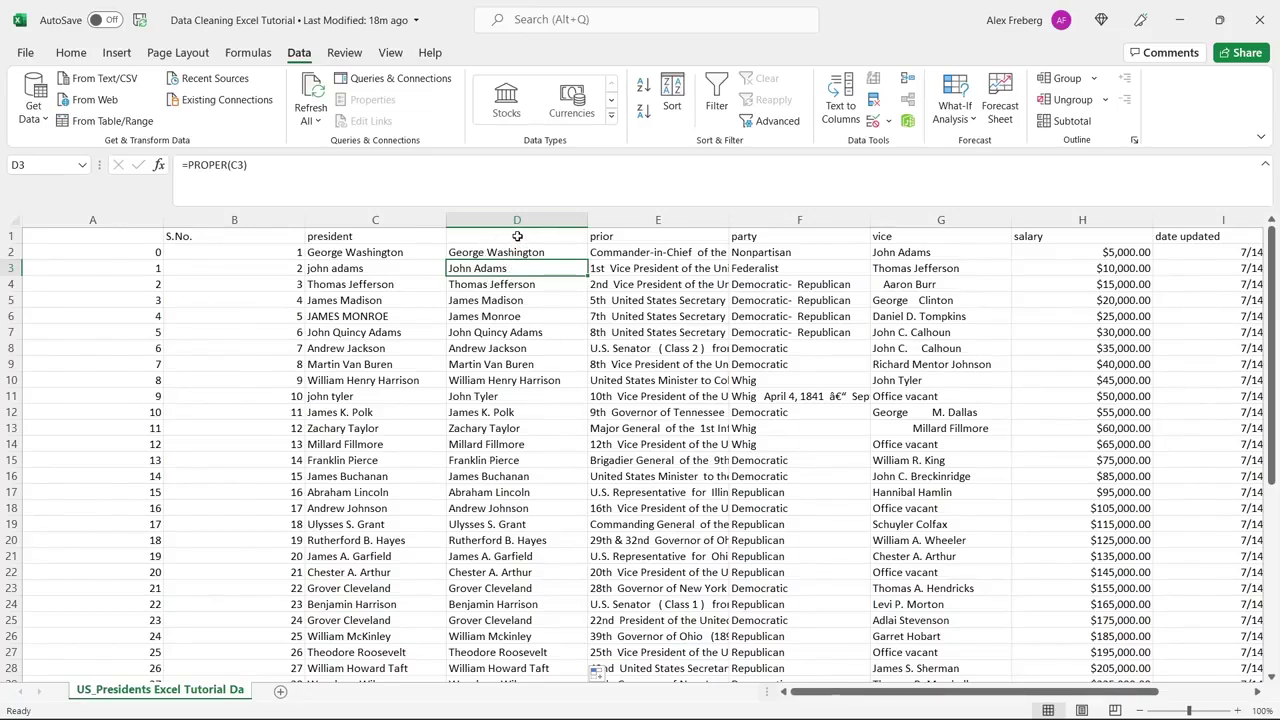
Step: Compare with the original names, try swapping PROPER for LOWER, but cancel and keep PROPER
{"action": "left_click", "coordinate": [357, 313]}
{"action": "left_click", "coordinate": [368, 270]}
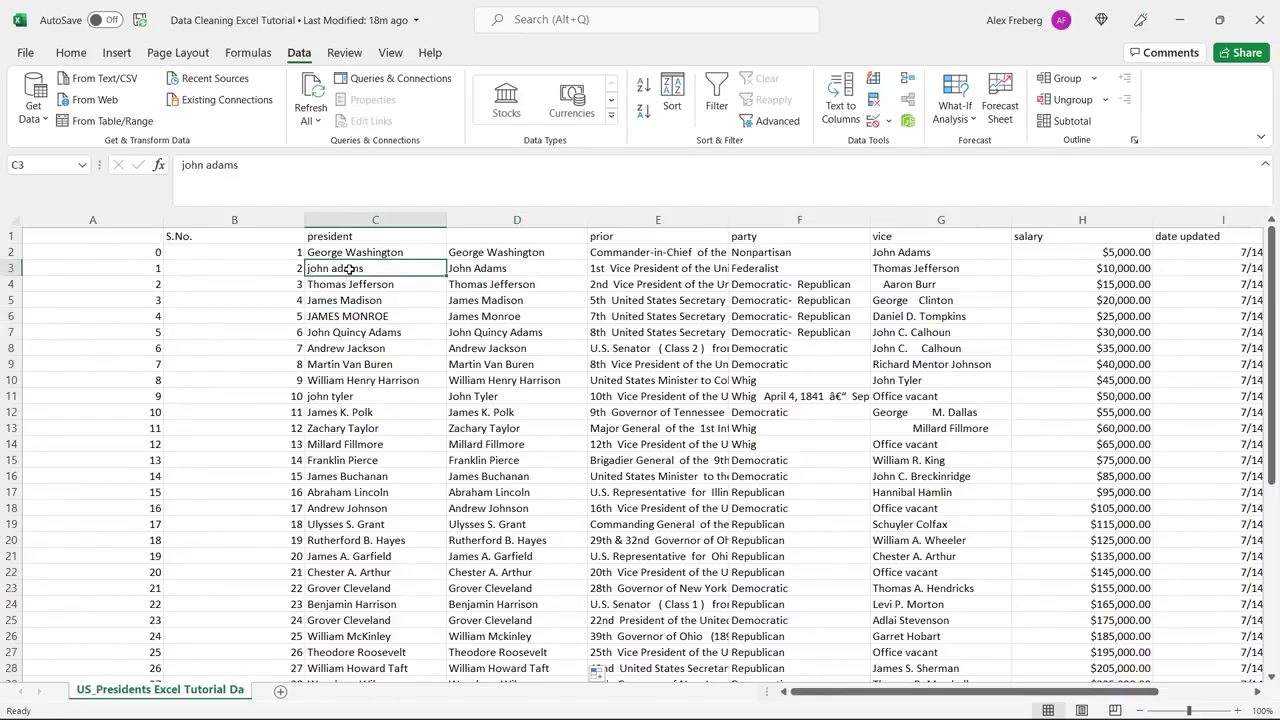
{"action": "left_click", "coordinate": [480, 254]}
{"action": "left_click", "coordinate": [217, 167]}
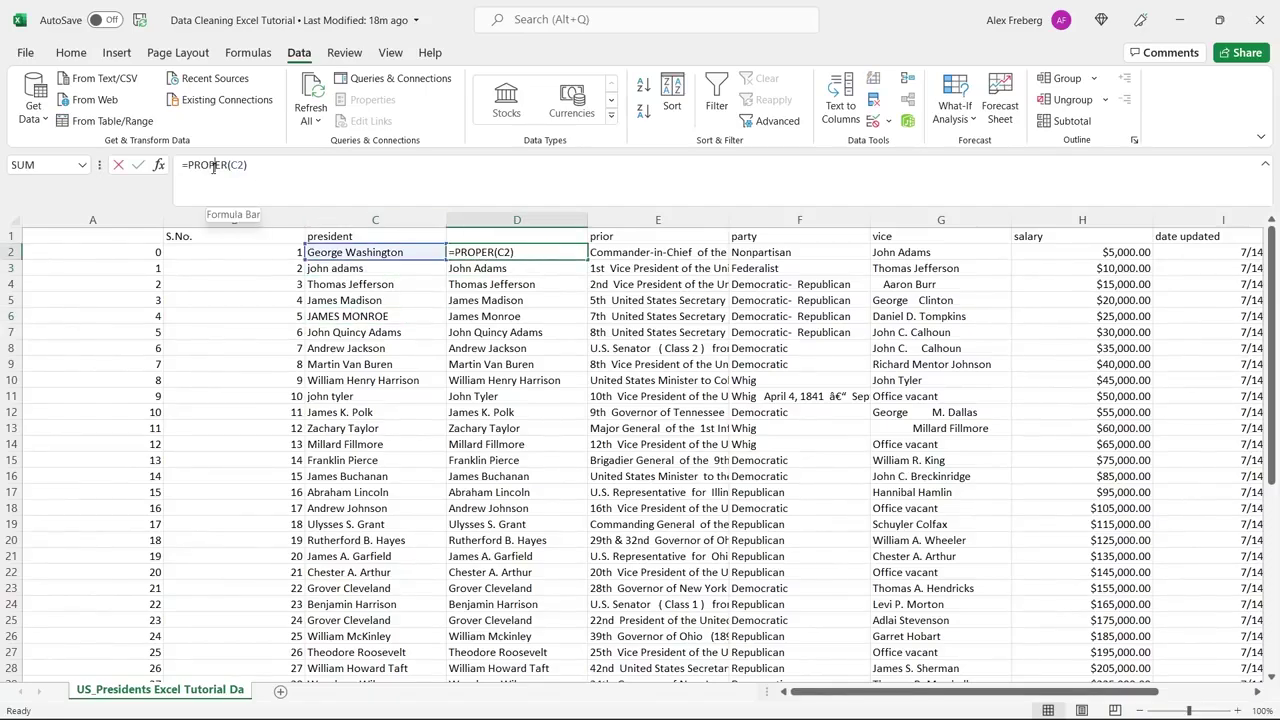
{"action": "double_click", "coordinate": [215, 166]}
{"action": "type", "text": "LOWERT"}
{"action": "key", "text": "Escape"}
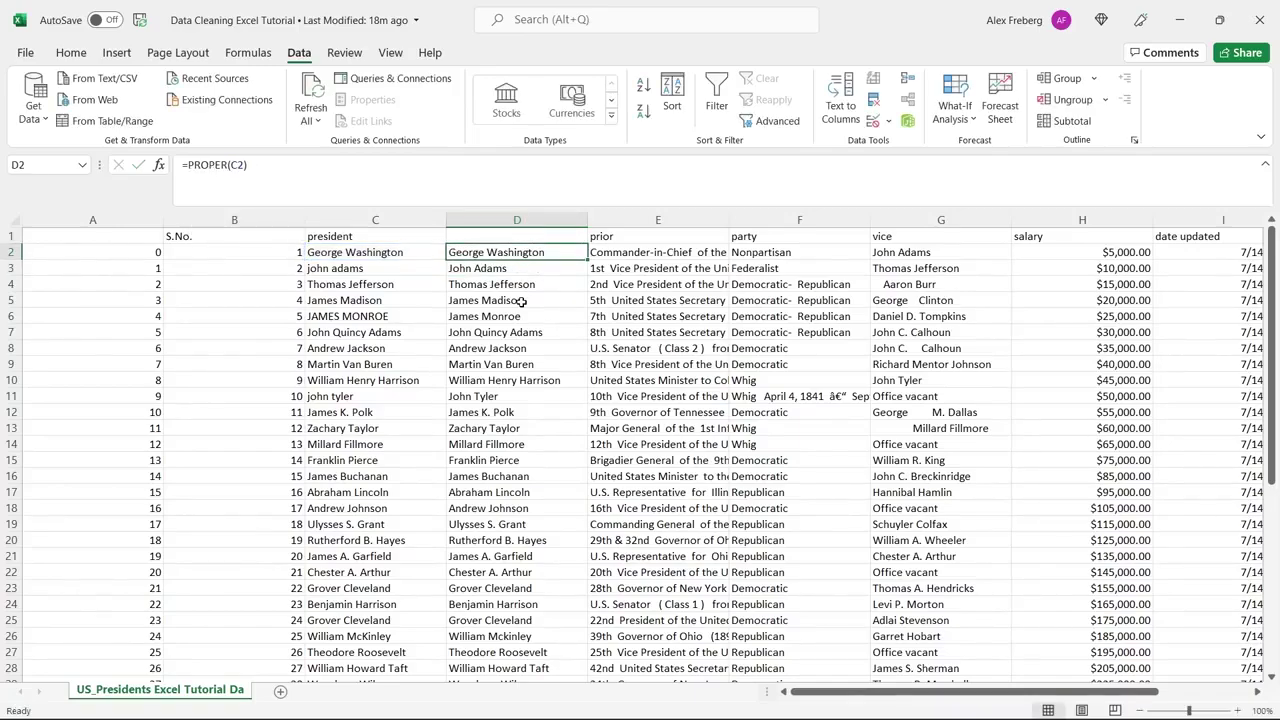
{"action": "left_click", "coordinate": [522, 301]}
{"action": "left_click", "coordinate": [514, 235]}
{"action": "double_click", "coordinate": [514, 234]}
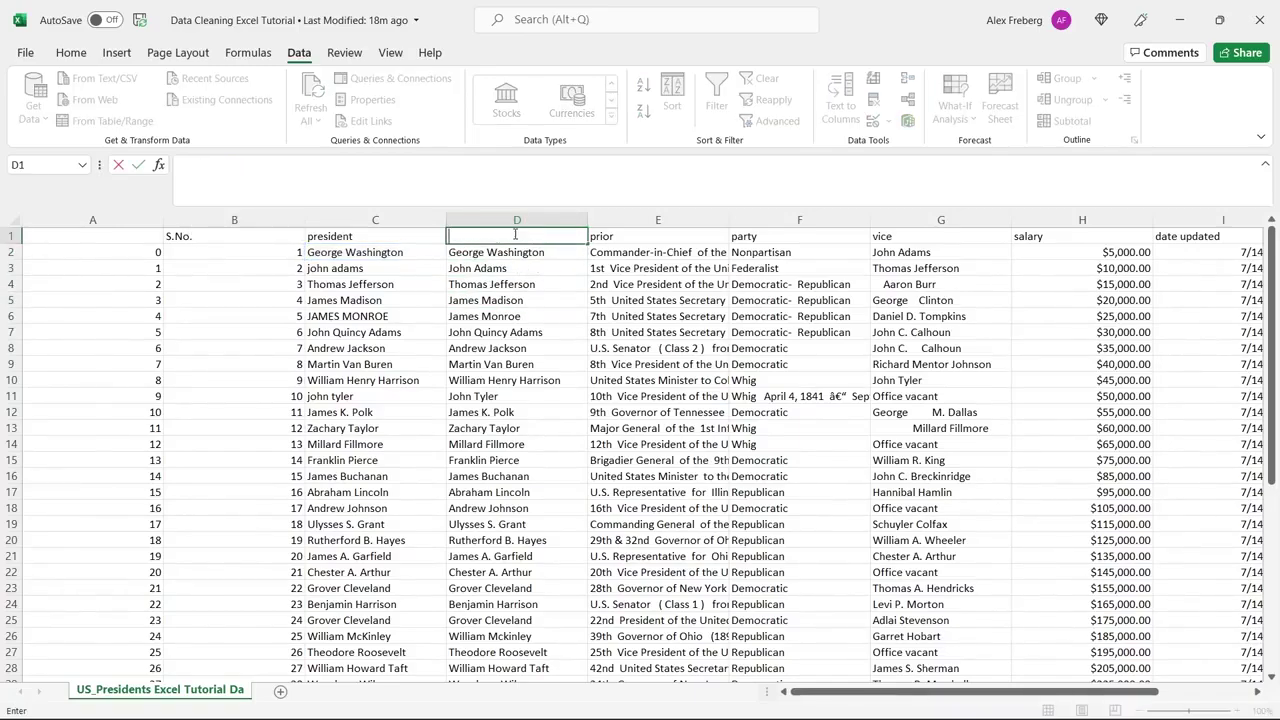
Step: Enter the header 'president-fixed' in cell D1
{"action": "type", "text": "president-"}
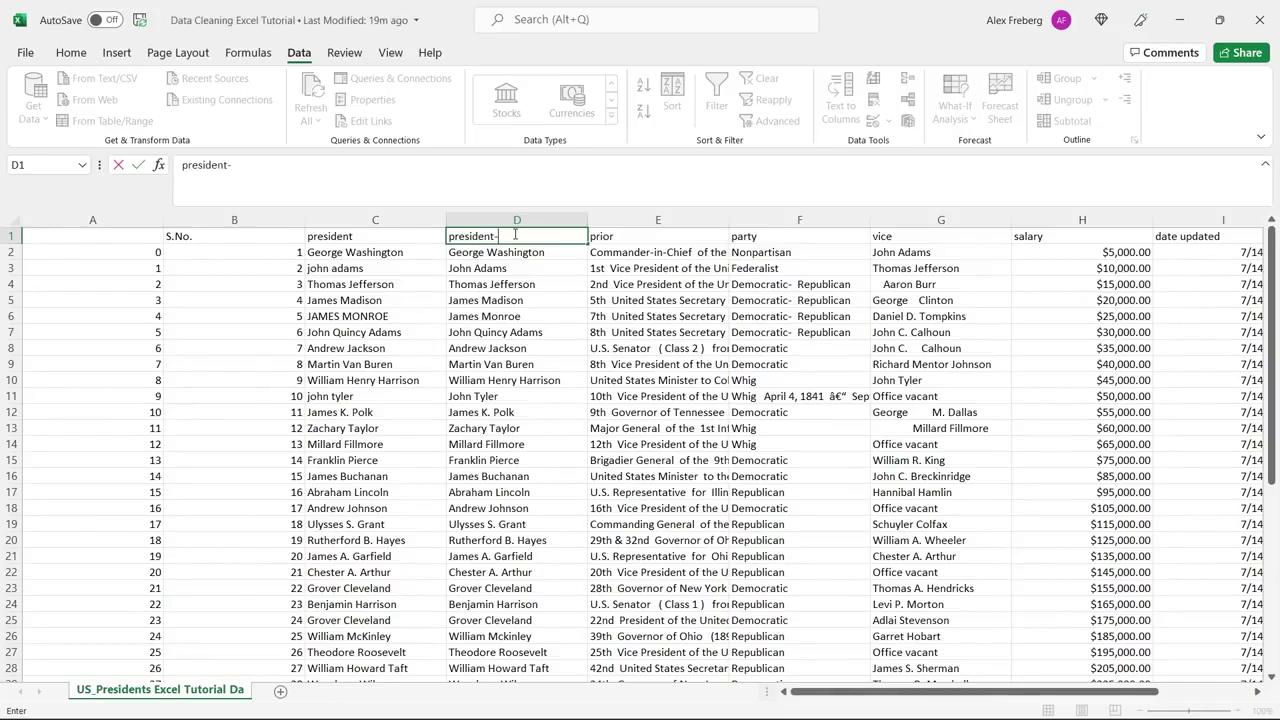
{"action": "type", "text": "fixed"}
{"action": "key", "text": "Return"}
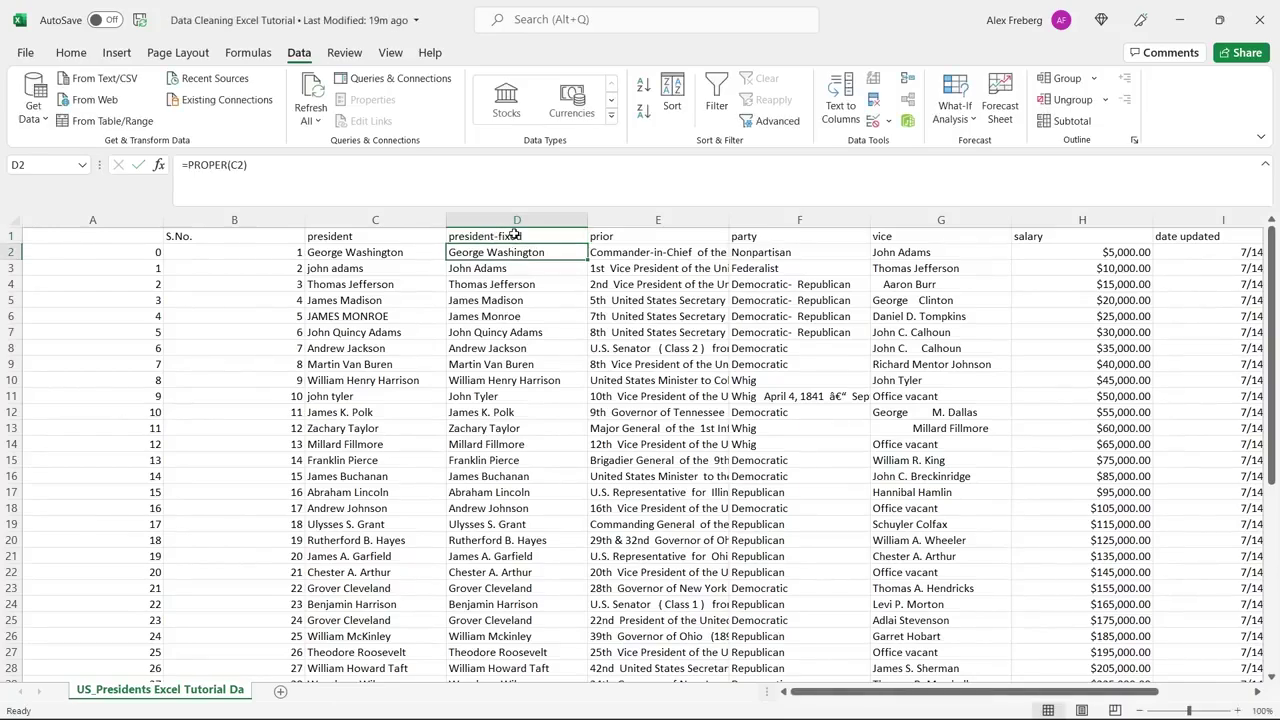
Step: Compare the fixed names with the originals JAMES MONROE and john adams in column C
{"action": "left_click", "coordinate": [383, 316]}
{"action": "left_click", "coordinate": [390, 269]}
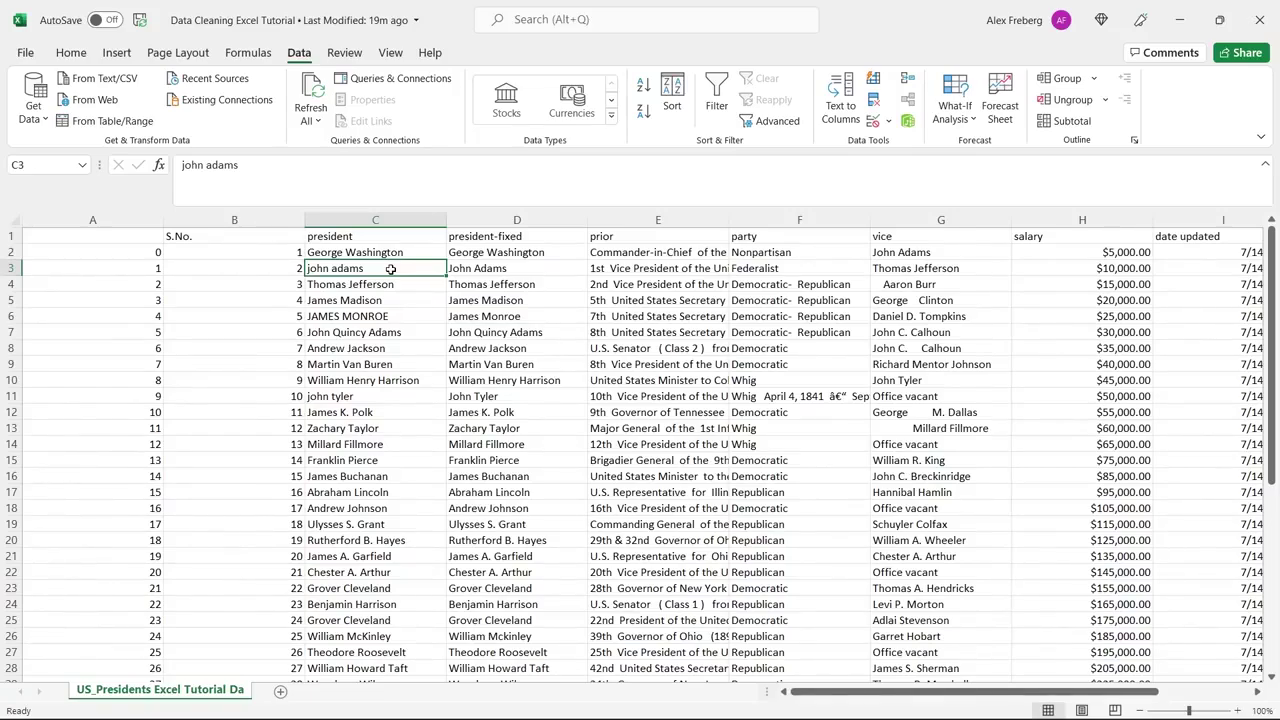
{"action": "left_click", "coordinate": [382, 316]}
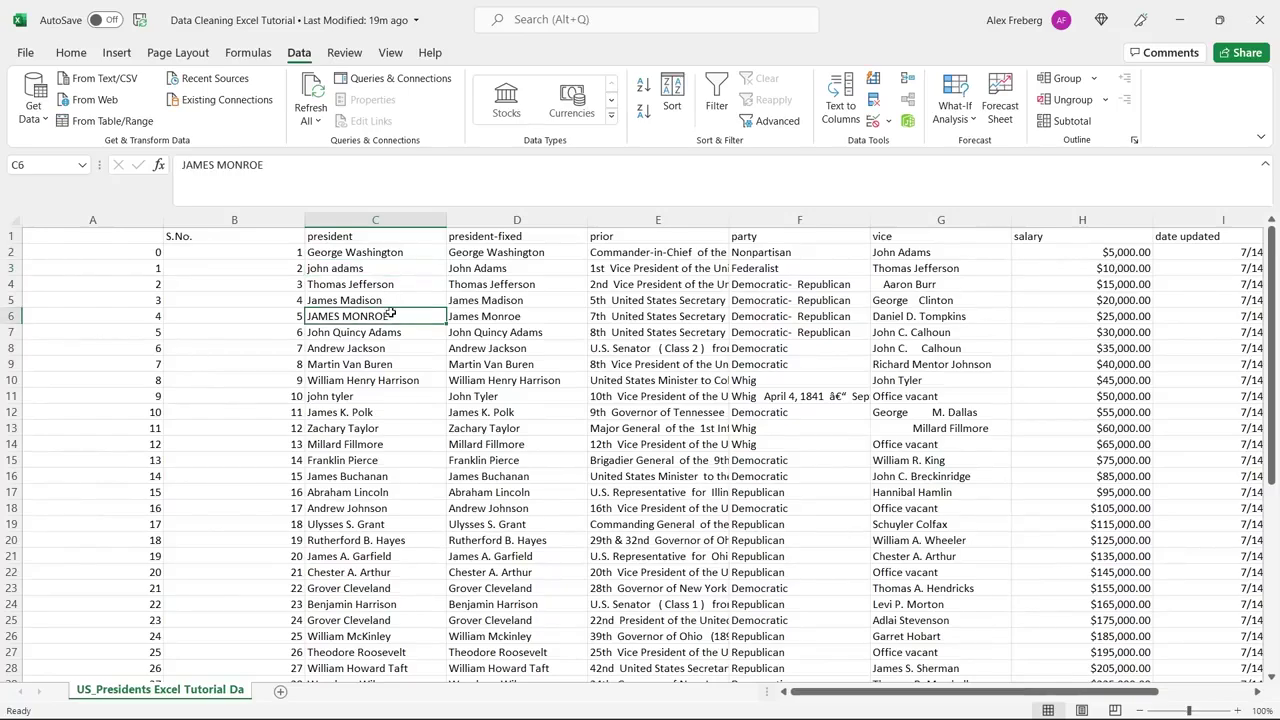
{"action": "left_click", "coordinate": [424, 268]}
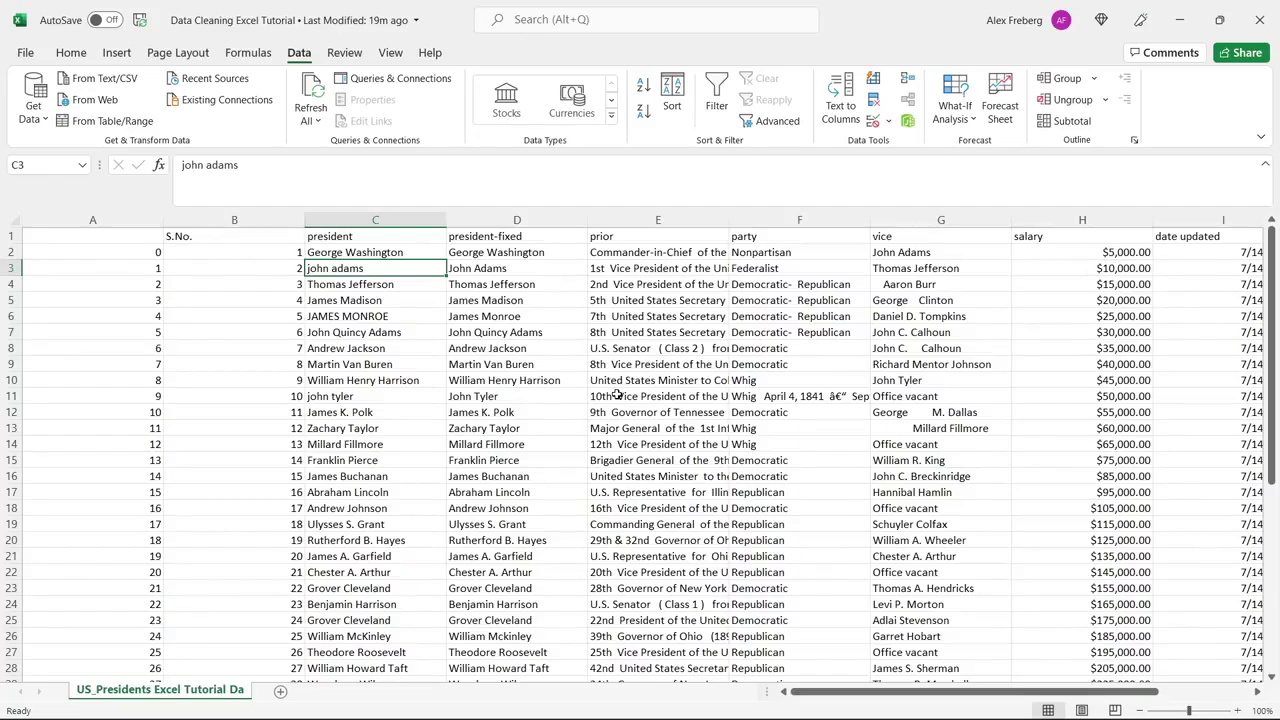
Step: Scroll right to the prior and party columns and resize the prior column to a readable width
{"action": "left_click_drag", "start_coordinate": [895, 697], "coordinate": [988, 697]}
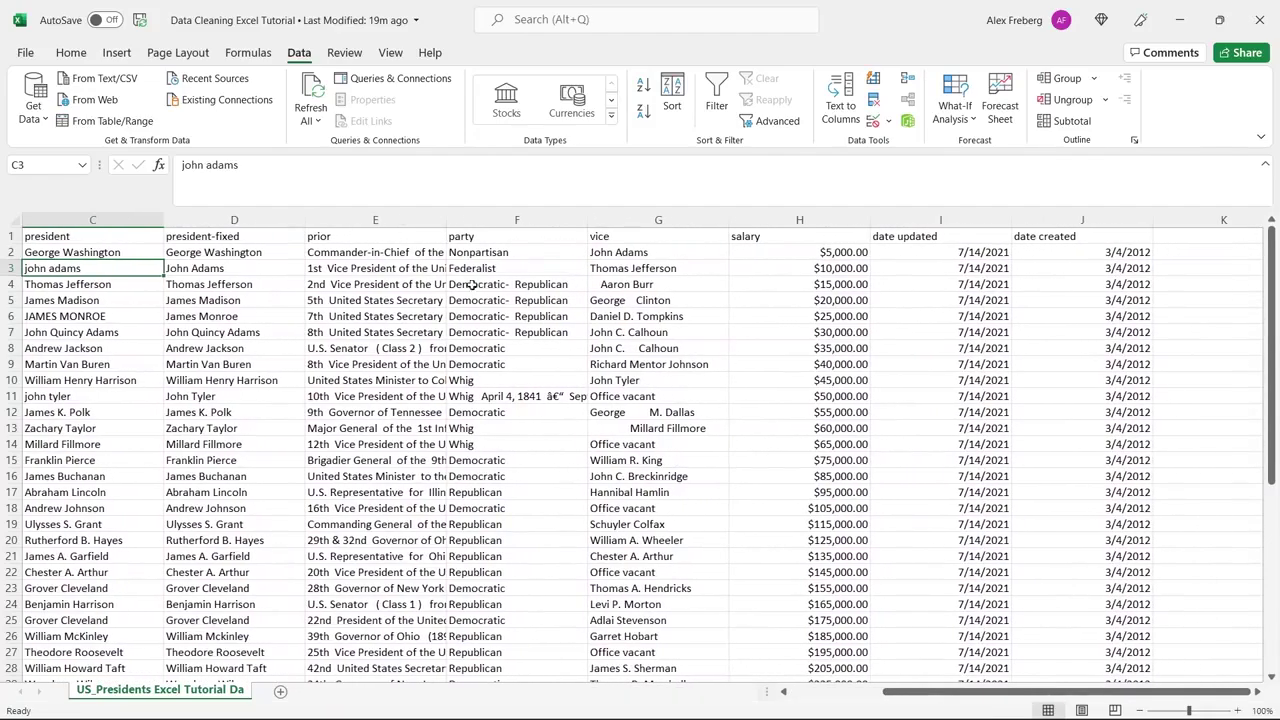
{"action": "left_click", "coordinate": [413, 237]}
{"action": "left_click_drag", "start_coordinate": [446, 222], "coordinate": [665, 222]}
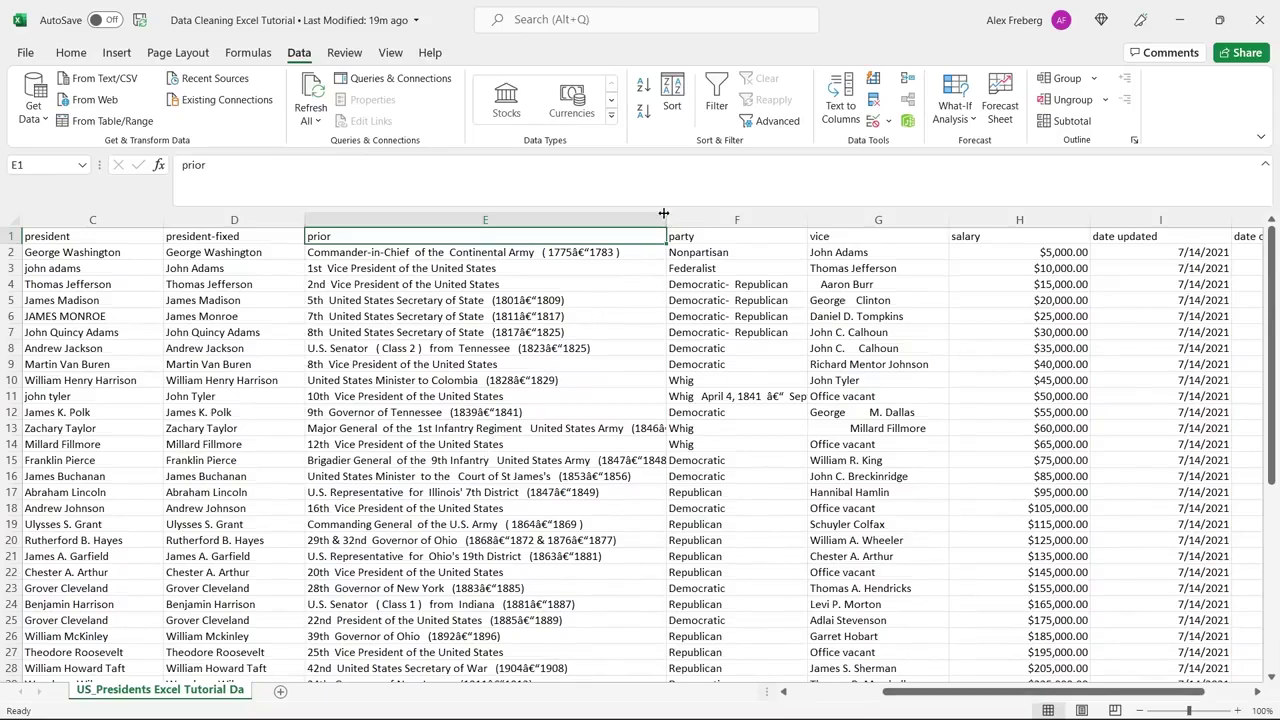
{"action": "left_click_drag", "start_coordinate": [666, 220], "coordinate": [500, 220]}
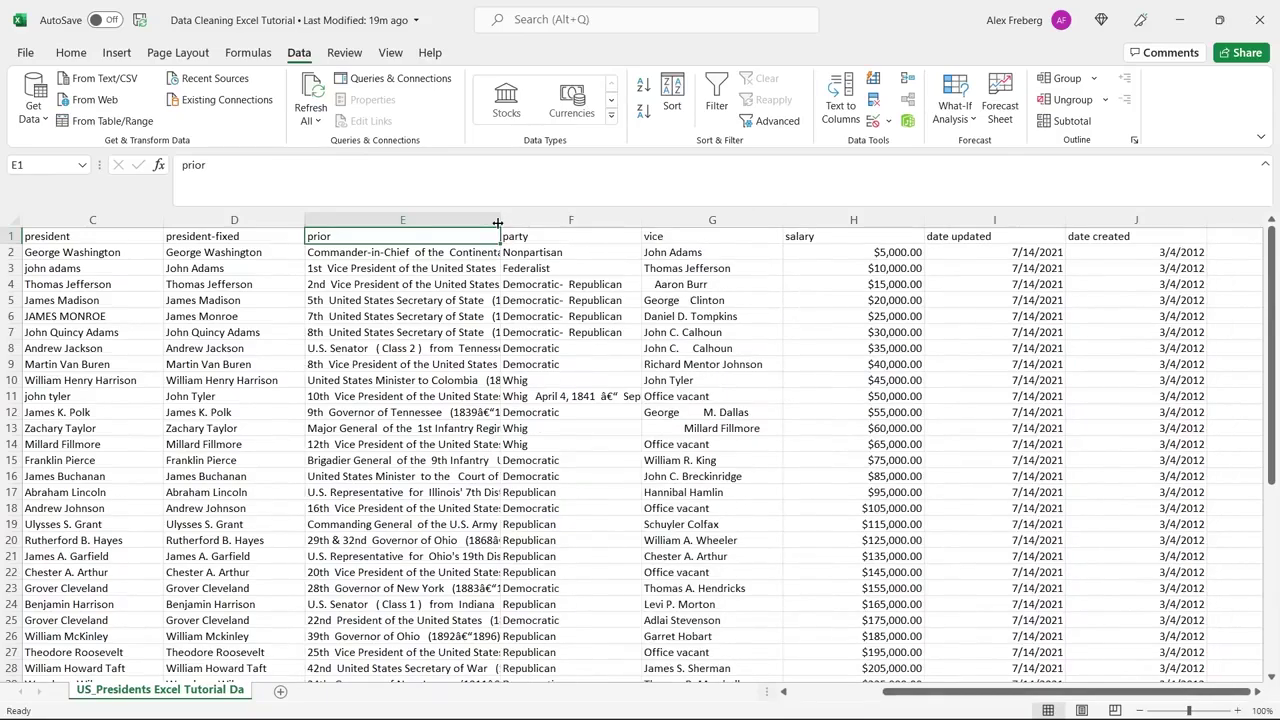
{"action": "left_click", "coordinate": [534, 219]}
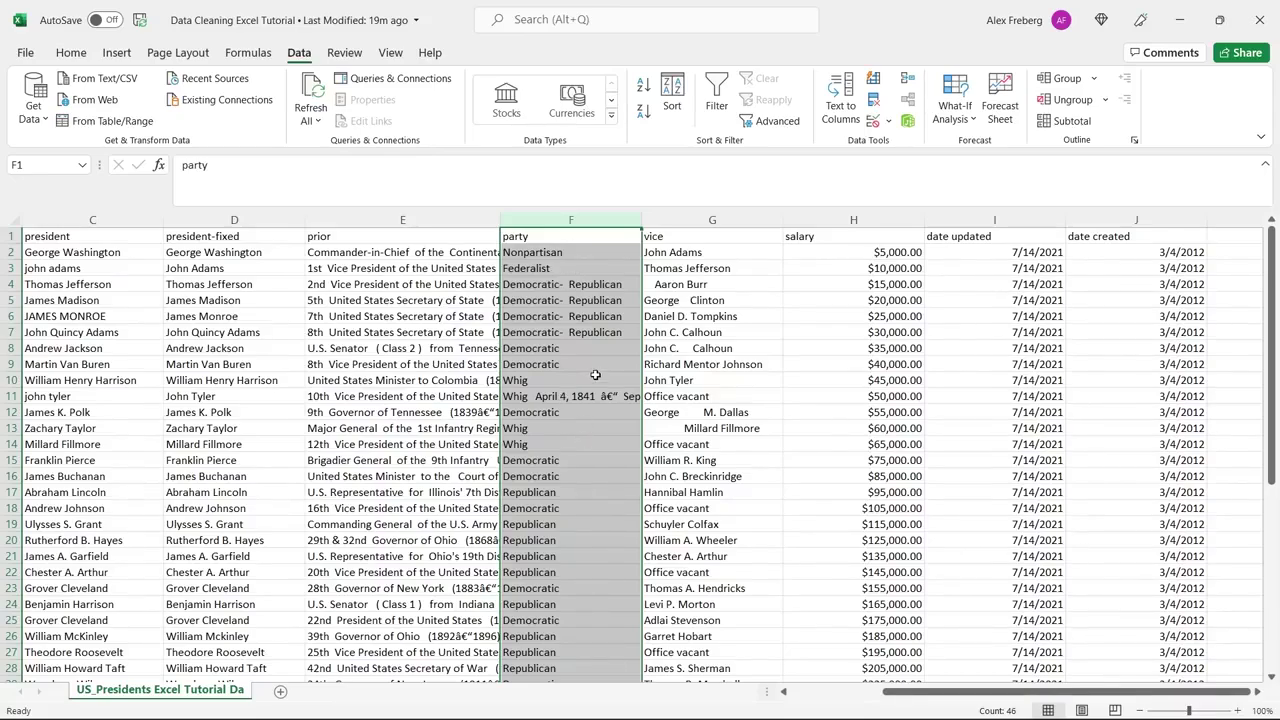
Step: Select the whole sheet and turn on filtering for the table headers
{"action": "left_click", "coordinate": [595, 375]}
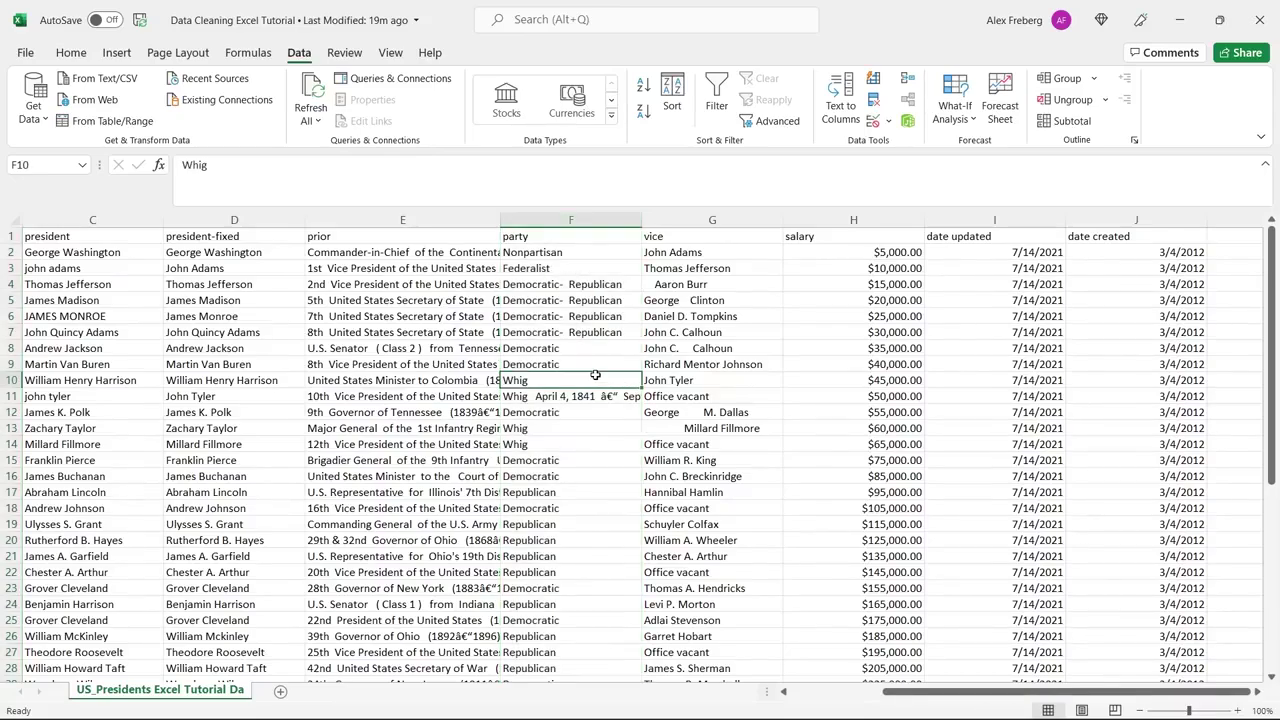
{"action": "left_click", "coordinate": [17, 222]}
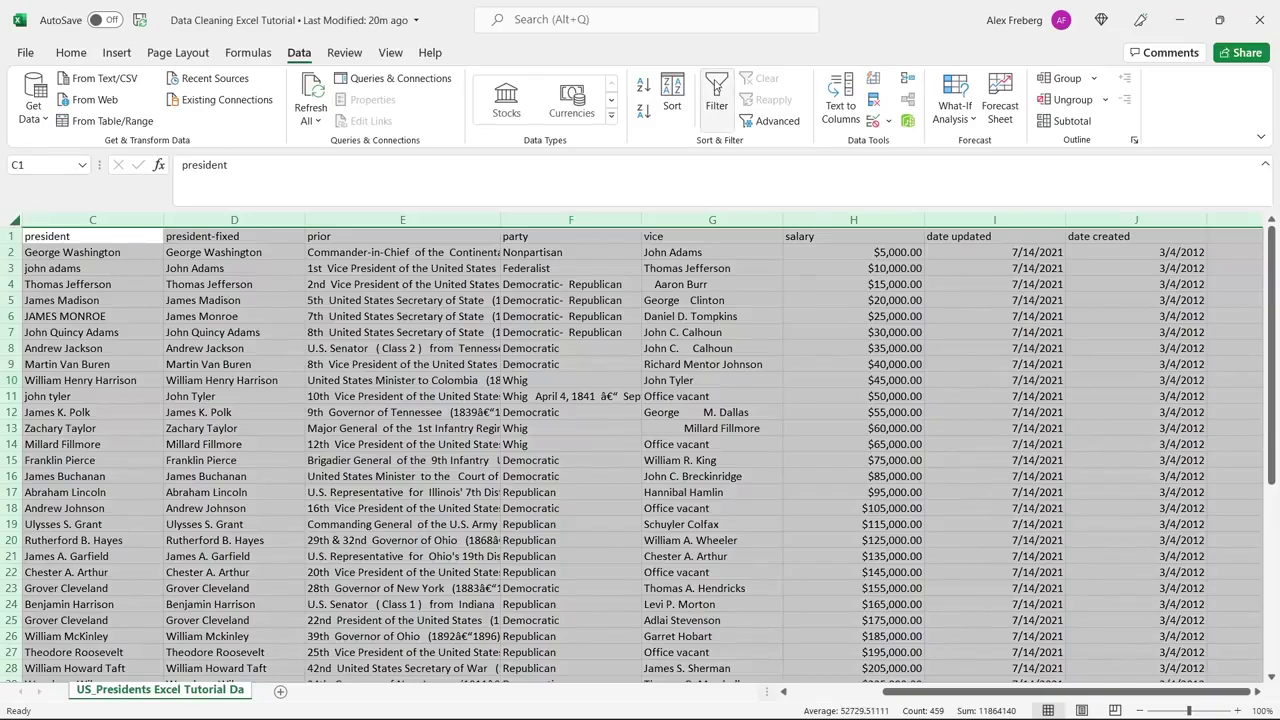
{"action": "left_click", "coordinate": [716, 95]}
{"action": "left_click", "coordinate": [625, 238]}
Step: Filter the party column to show only Republican and Republicans
{"action": "left_click", "coordinate": [632, 237]}
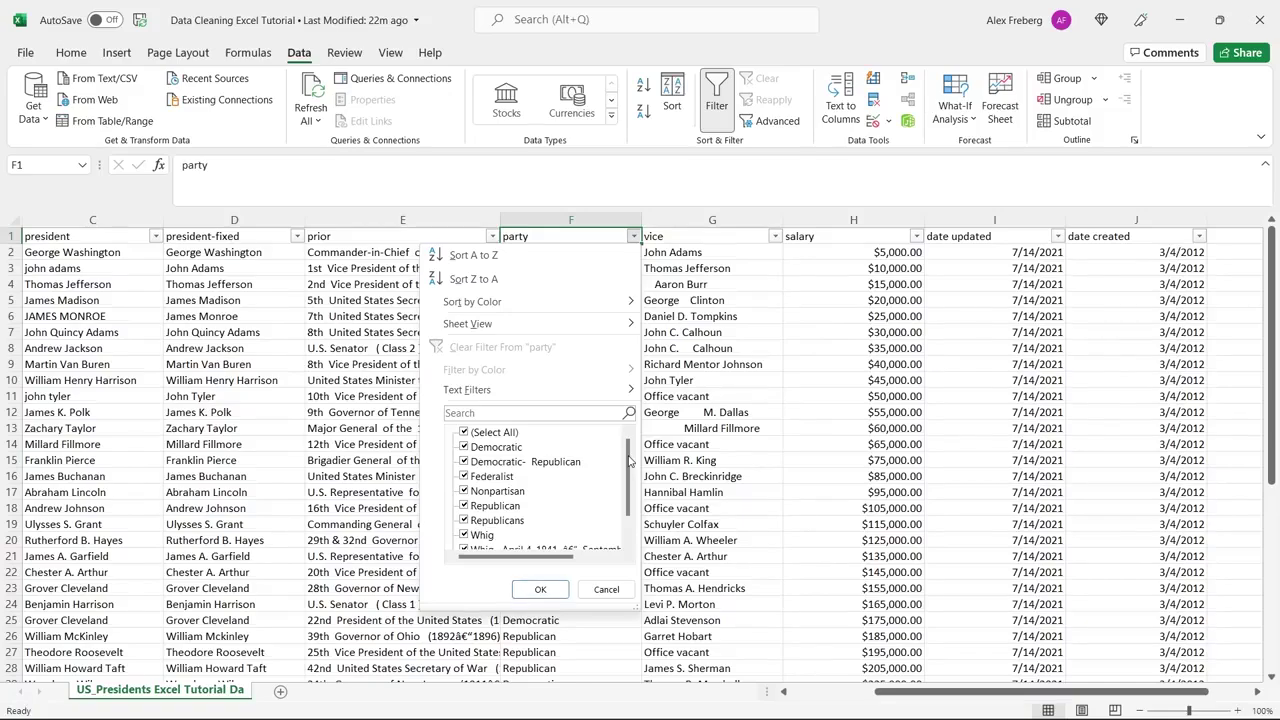
{"action": "scroll", "coordinate": [629, 466], "scroll_direction": "down", "scroll_amount": 1}
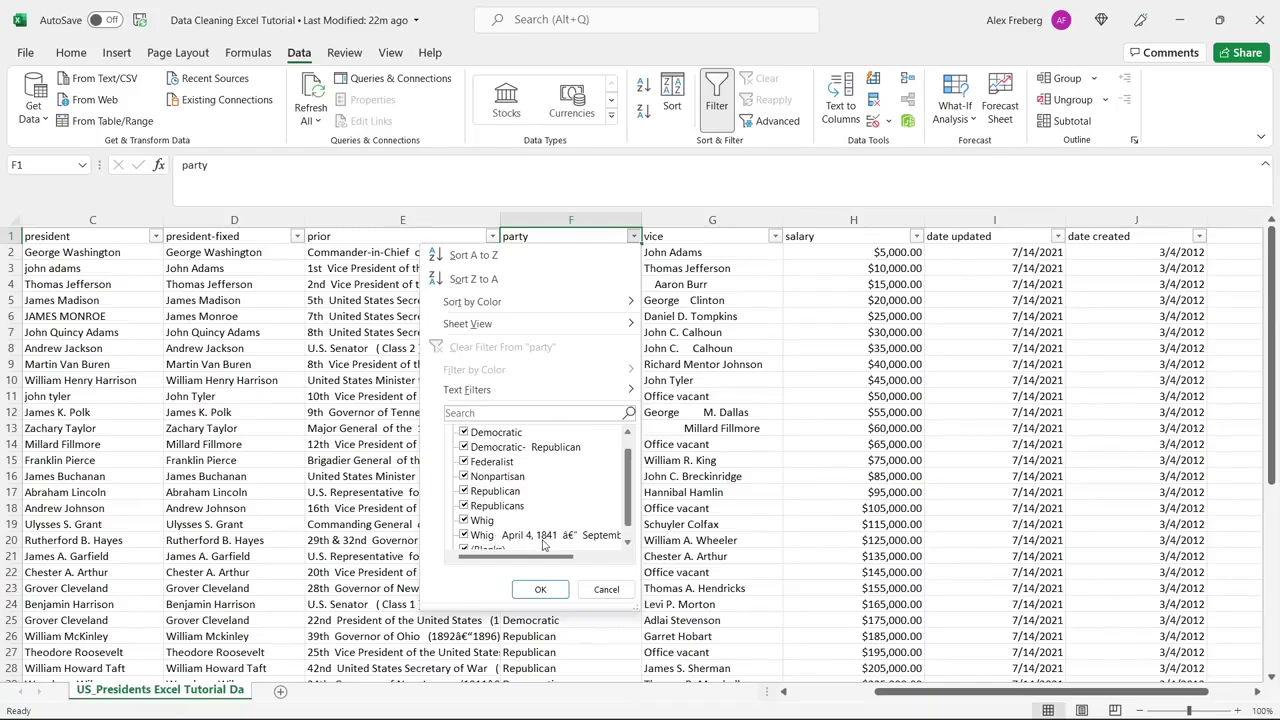
{"action": "scroll", "coordinate": [627, 510], "scroll_direction": "down", "scroll_amount": 1}
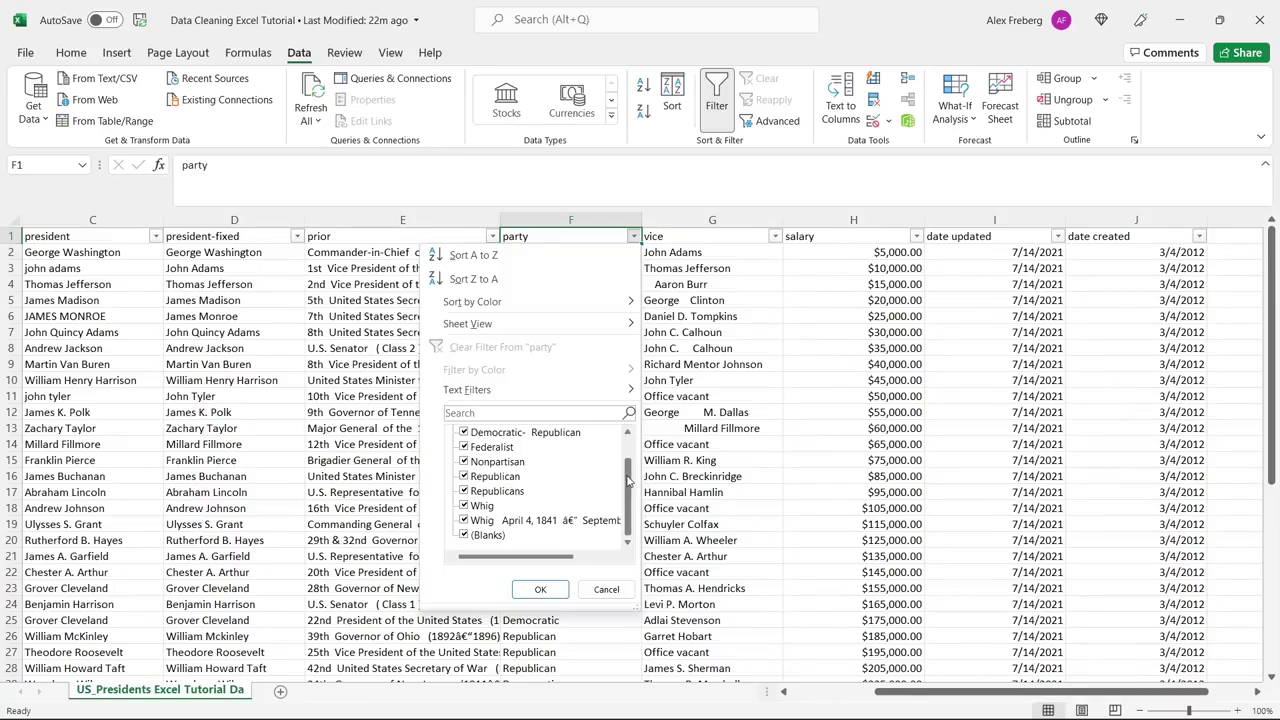
{"action": "scroll", "coordinate": [619, 474], "scroll_direction": "up", "scroll_amount": 2}
{"action": "left_click", "coordinate": [500, 435]}
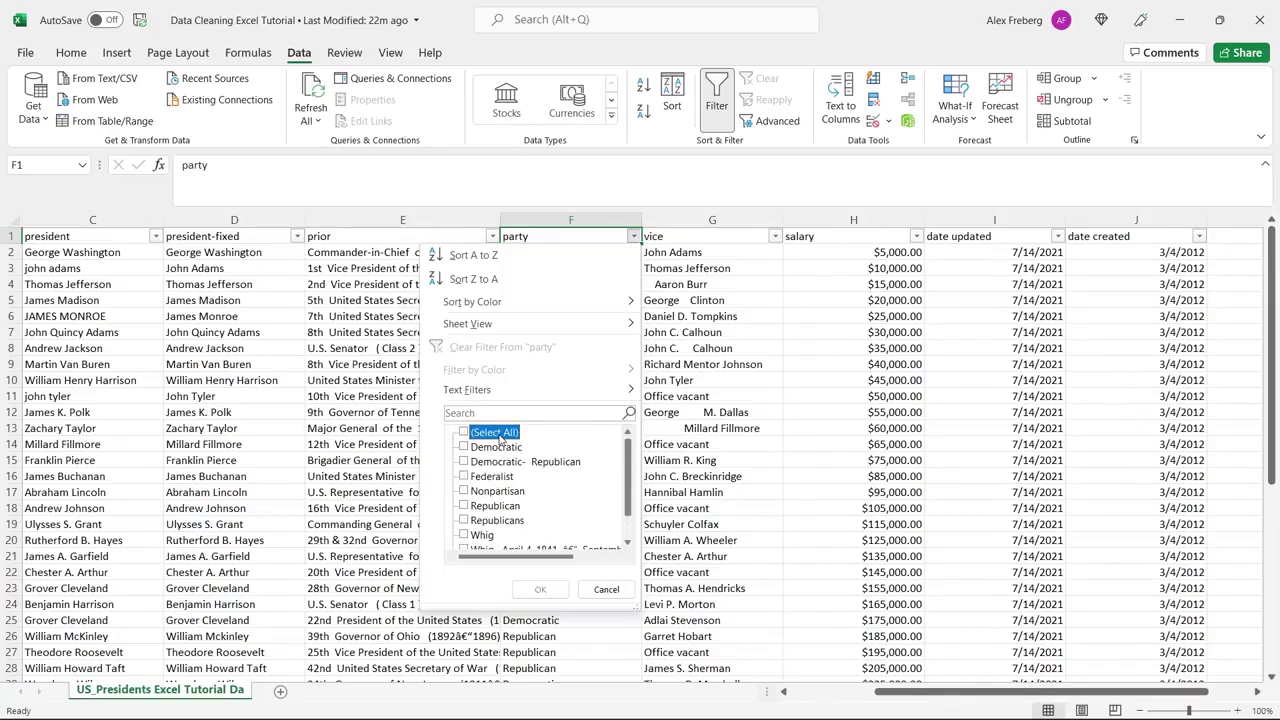
{"action": "left_click_drag", "start_coordinate": [627, 466], "coordinate": [628, 480]}
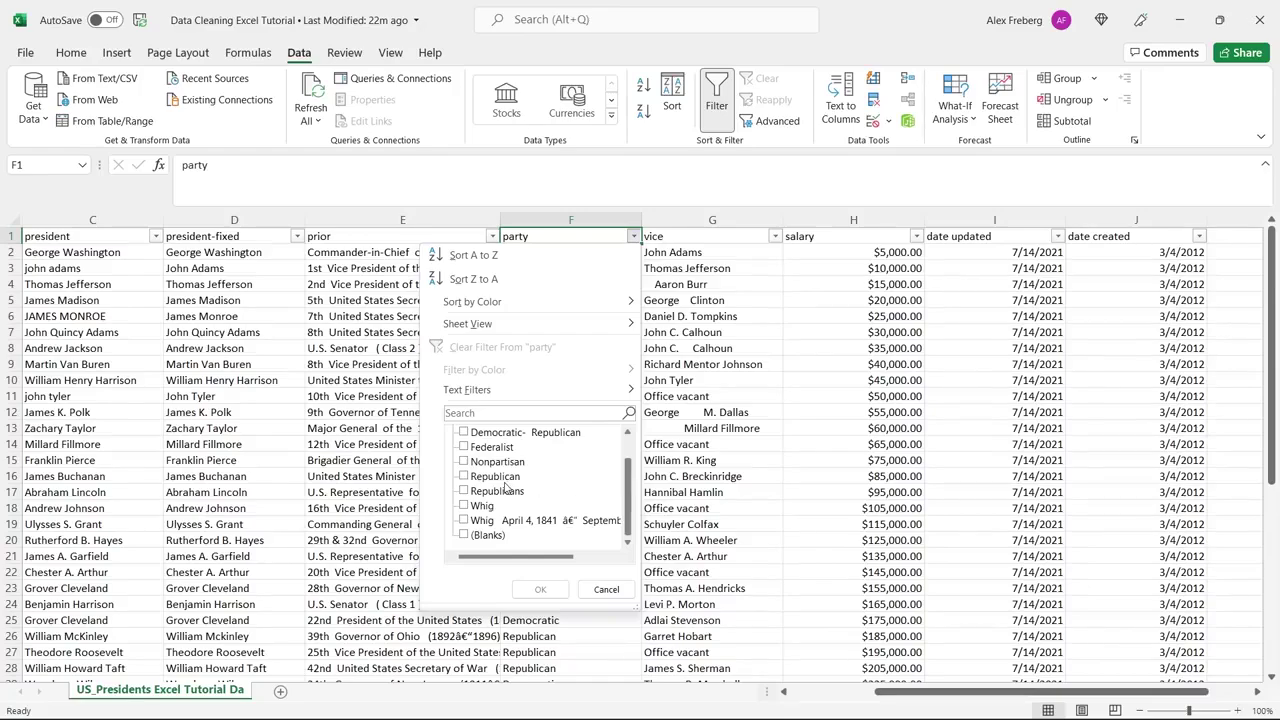
{"action": "left_click", "coordinate": [463, 477]}
{"action": "left_click", "coordinate": [464, 491]}
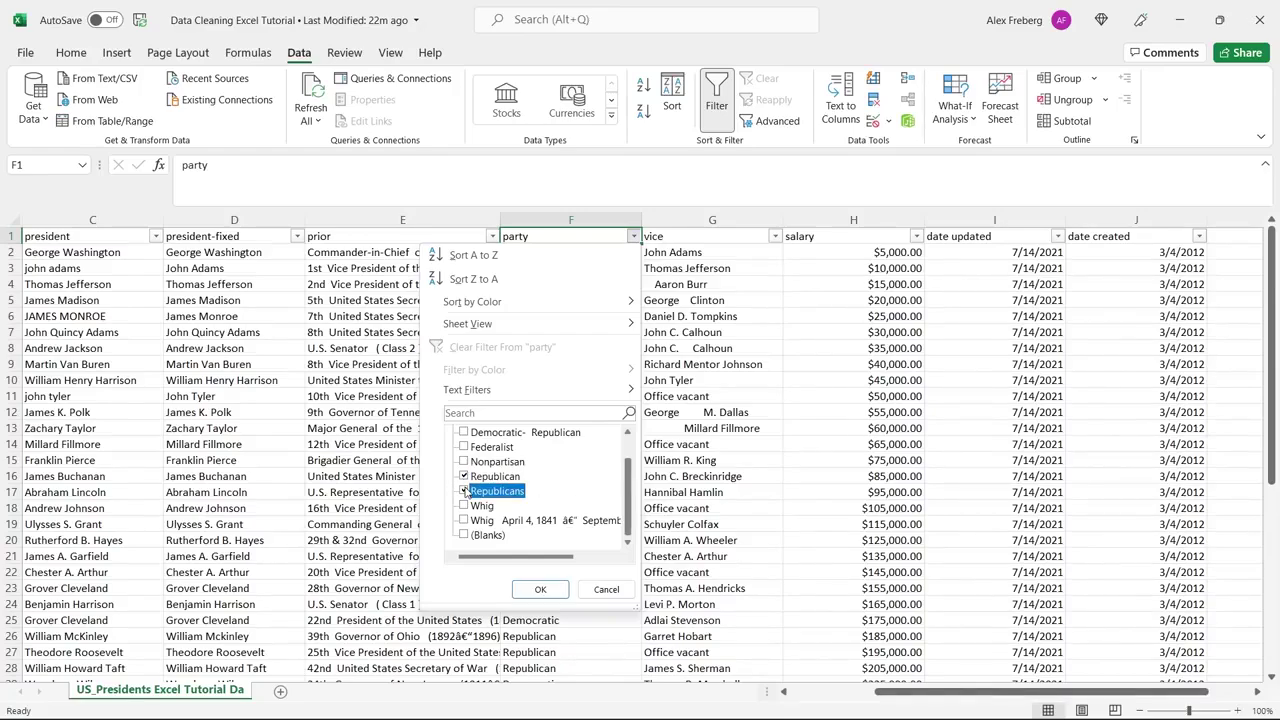
{"action": "left_click", "coordinate": [540, 589]}
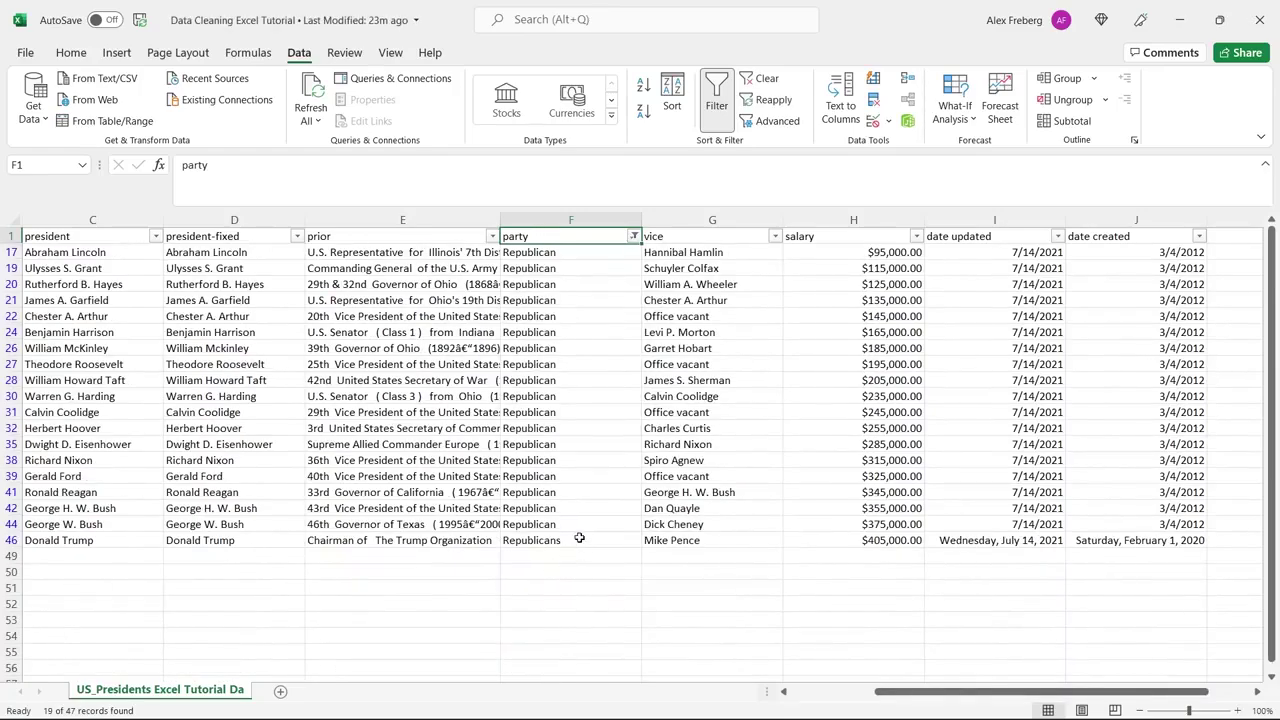
Step: Copy 'Republican' from F44 over the misspelled 'Republicans' in F46
{"action": "left_click_drag", "start_coordinate": [583, 252], "coordinate": [584, 558]}
{"action": "left_click", "coordinate": [585, 546]}
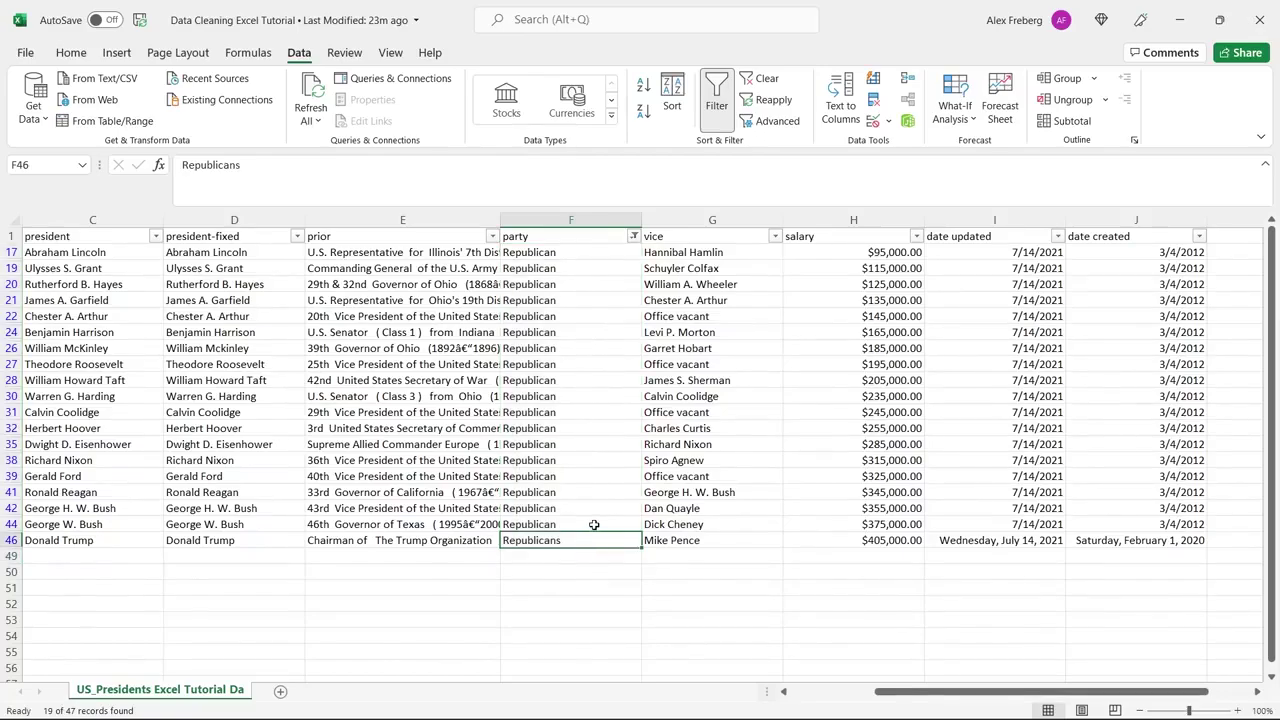
{"action": "left_click", "coordinate": [594, 524]}
{"action": "key", "text": "ctrl+c"}
{"action": "left_click", "coordinate": [583, 541]}
{"action": "key", "text": "ctrl+v"}
{"action": "left_click", "coordinate": [584, 560]}
{"action": "double_click", "coordinate": [578, 558]}
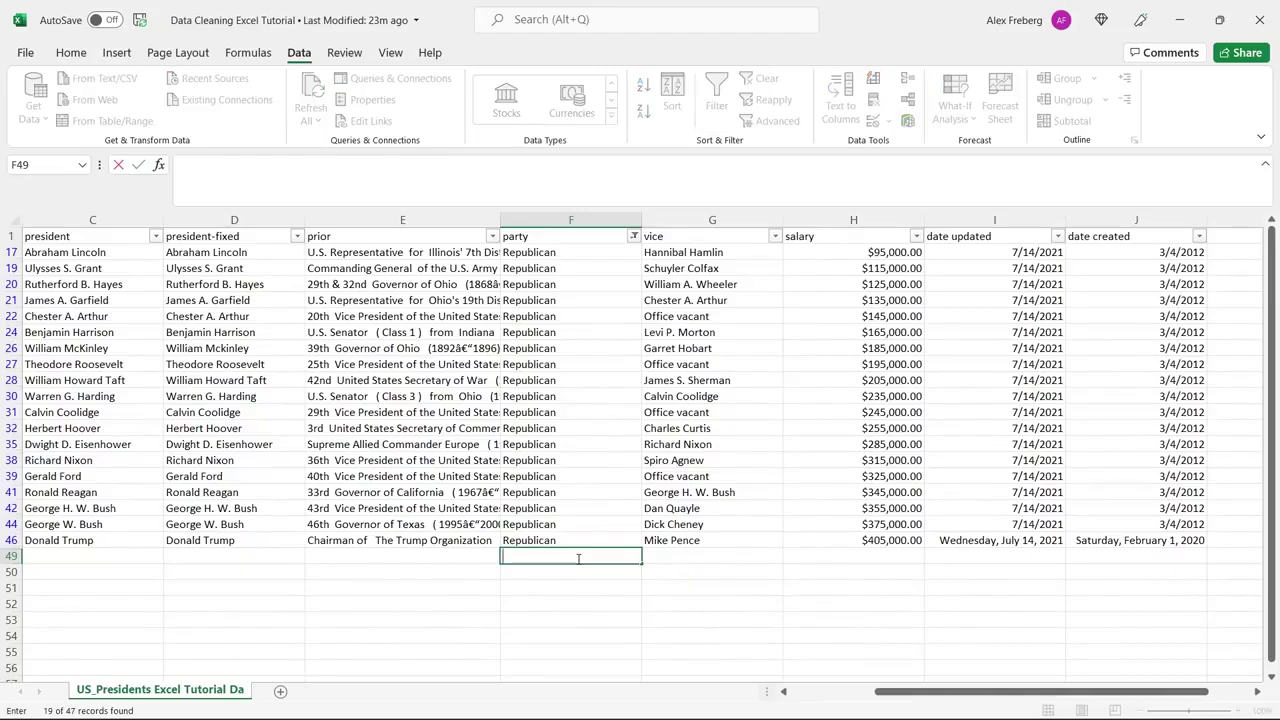
{"action": "left_click", "coordinate": [570, 571]}
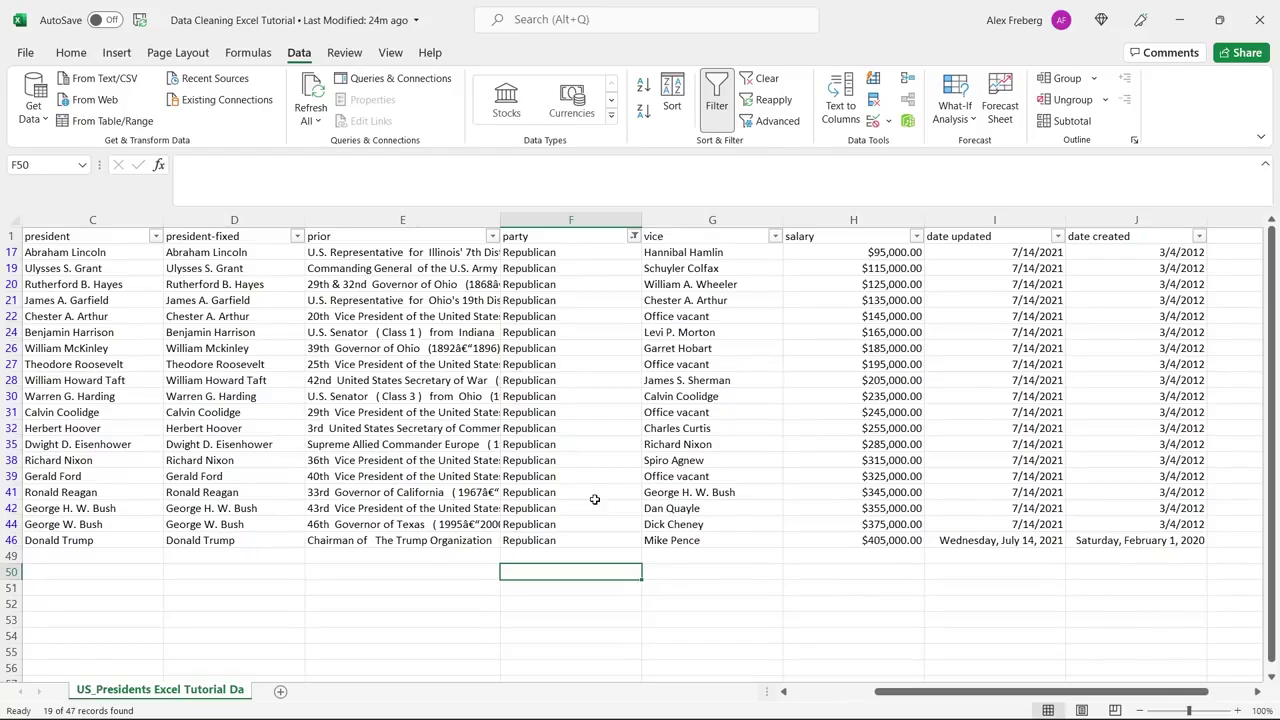
Step: Filter the party column to show only the two Whig entries
{"action": "left_click", "coordinate": [633, 237]}
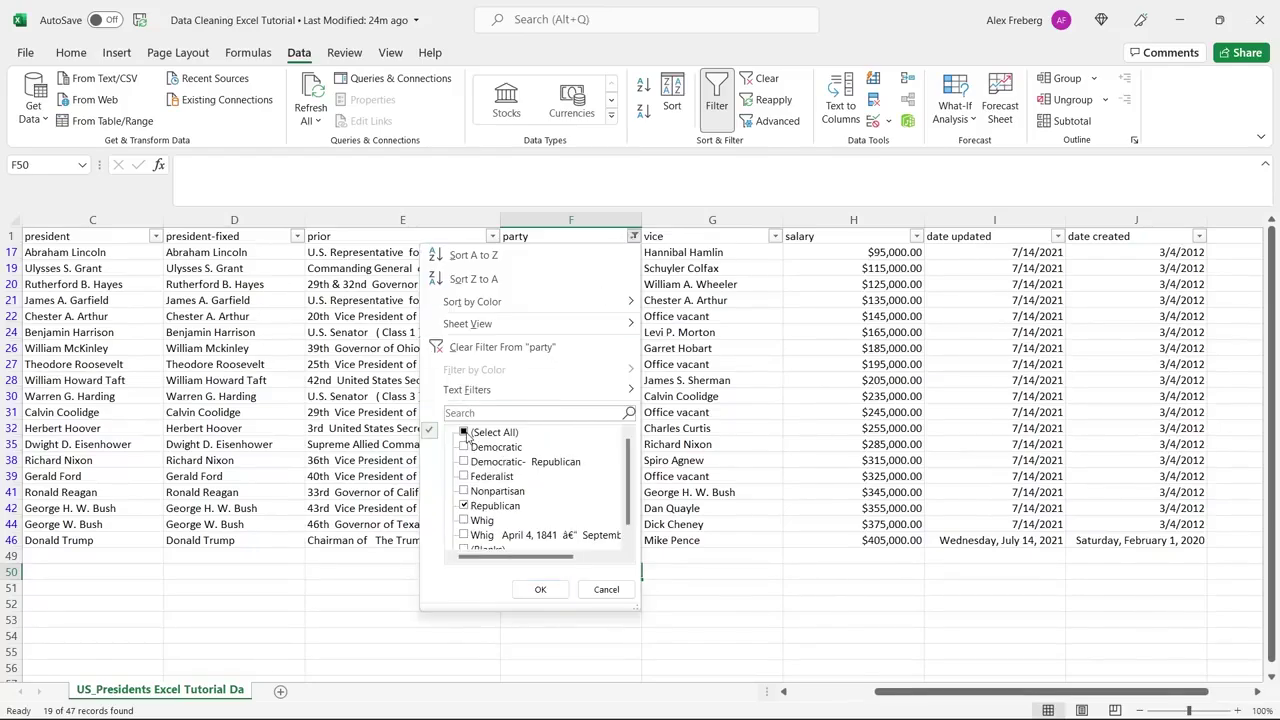
{"action": "left_click", "coordinate": [464, 507]}
{"action": "left_click", "coordinate": [463, 520]}
{"action": "left_click", "coordinate": [463, 535]}
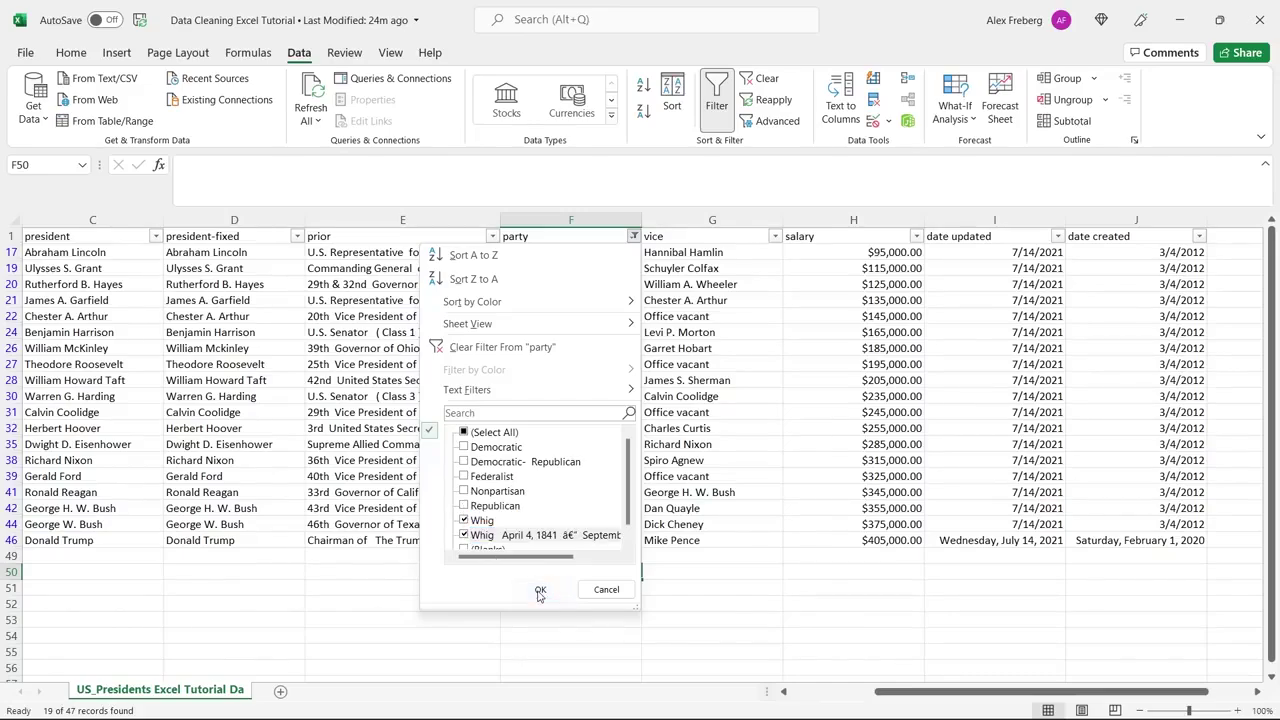
{"action": "left_click", "coordinate": [540, 591]}
Step: Copy plain 'Whig' from F13 over the dated Whig entry in F11
{"action": "left_click", "coordinate": [537, 268]}
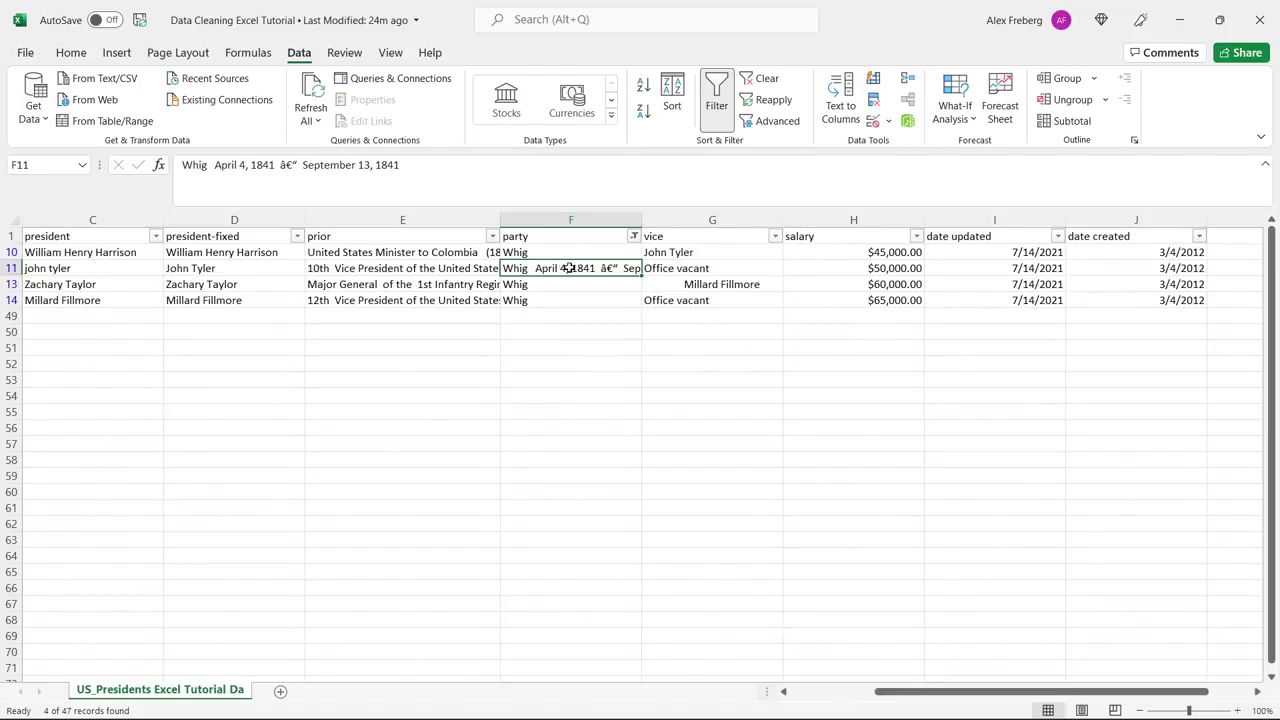
{"action": "left_click", "coordinate": [566, 289]}
{"action": "key", "text": "ctrl+c"}
{"action": "left_click", "coordinate": [571, 268]}
{"action": "key", "text": "ctrl+v"}
{"action": "left_click", "coordinate": [572, 300]}
{"action": "left_click", "coordinate": [569, 318]}
{"action": "key", "text": "Escape"}
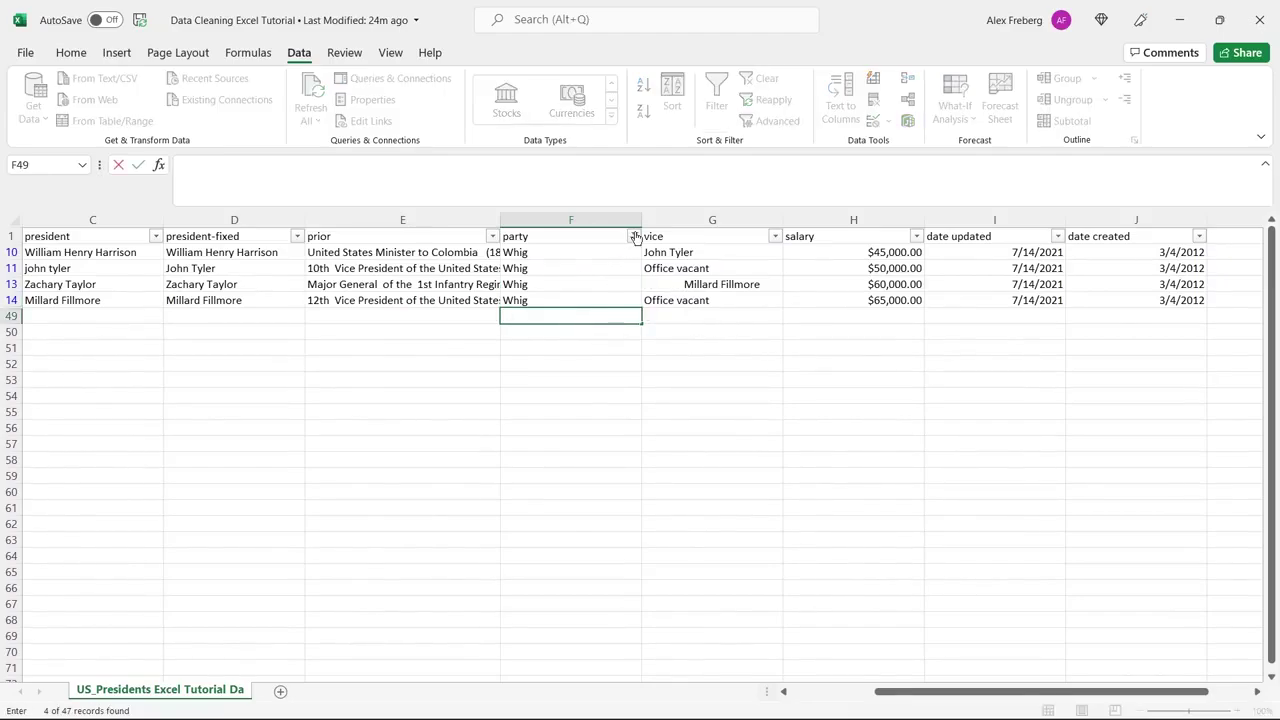
{"action": "left_click", "coordinate": [634, 236]}
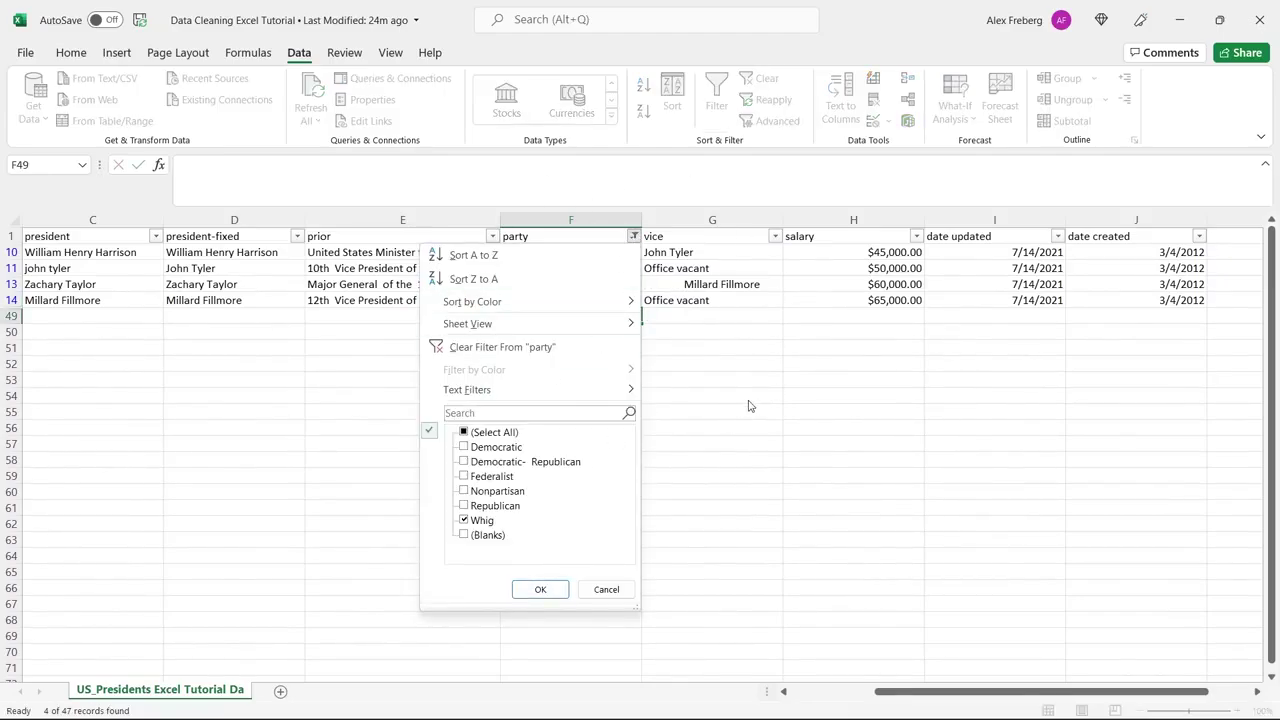
Step: Filter the party column to show only (Blanks) to check for empty entries
{"action": "left_click", "coordinate": [509, 434]}
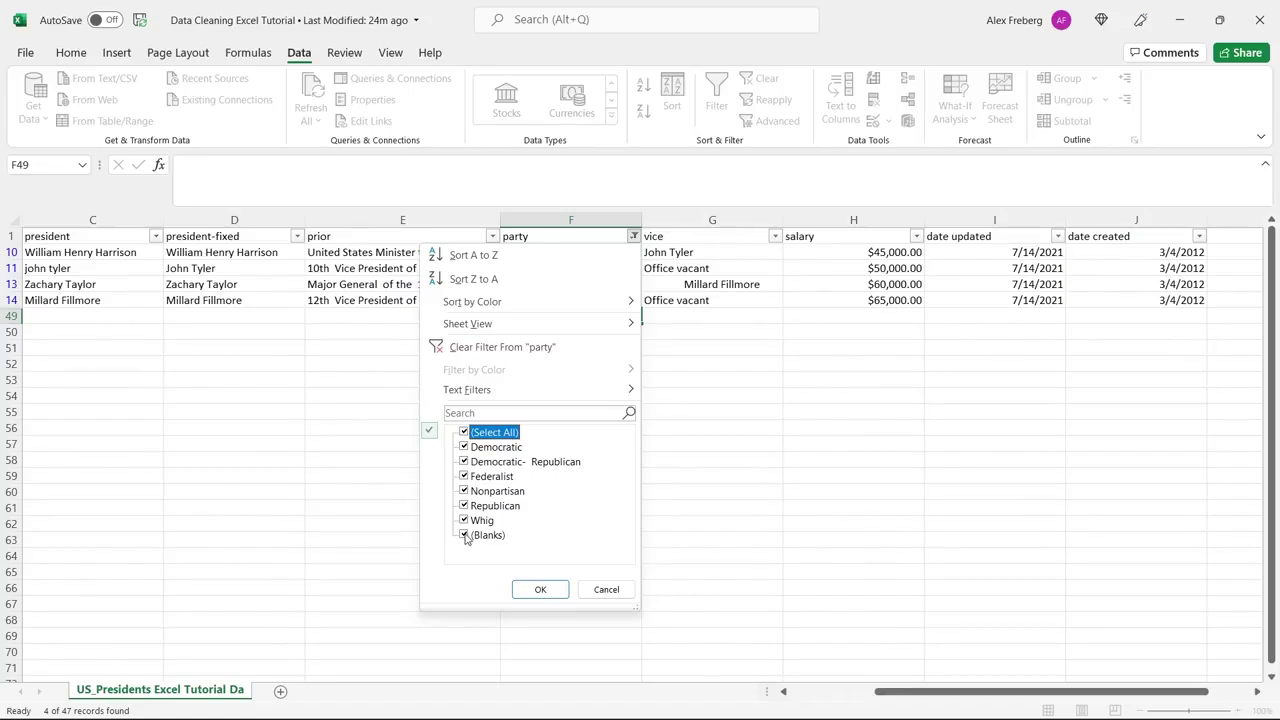
{"action": "left_click", "coordinate": [463, 432]}
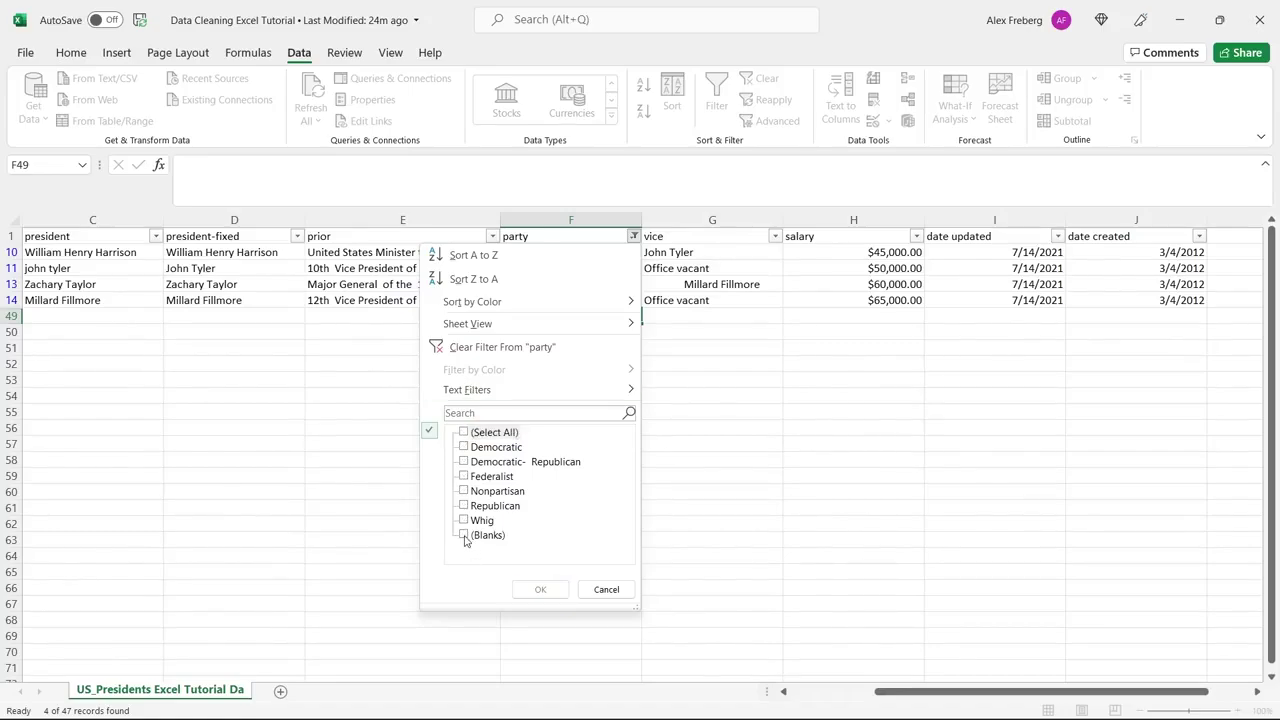
{"action": "left_click", "coordinate": [464, 537]}
{"action": "left_click", "coordinate": [540, 589]}
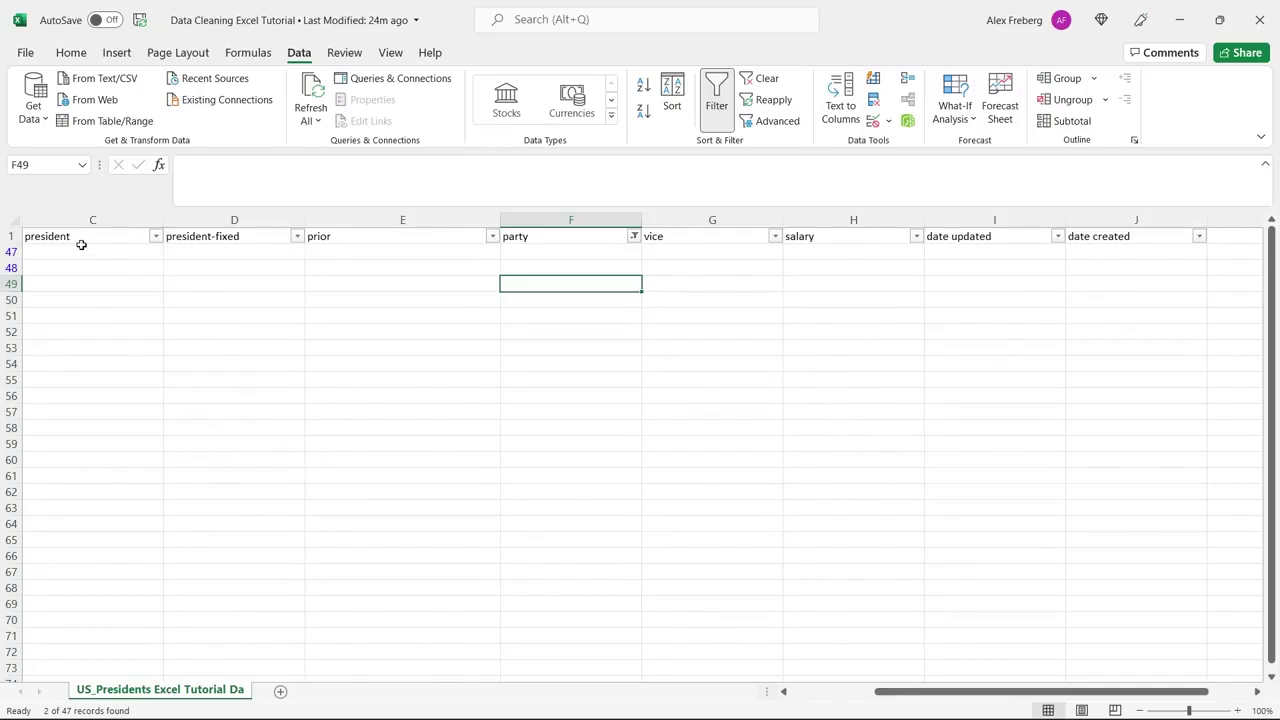
Step: Reselect all party values so every president row shows, and check the empty rows below
{"action": "left_click", "coordinate": [633, 238]}
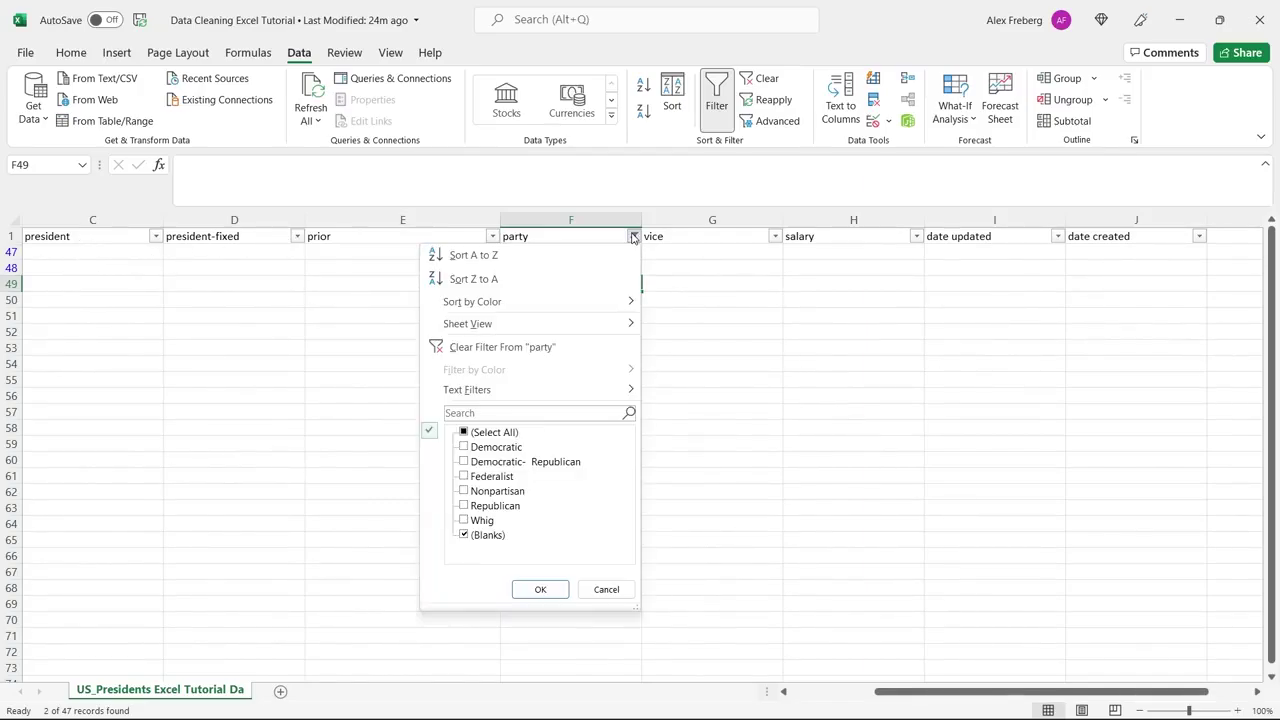
{"action": "left_click", "coordinate": [496, 433]}
{"action": "left_click", "coordinate": [540, 589]}
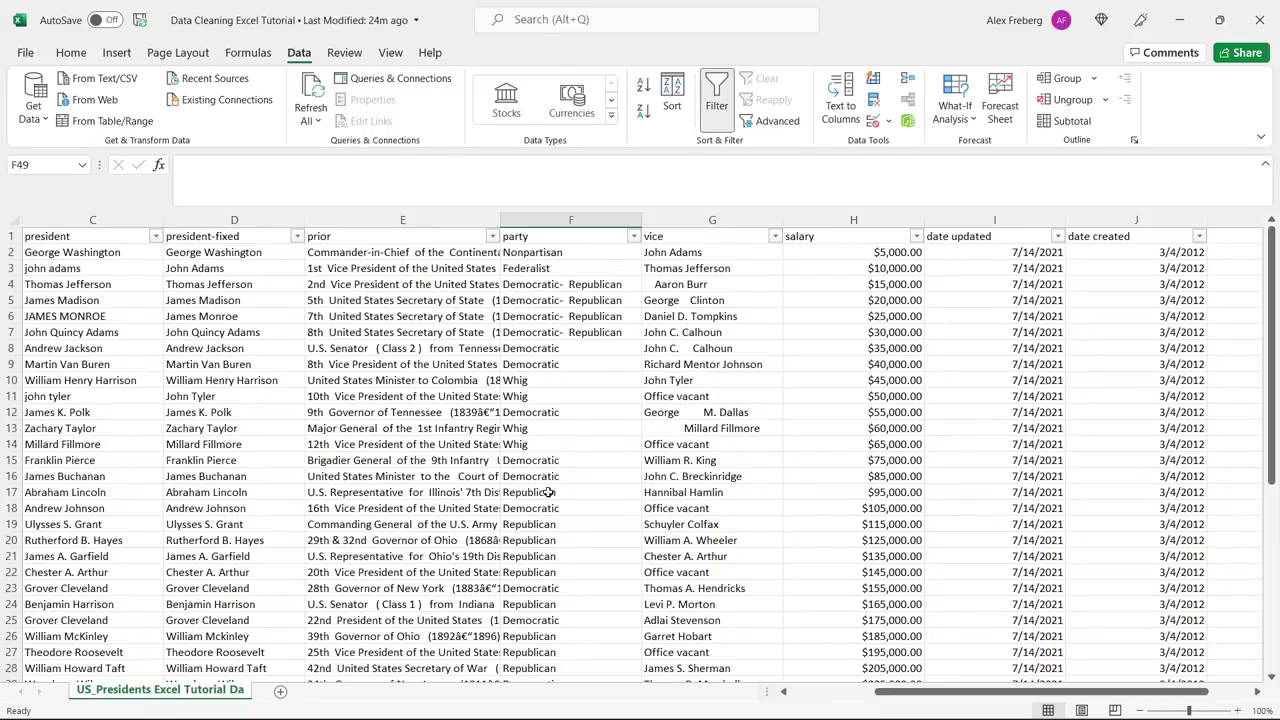
{"action": "scroll", "coordinate": [548, 492], "scroll_direction": "down", "scroll_amount": 9}
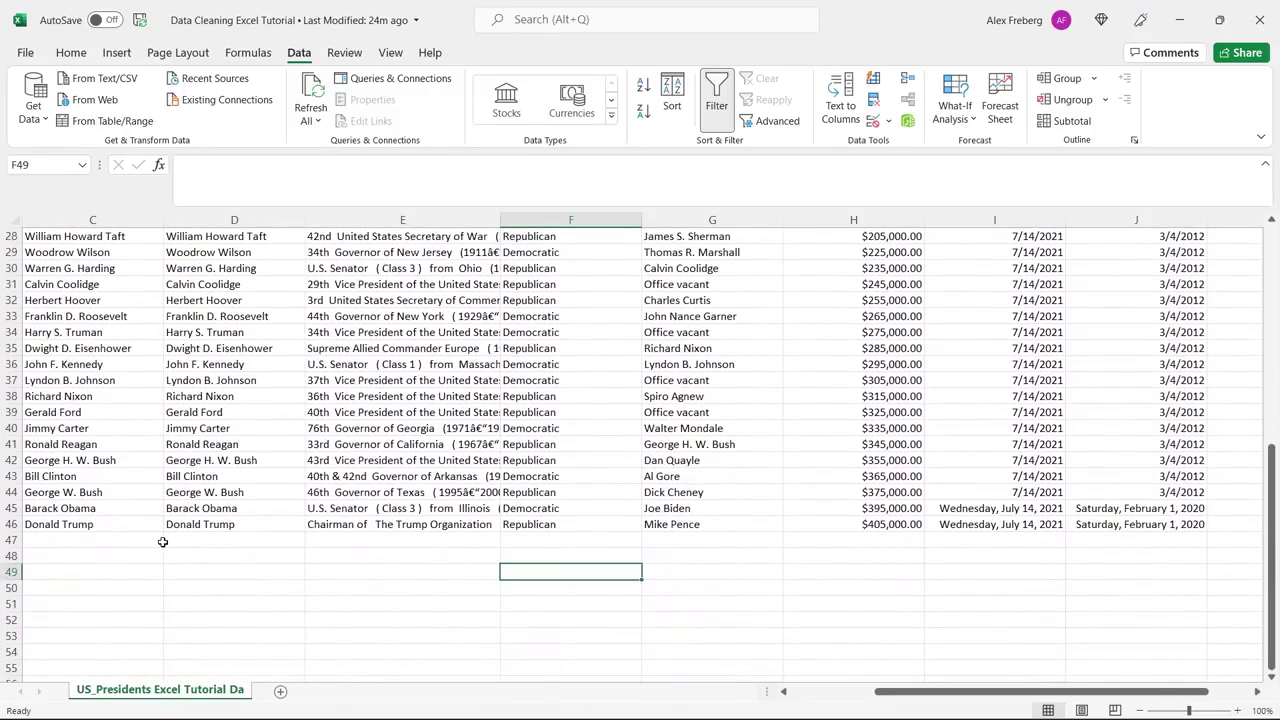
{"action": "left_click_drag", "start_coordinate": [132, 538], "coordinate": [771, 556]}
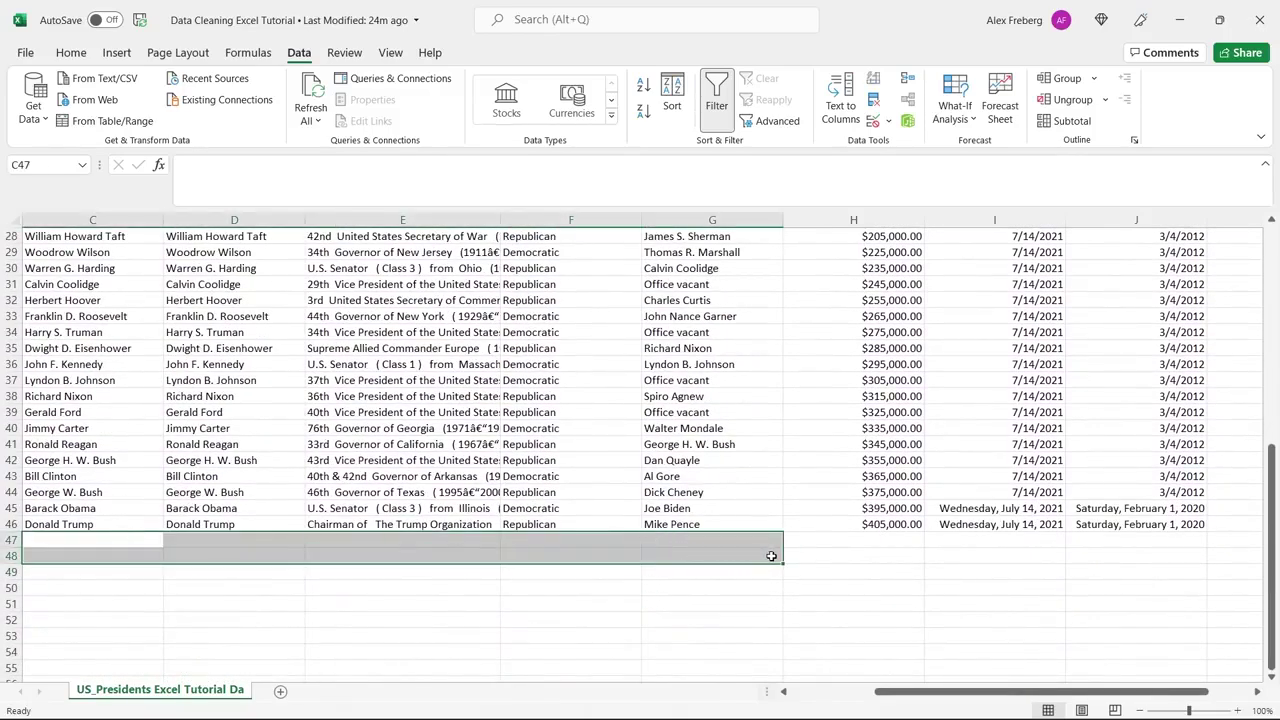
{"action": "left_click", "coordinate": [824, 548]}
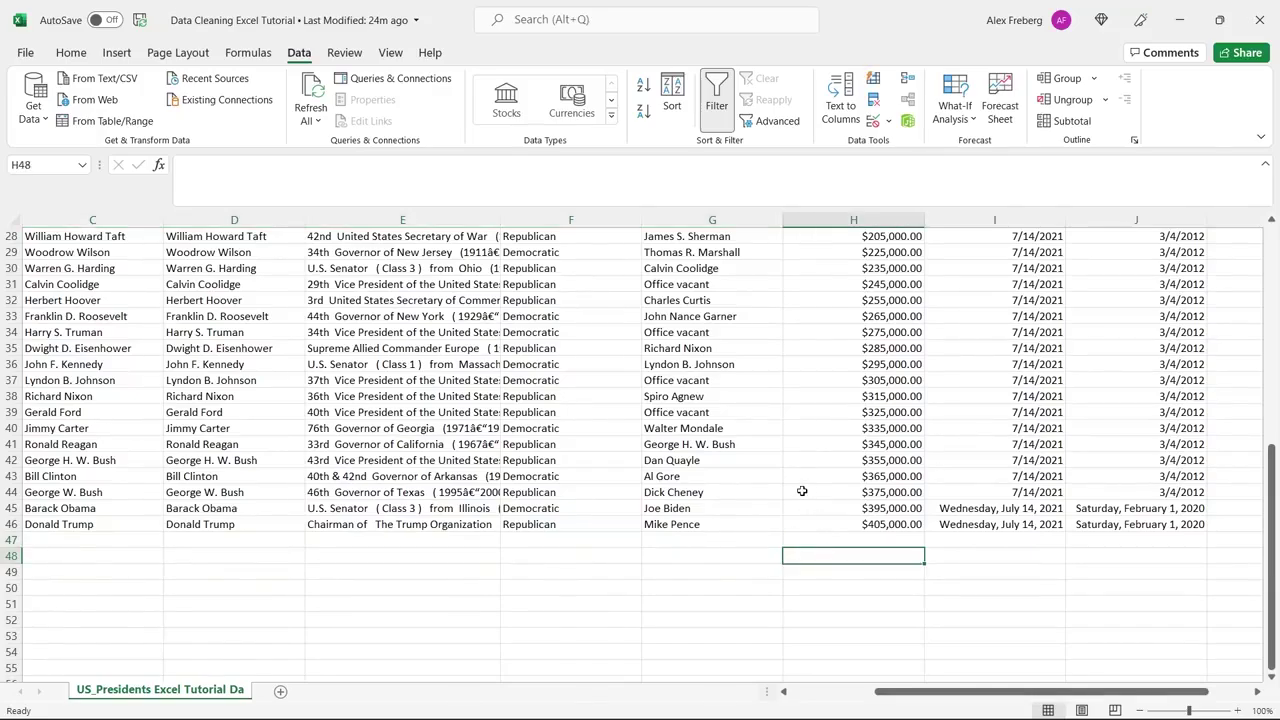
{"action": "scroll", "coordinate": [621, 472], "scroll_direction": "up", "scroll_amount": 9}
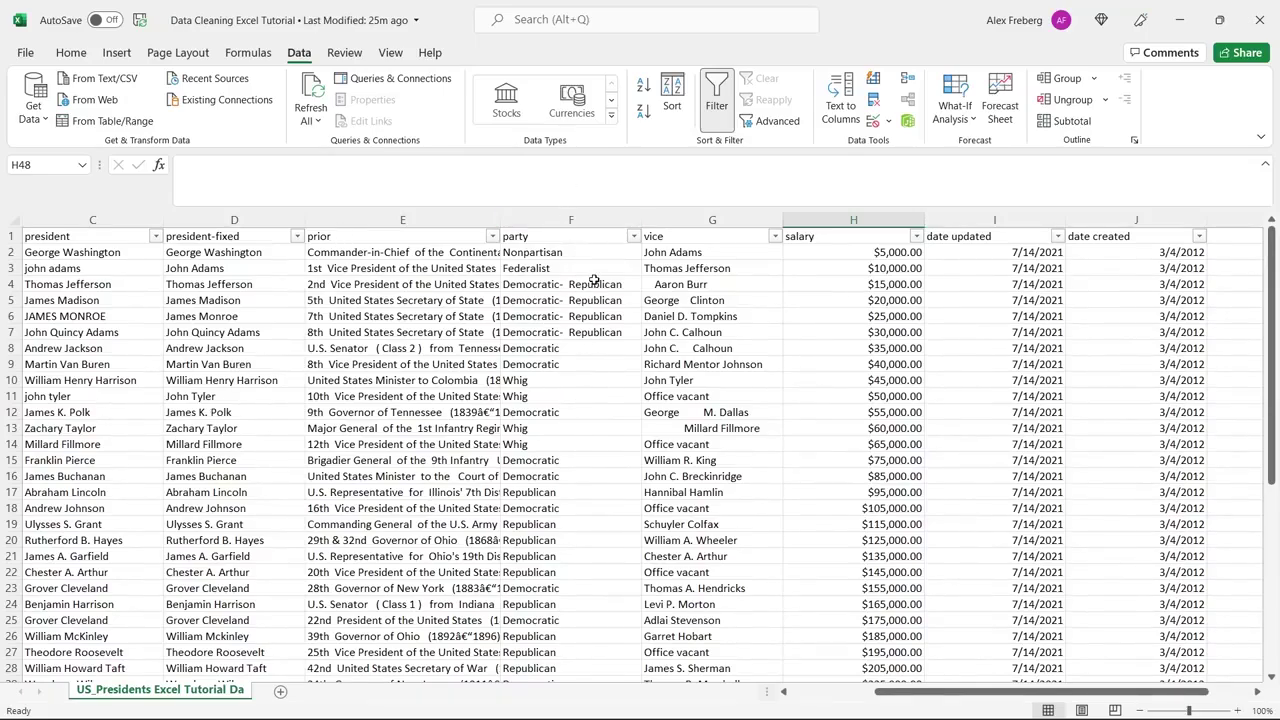
Step: Insert an empty column between the vice and salary columns
{"action": "left_click_drag", "start_coordinate": [592, 284], "coordinate": [598, 333]}
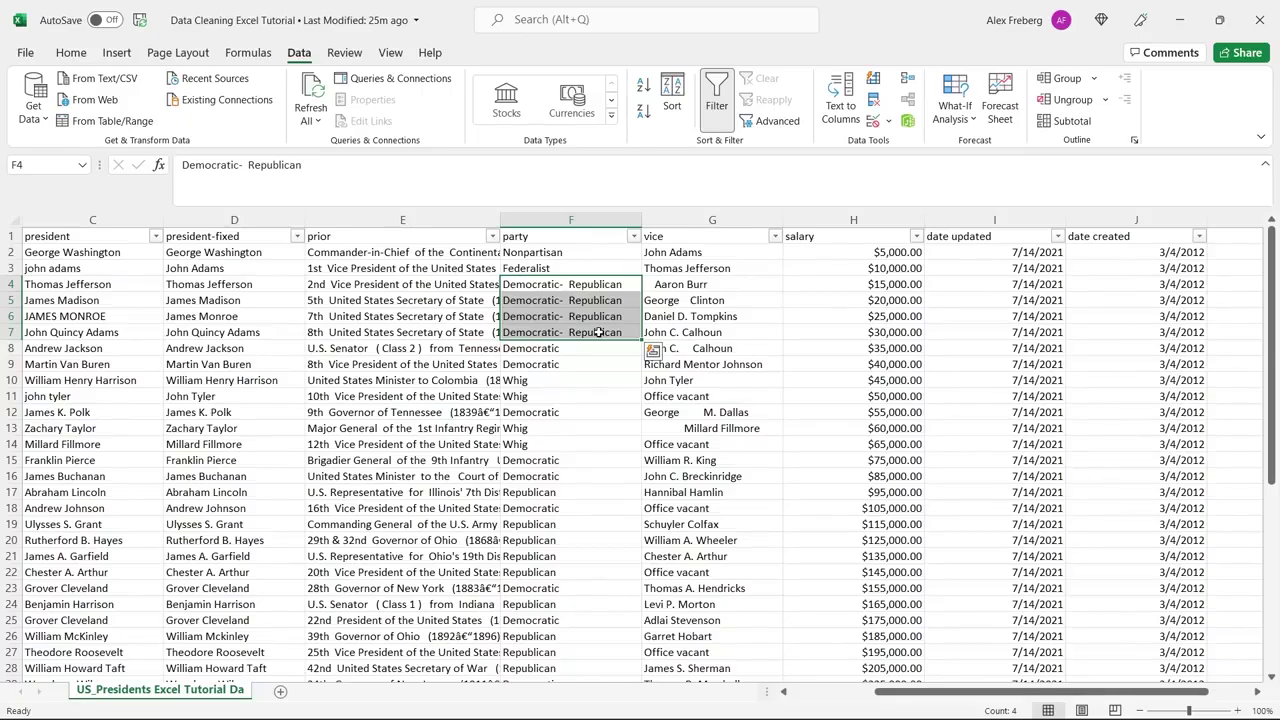
{"action": "left_click", "coordinate": [768, 304]}
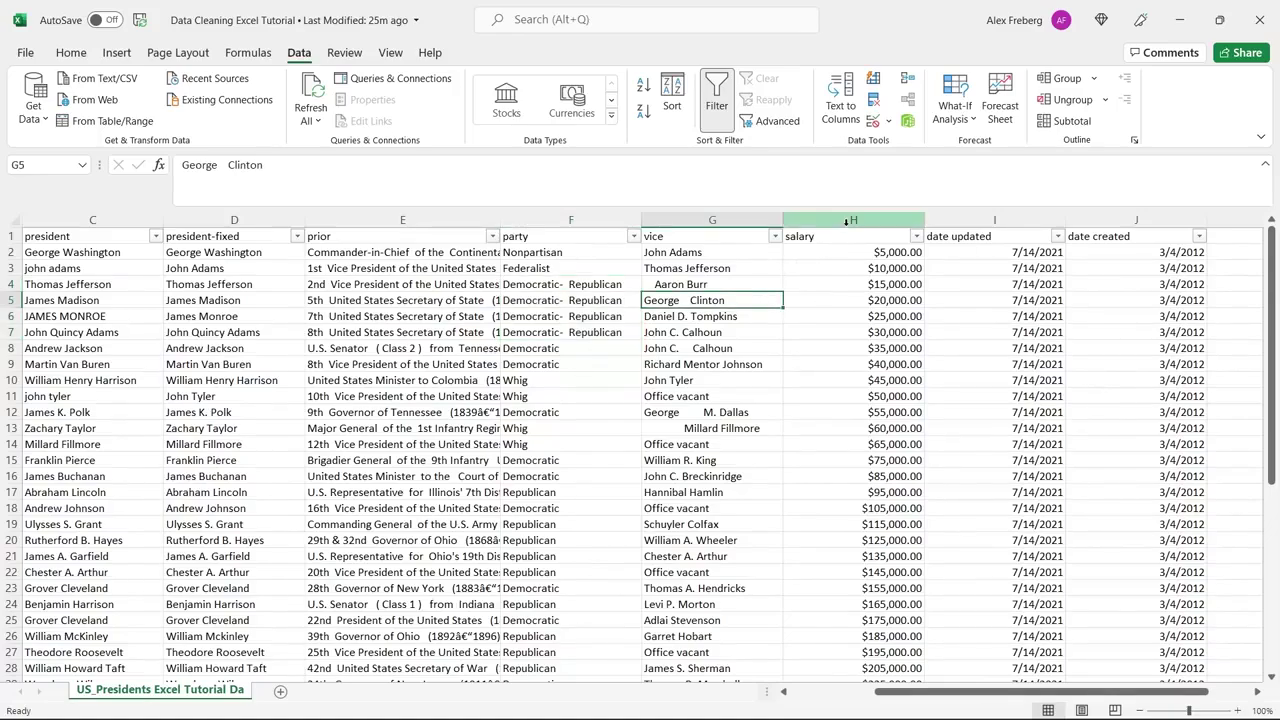
{"action": "left_click", "coordinate": [853, 224]}
{"action": "right_click", "coordinate": [853, 224]}
{"action": "left_click", "coordinate": [886, 364]}
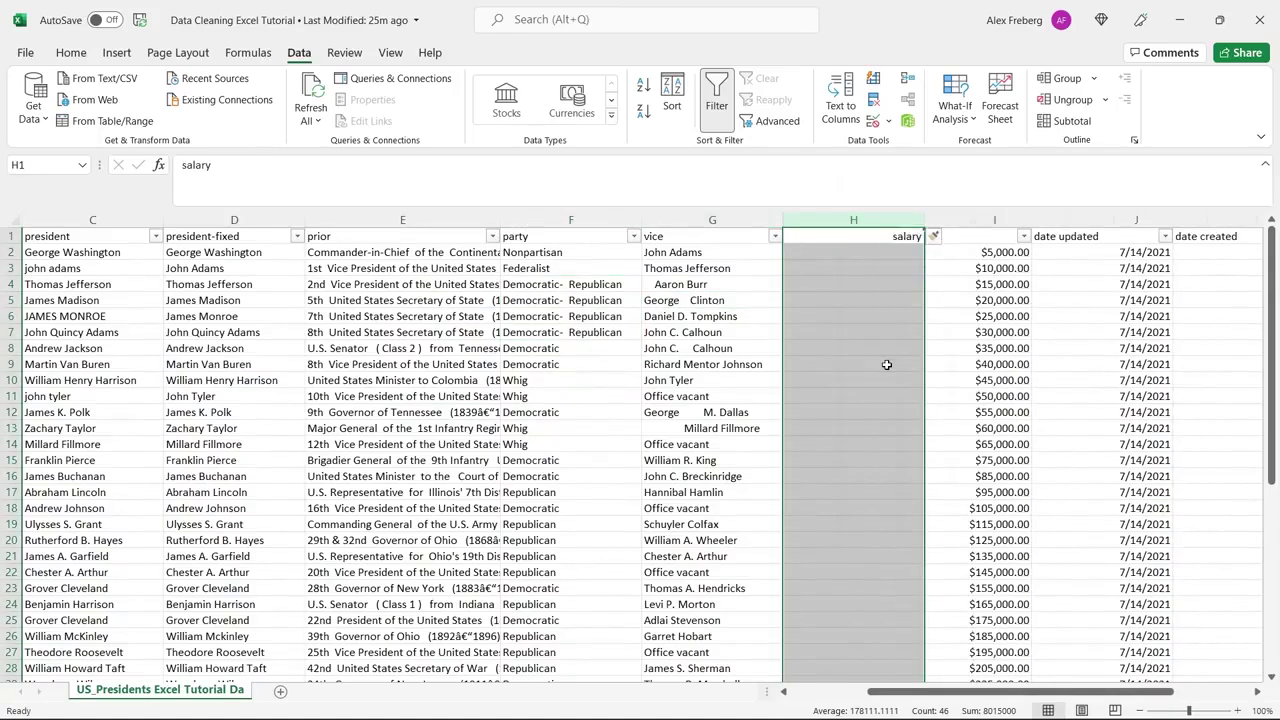
Step: Enter =TRIM(G2) in H2 and fill it down all the vice-president rows
{"action": "left_click", "coordinate": [802, 254]}
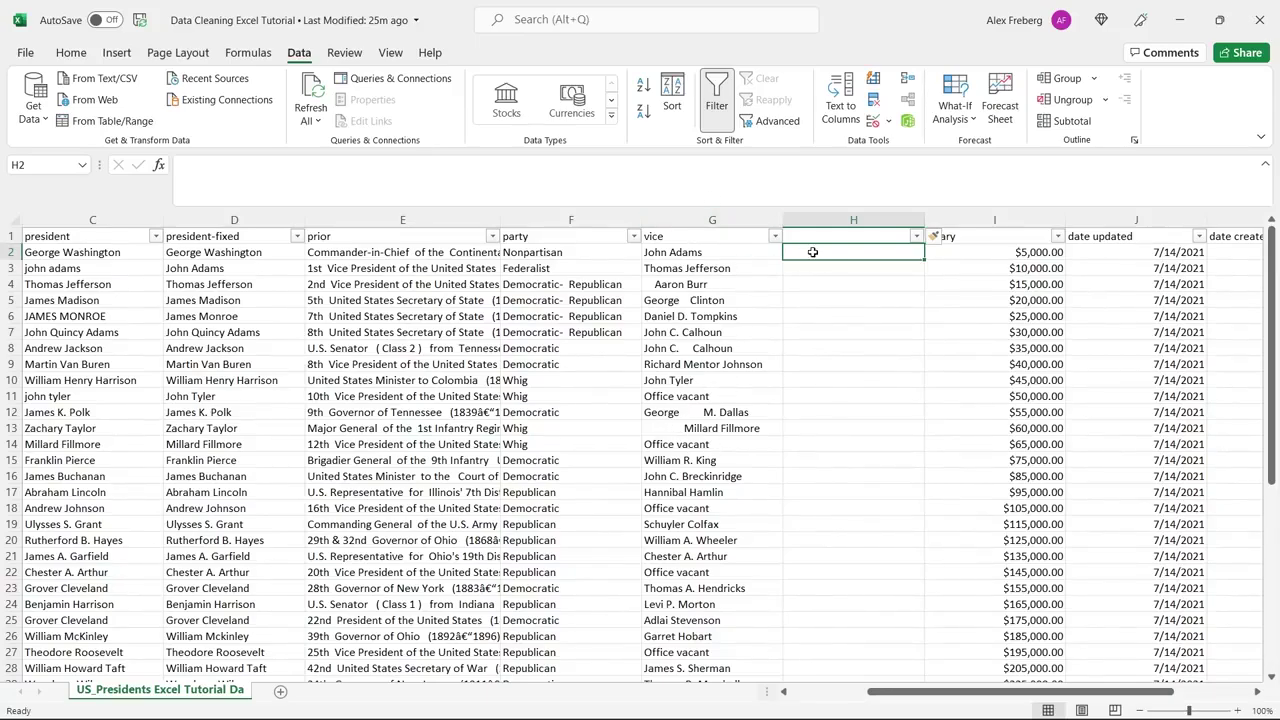
{"action": "type", "text": "=trim"}
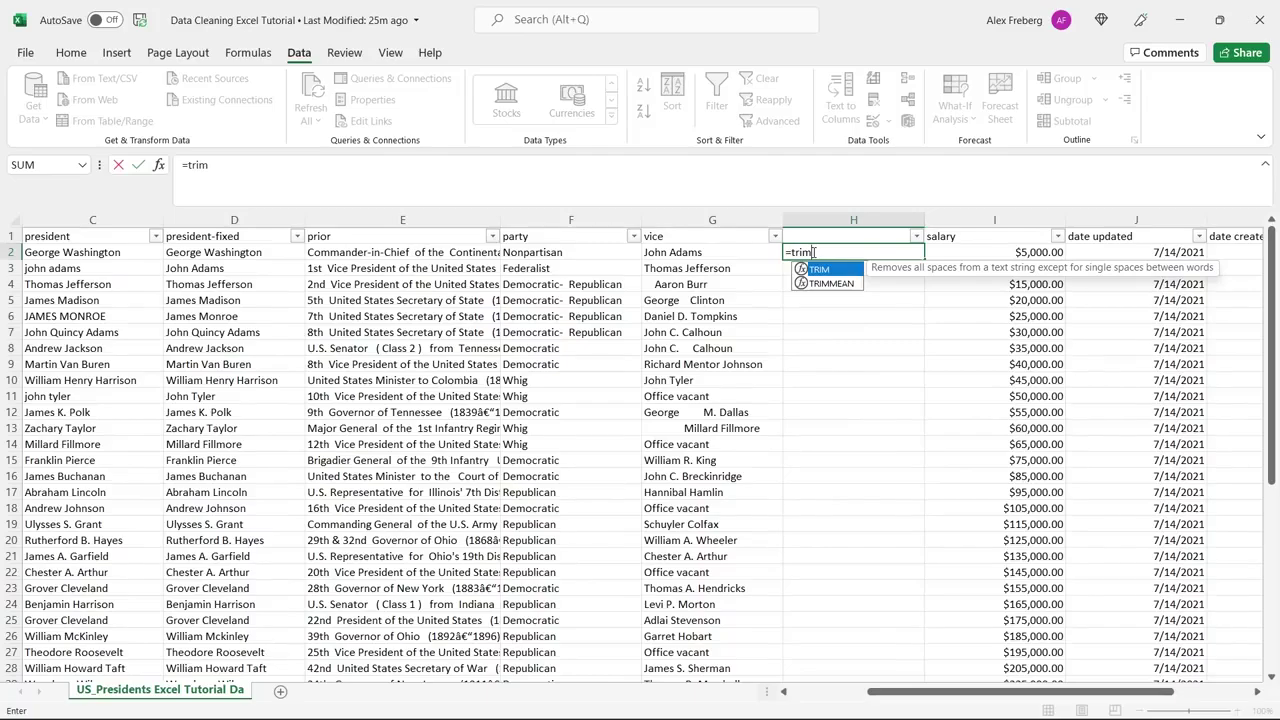
{"action": "key", "text": "Tab"}
{"action": "left_click", "coordinate": [728, 254]}
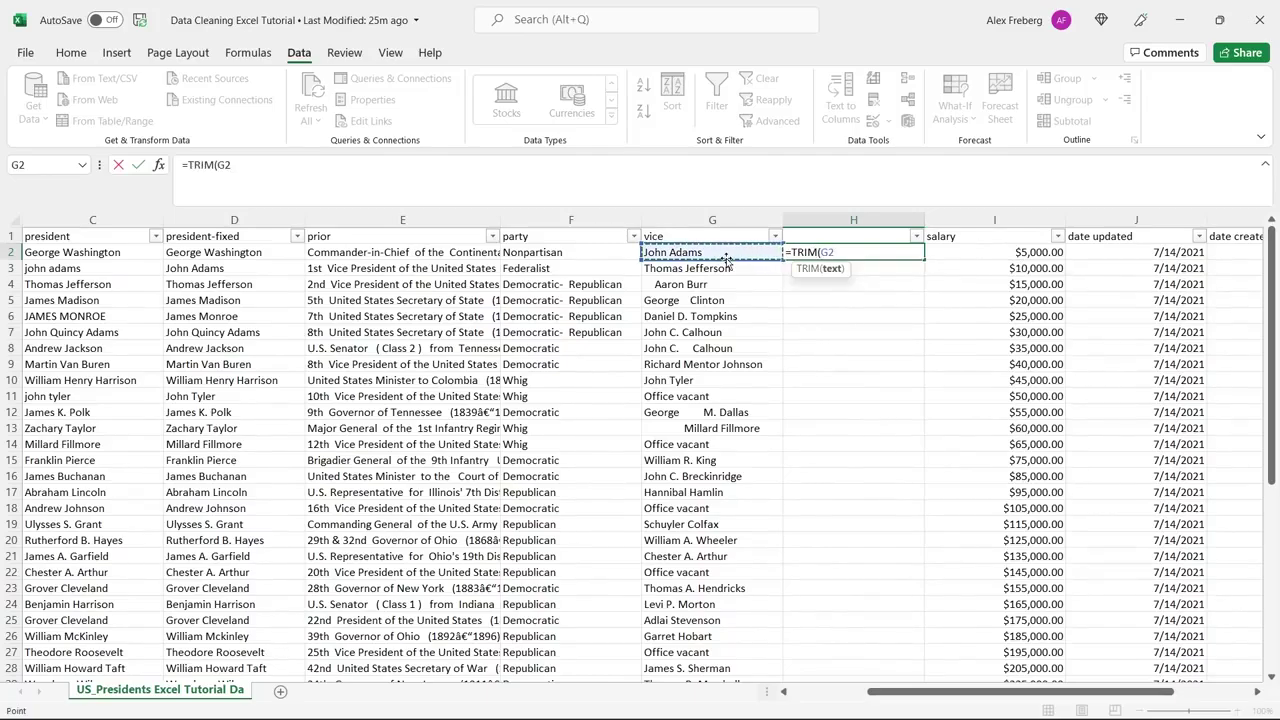
{"action": "type", "text": ")"}
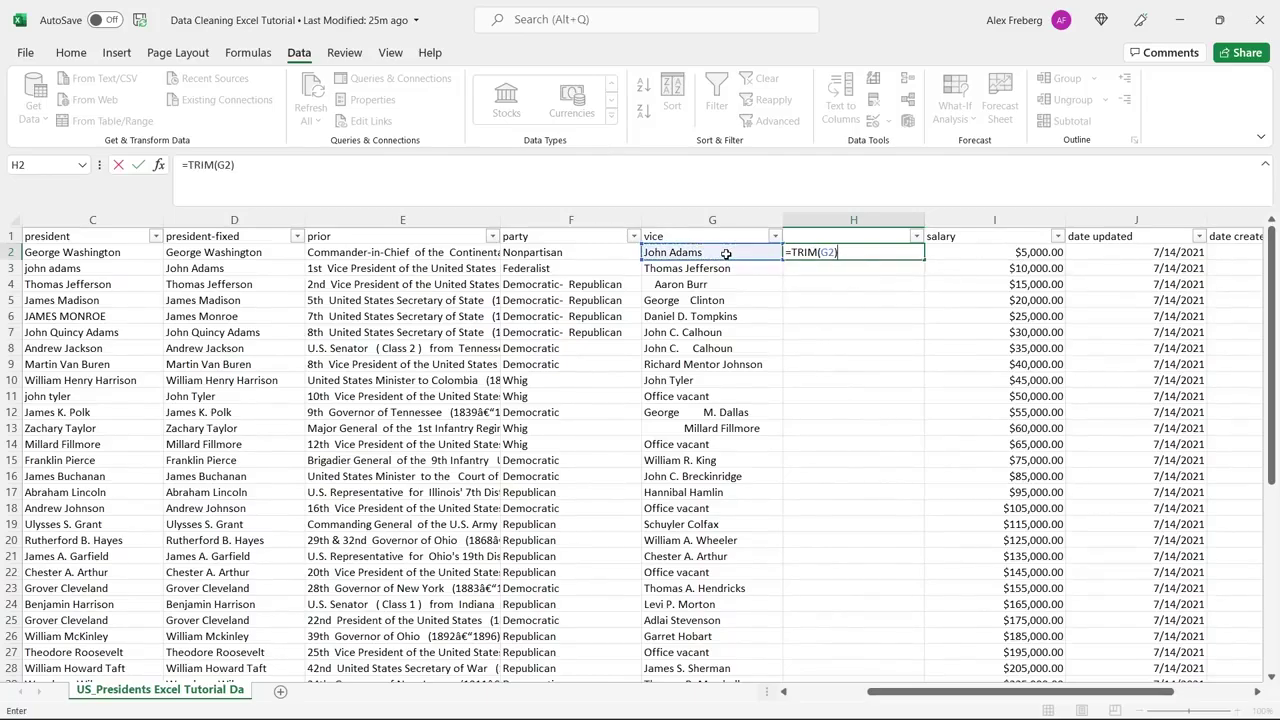
{"action": "key", "text": "Return"}
{"action": "left_click", "coordinate": [872, 255]}
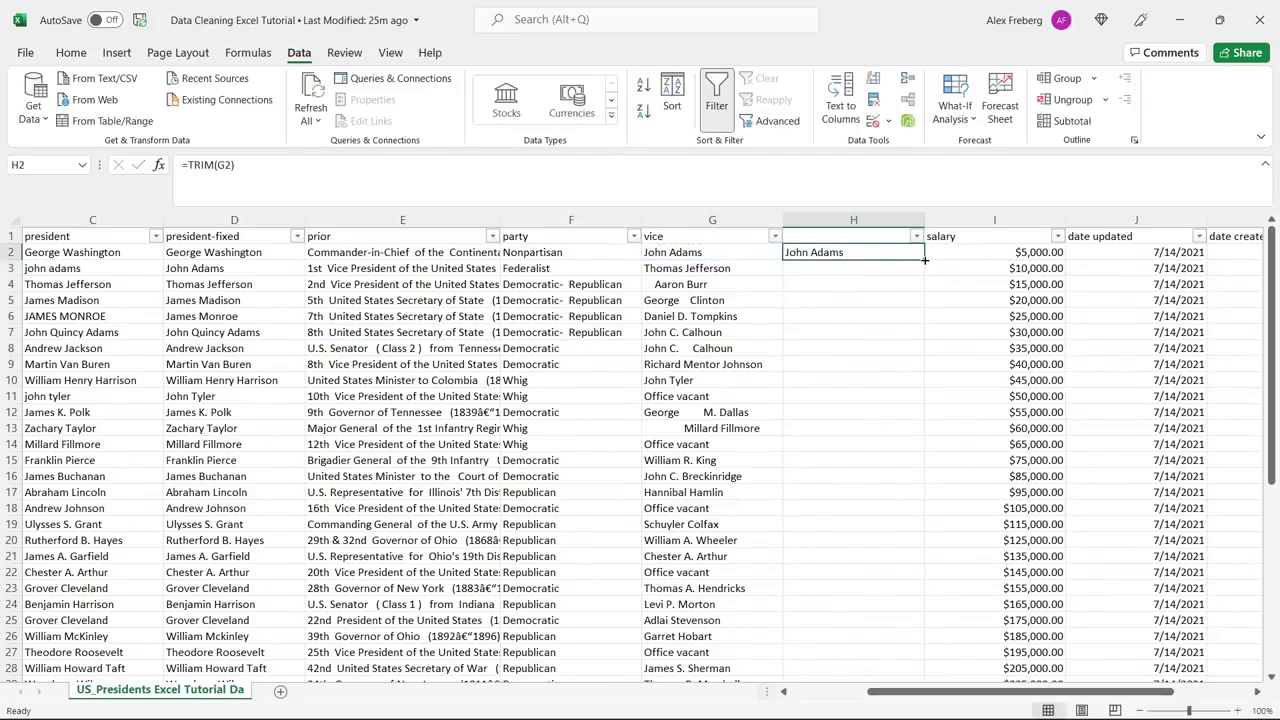
{"action": "double_click", "coordinate": [924, 260]}
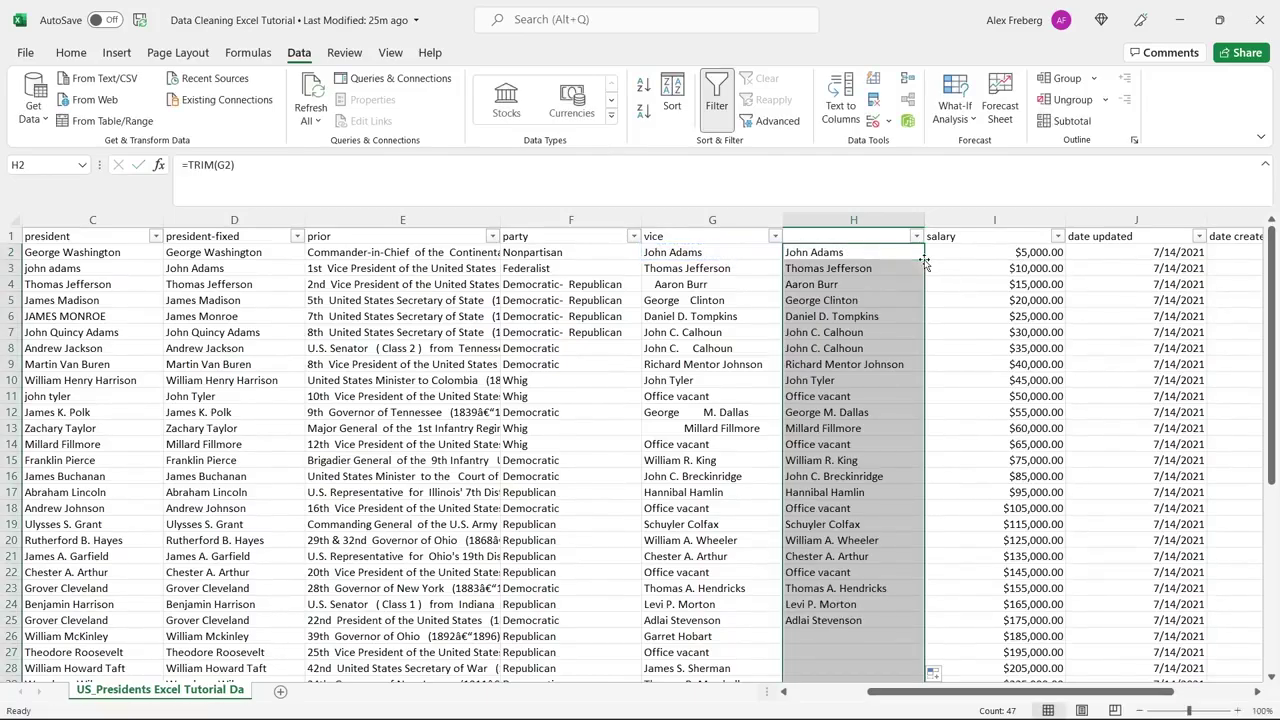
{"action": "left_click", "coordinate": [887, 312]}
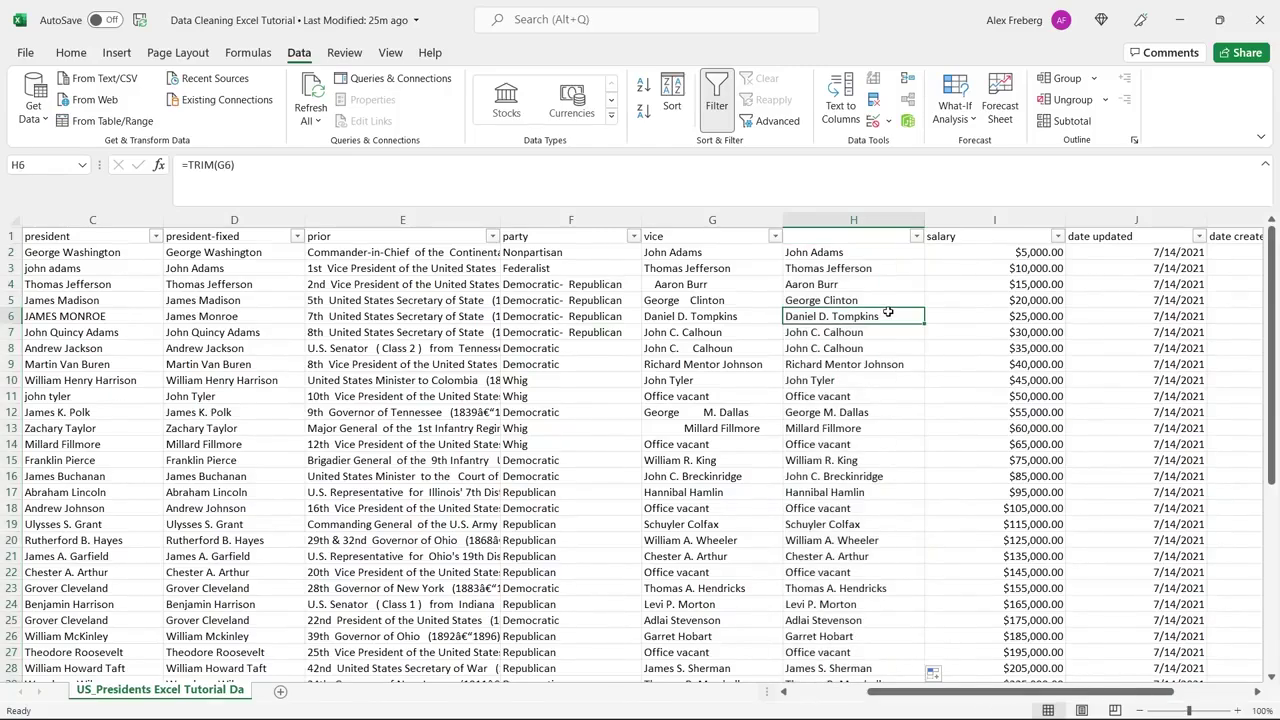
Step: Inspect the extra spaces in original vice names like George Clinton and John C. Calhoun
{"action": "left_click", "coordinate": [689, 302]}
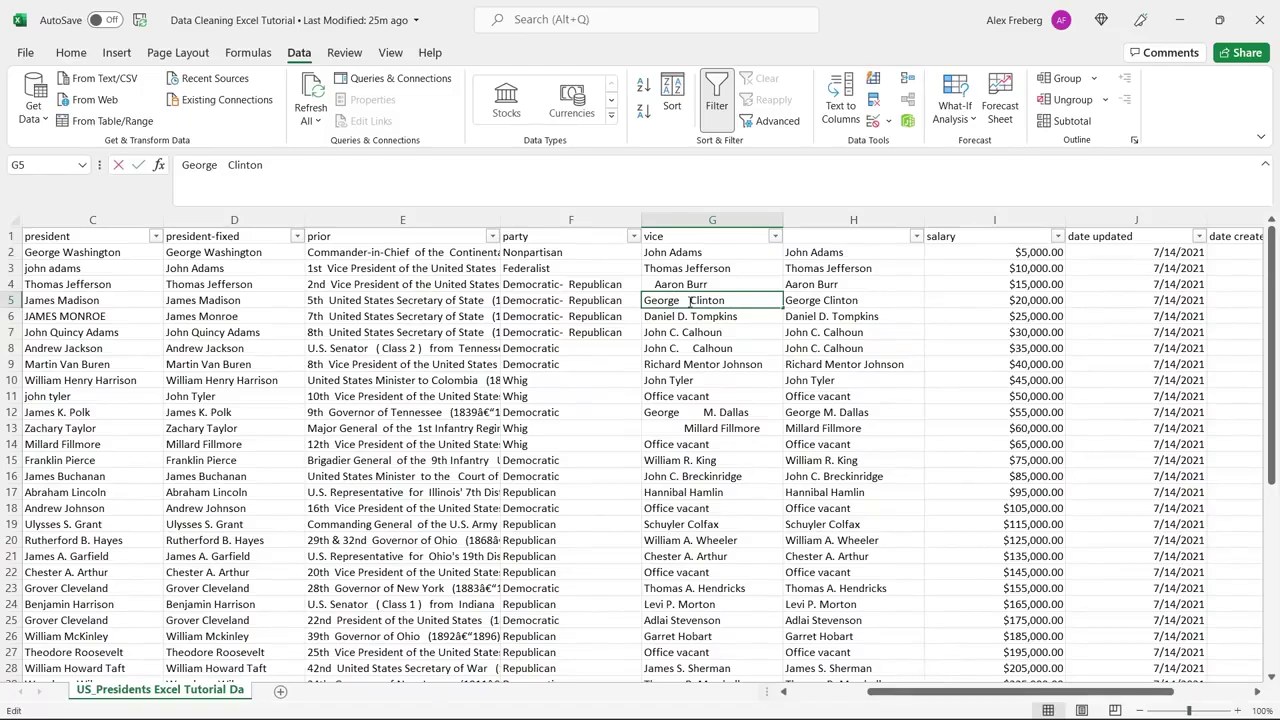
{"action": "left_click", "coordinate": [693, 347]}
{"action": "double_click", "coordinate": [693, 347]}
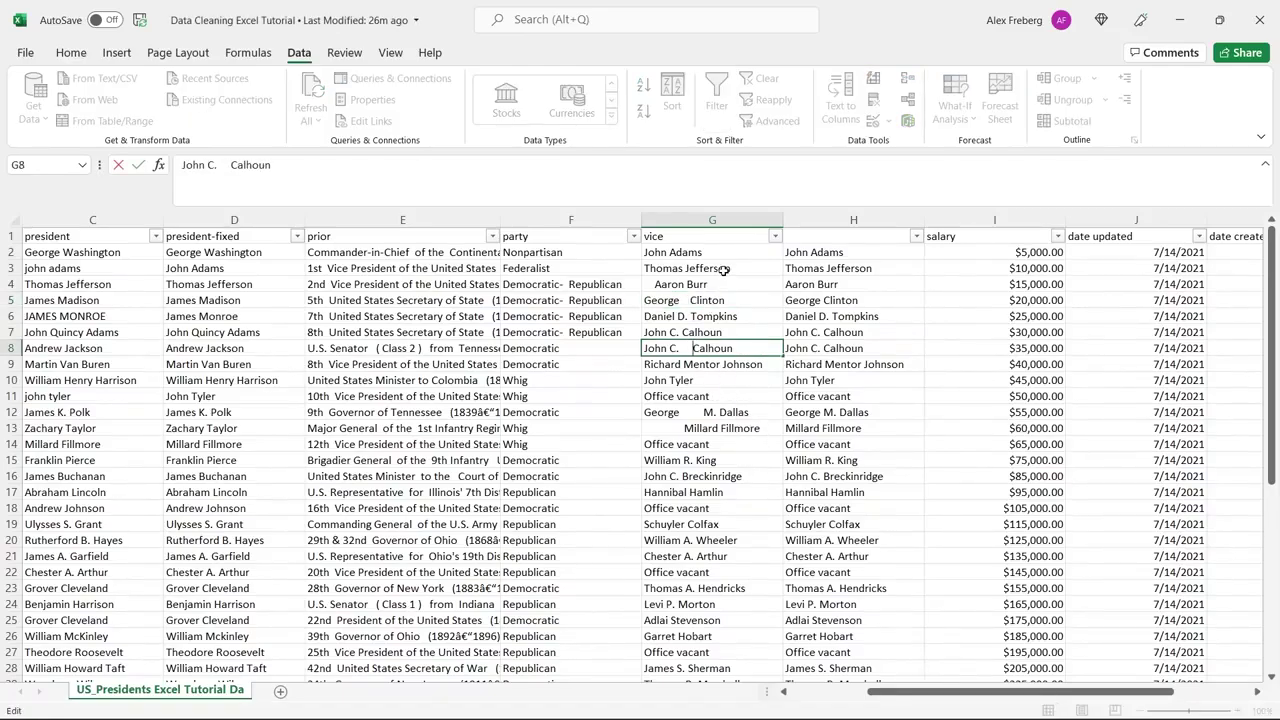
{"action": "left_click", "coordinate": [730, 399]}
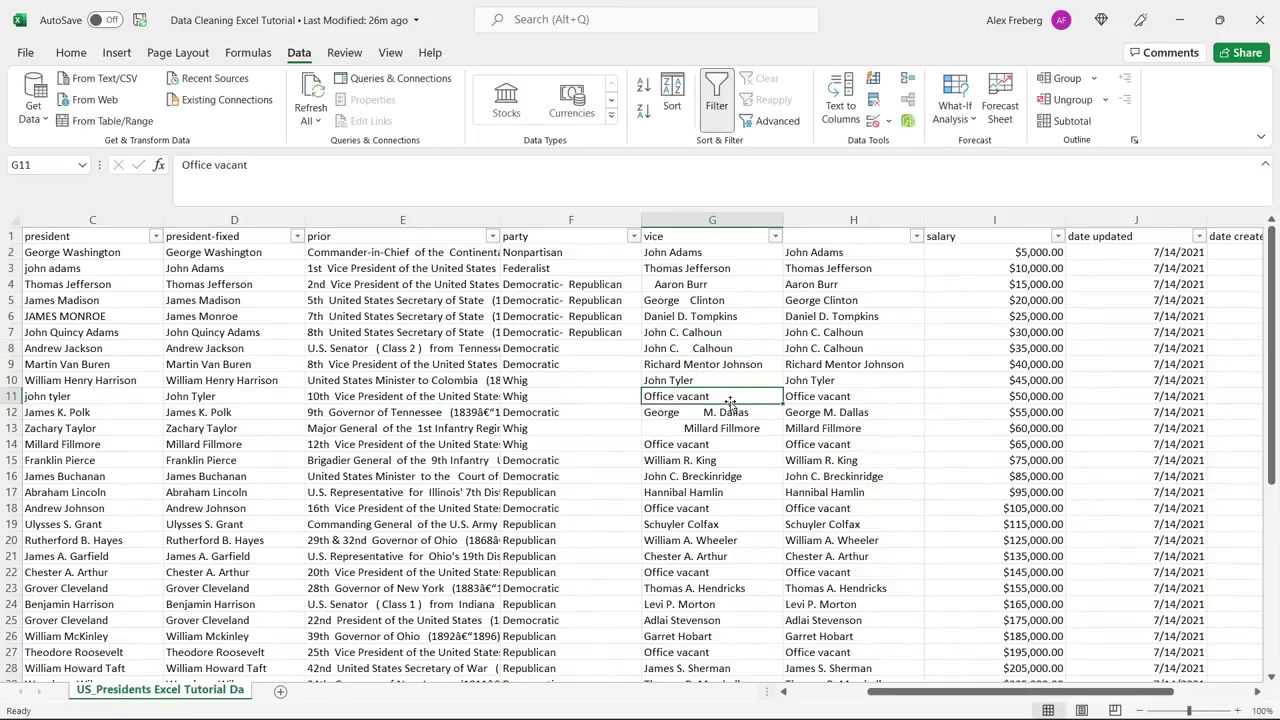
{"action": "left_click", "coordinate": [745, 330]}
{"action": "double_click", "coordinate": [738, 333]}
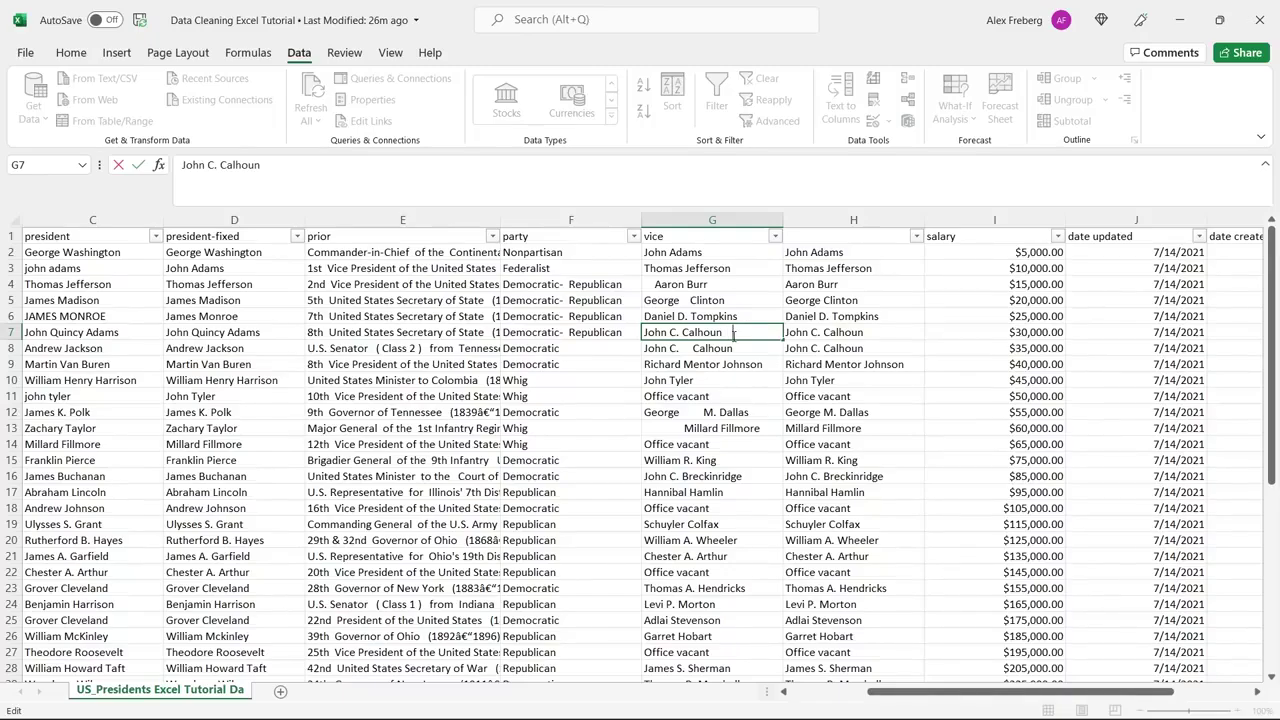
{"action": "left_click", "coordinate": [728, 394]}
{"action": "left_click", "coordinate": [731, 332]}
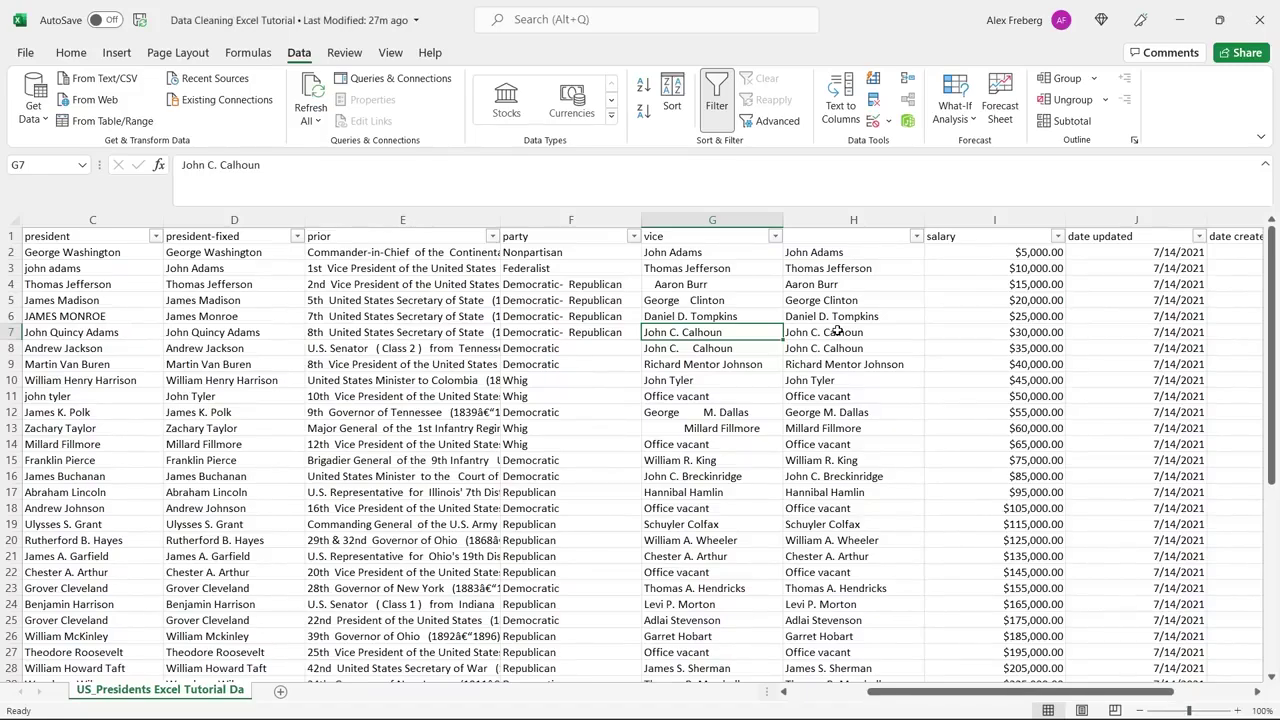
Step: Label column H 'vice-fixed' and scroll right to view columns E to K
{"action": "left_click", "coordinate": [852, 237]}
{"action": "type", "text": "vice-fixed"}
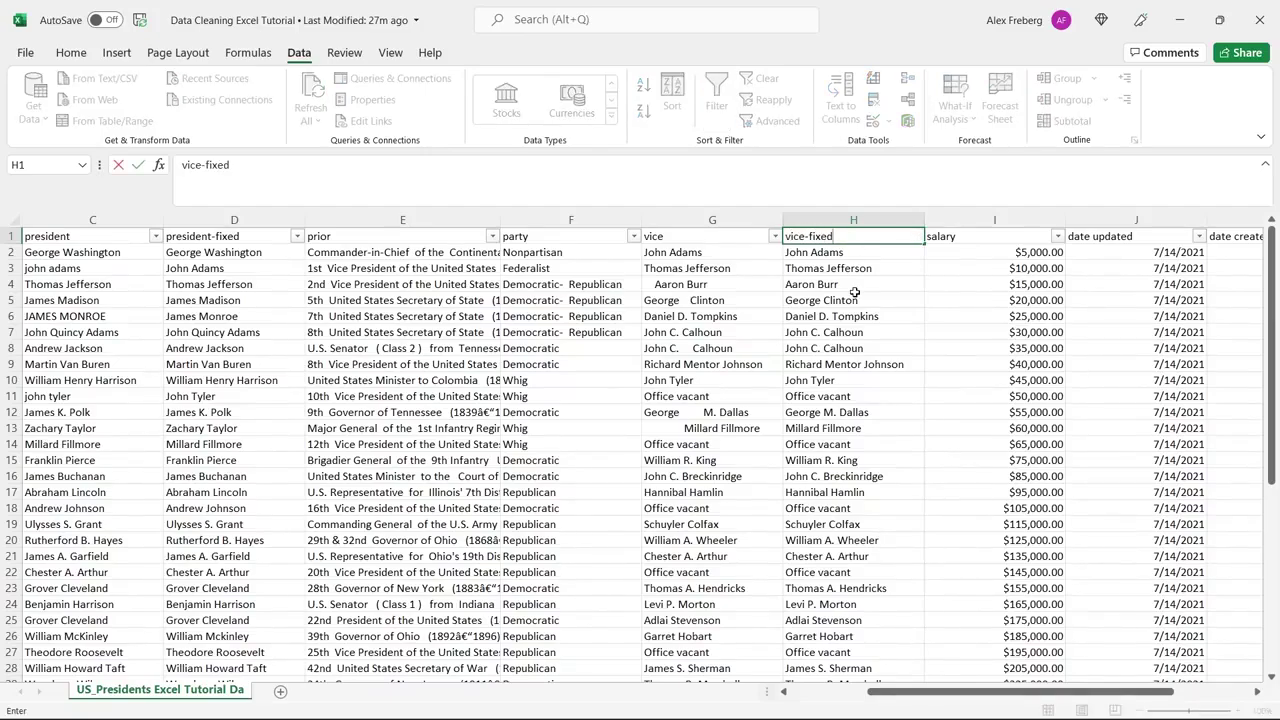
{"action": "left_click", "coordinate": [852, 296]}
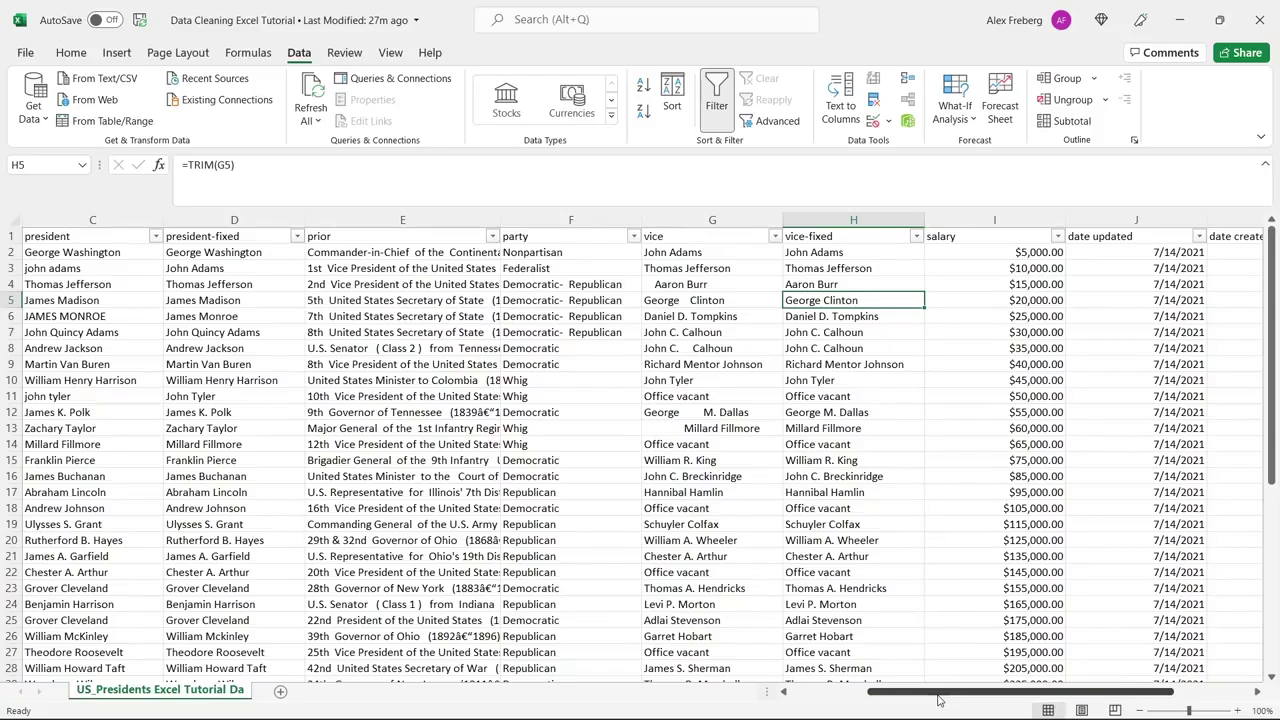
{"action": "left_click_drag", "start_coordinate": [938, 694], "coordinate": [1030, 676]}
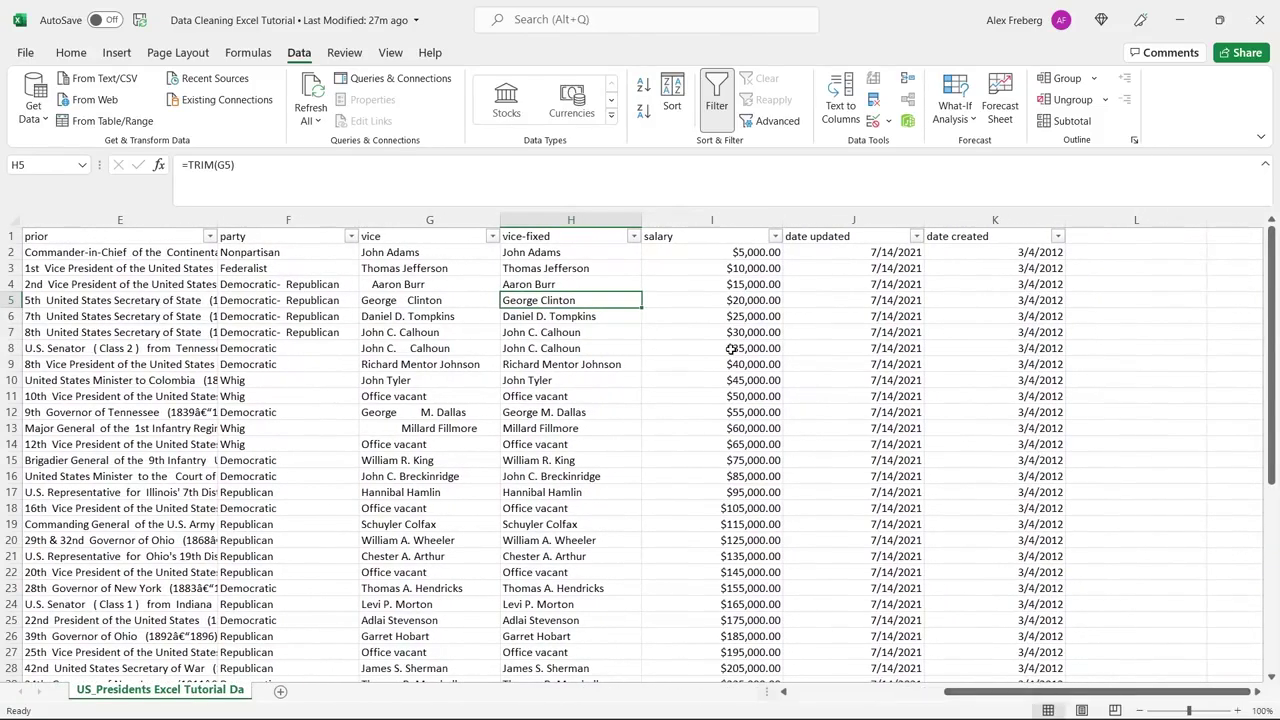
{"action": "left_click", "coordinate": [1114, 270]}
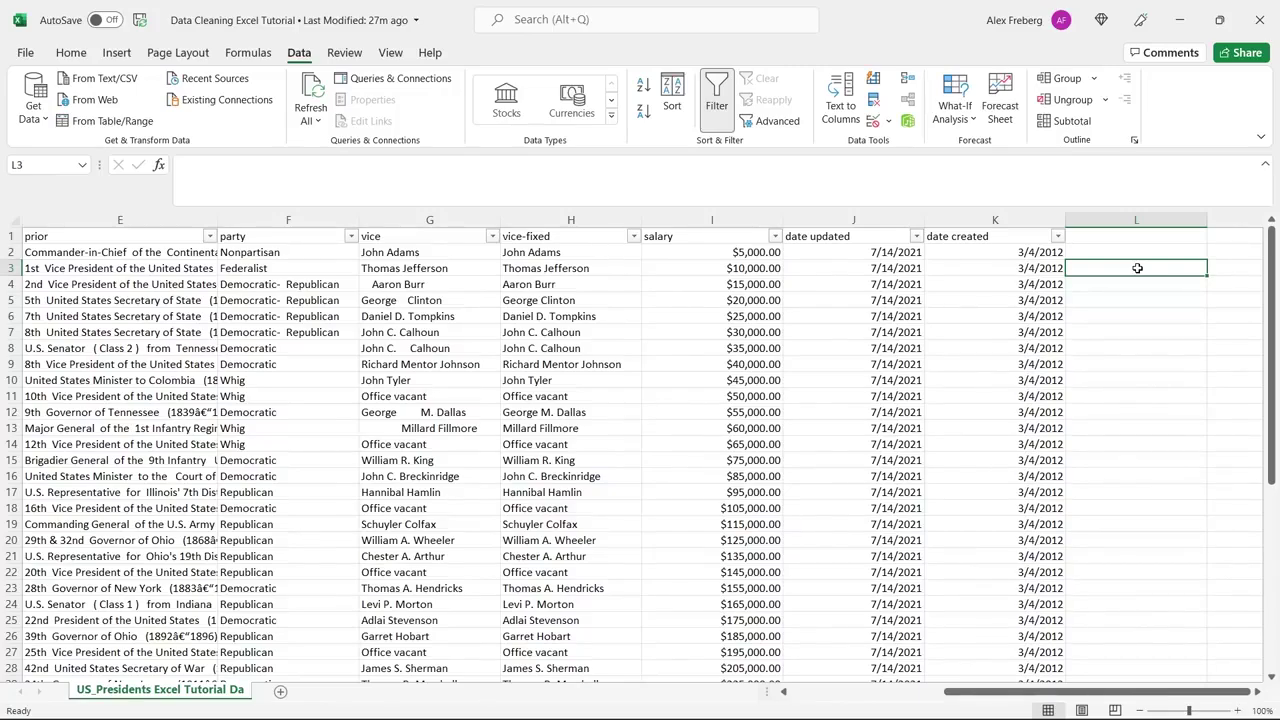
Step: Format the salary column as Number with zero decimal places
{"action": "left_click", "coordinate": [729, 220]}
{"action": "left_click", "coordinate": [71, 52]}
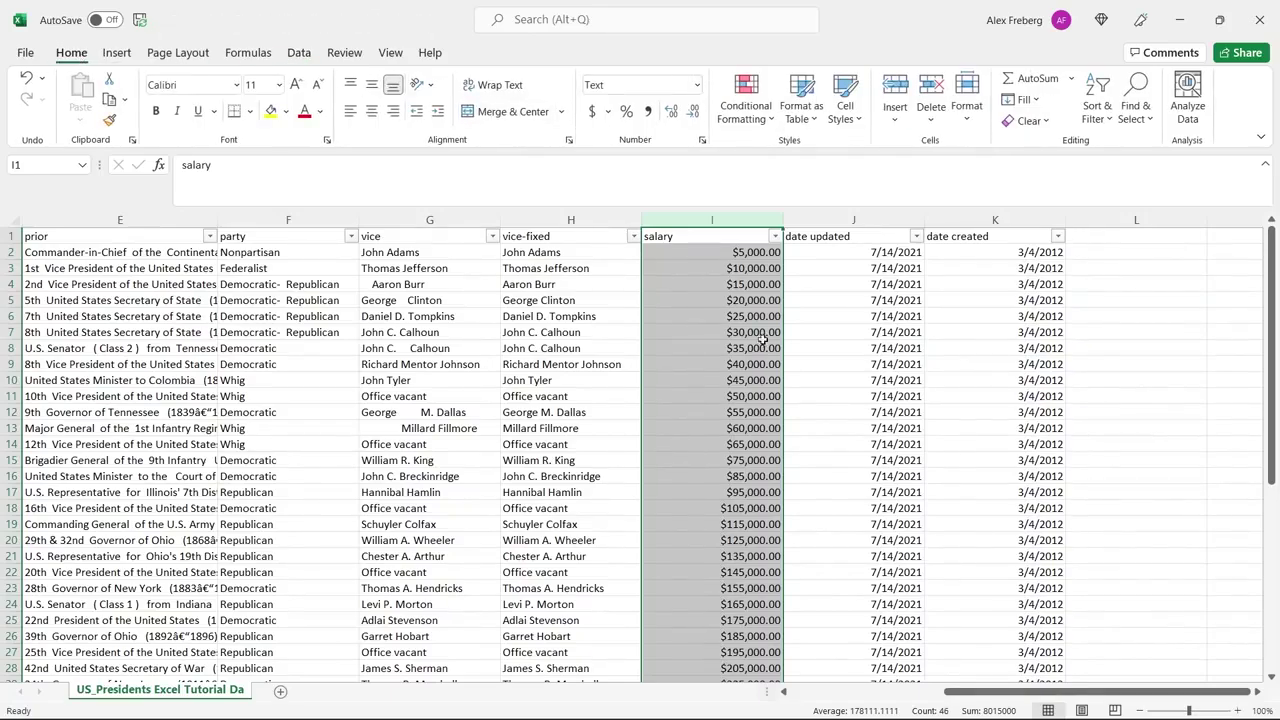
{"action": "left_click", "coordinate": [722, 267]}
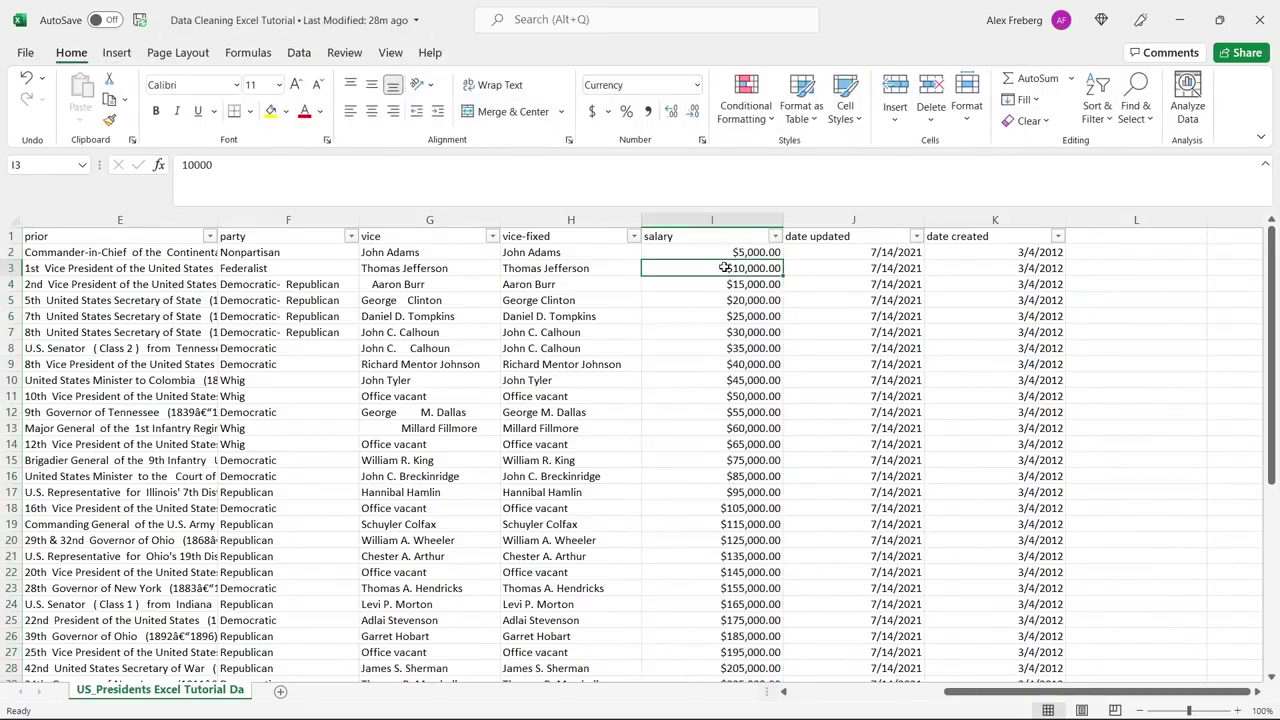
{"action": "left_click", "coordinate": [724, 220]}
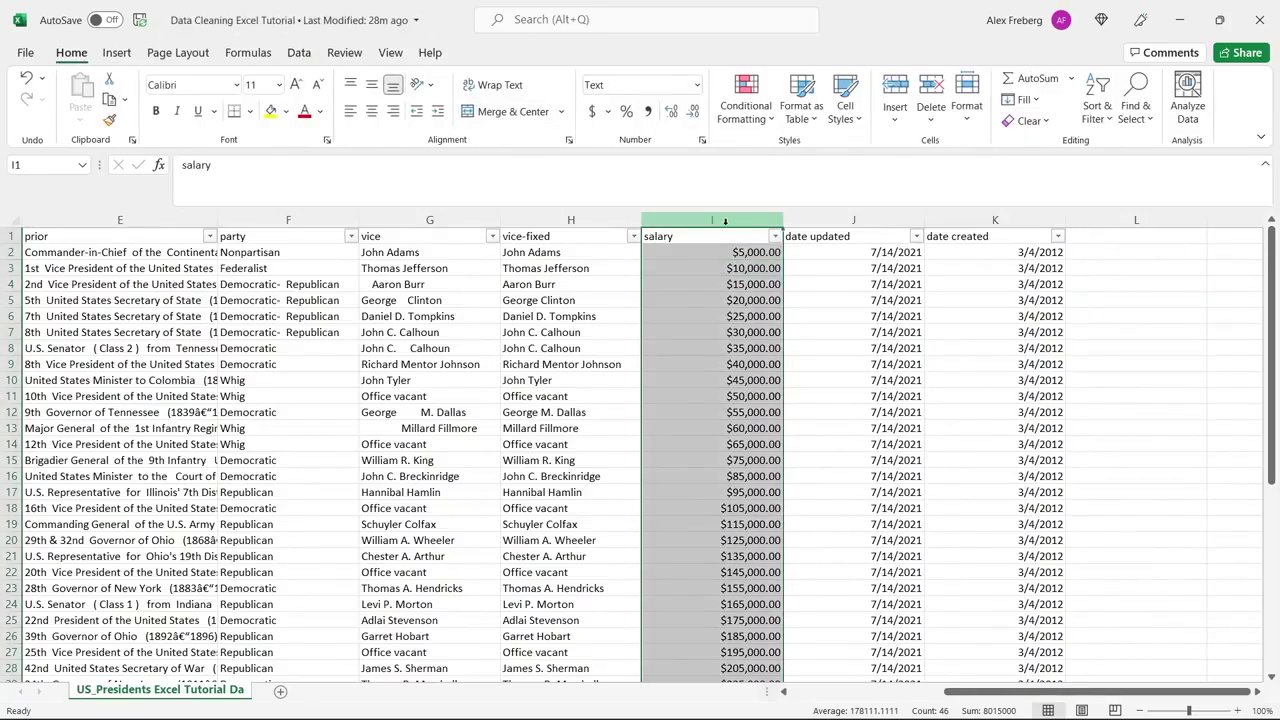
{"action": "left_click", "coordinate": [697, 85]}
{"action": "left_click", "coordinate": [686, 153]}
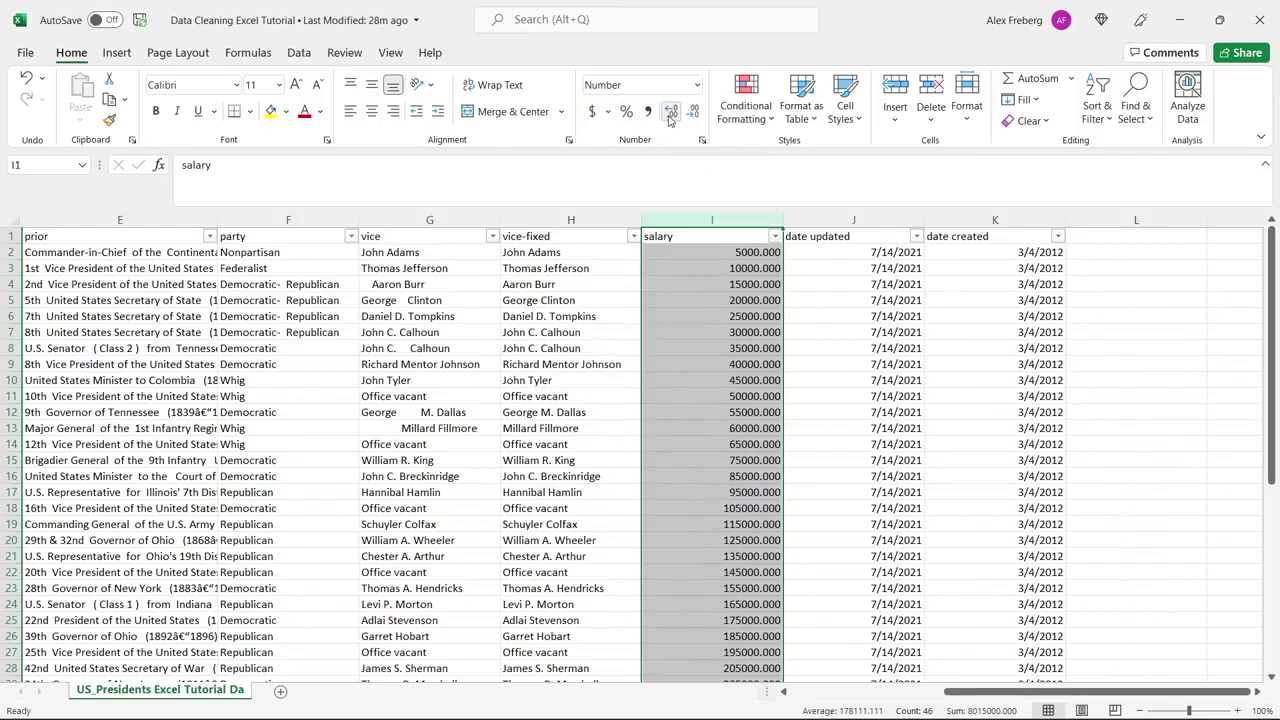
{"action": "left_click", "coordinate": [693, 112]}
{"action": "left_click", "coordinate": [693, 112]}
{"action": "left_click", "coordinate": [693, 112]}
{"action": "left_click", "coordinate": [1115, 283]}
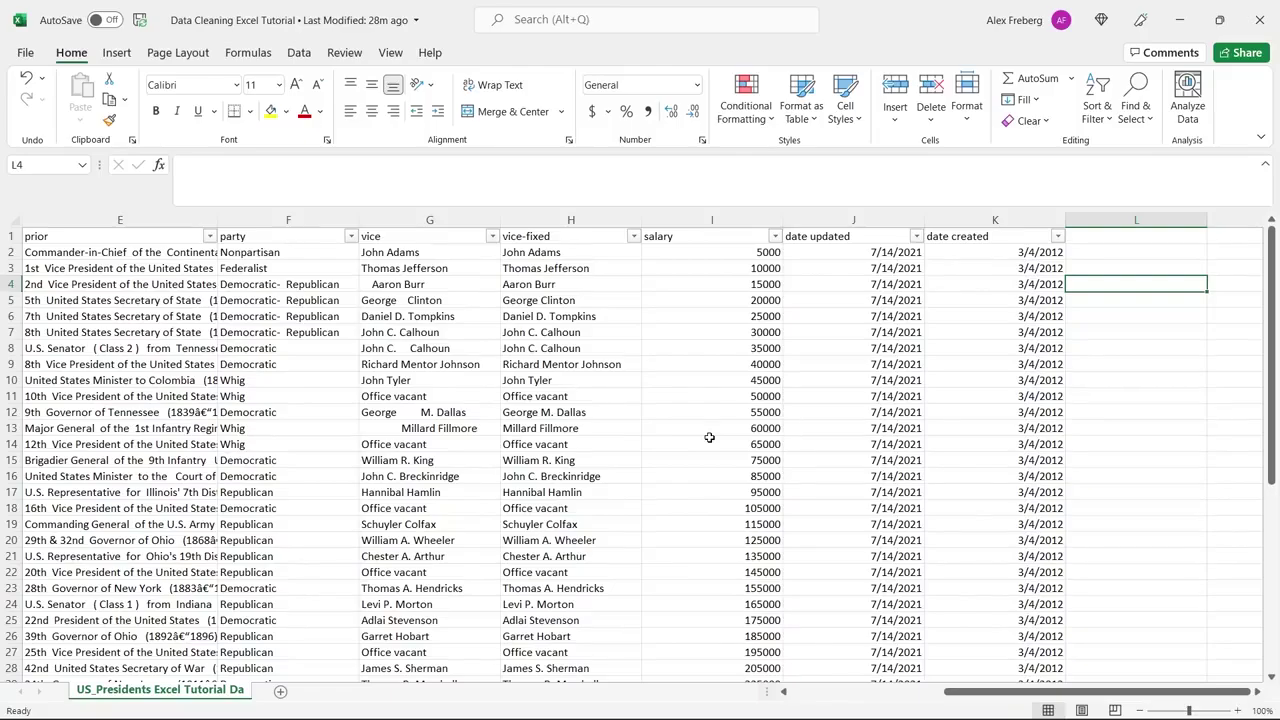
{"action": "scroll", "coordinate": [709, 437], "scroll_direction": "down", "scroll_amount": 6}
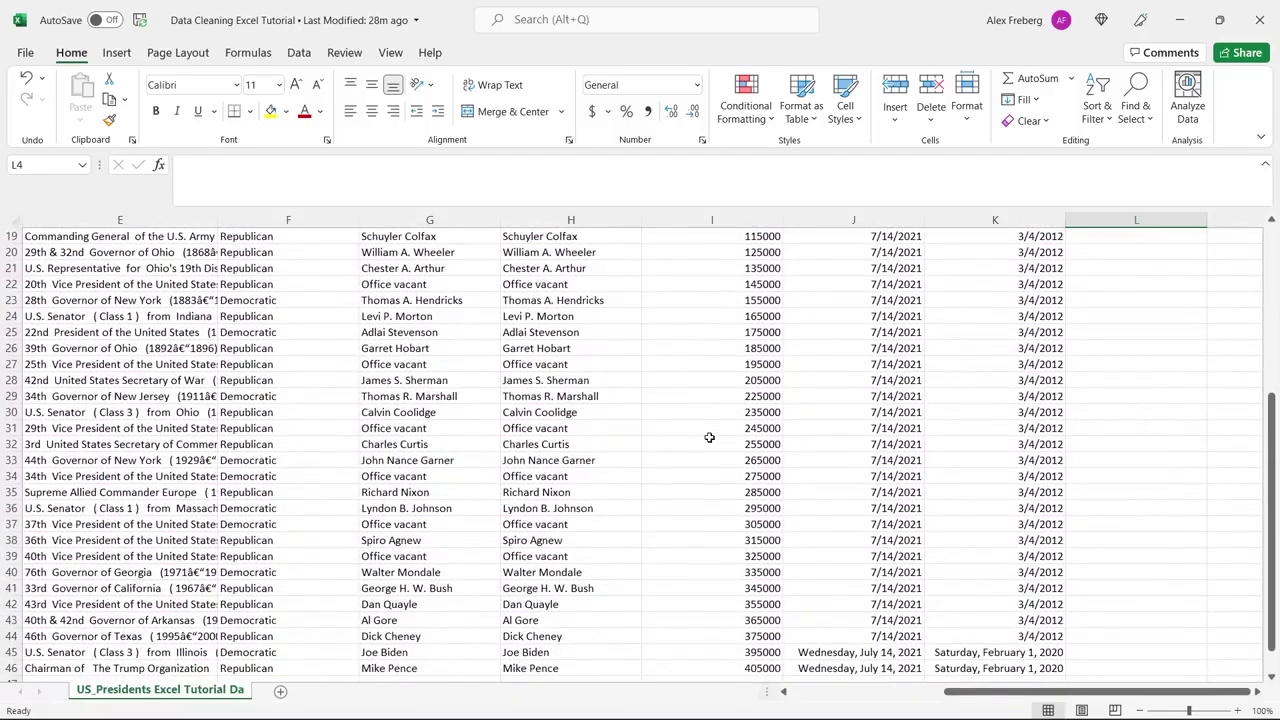
{"action": "scroll", "coordinate": [709, 437], "scroll_direction": "up", "scroll_amount": 6}
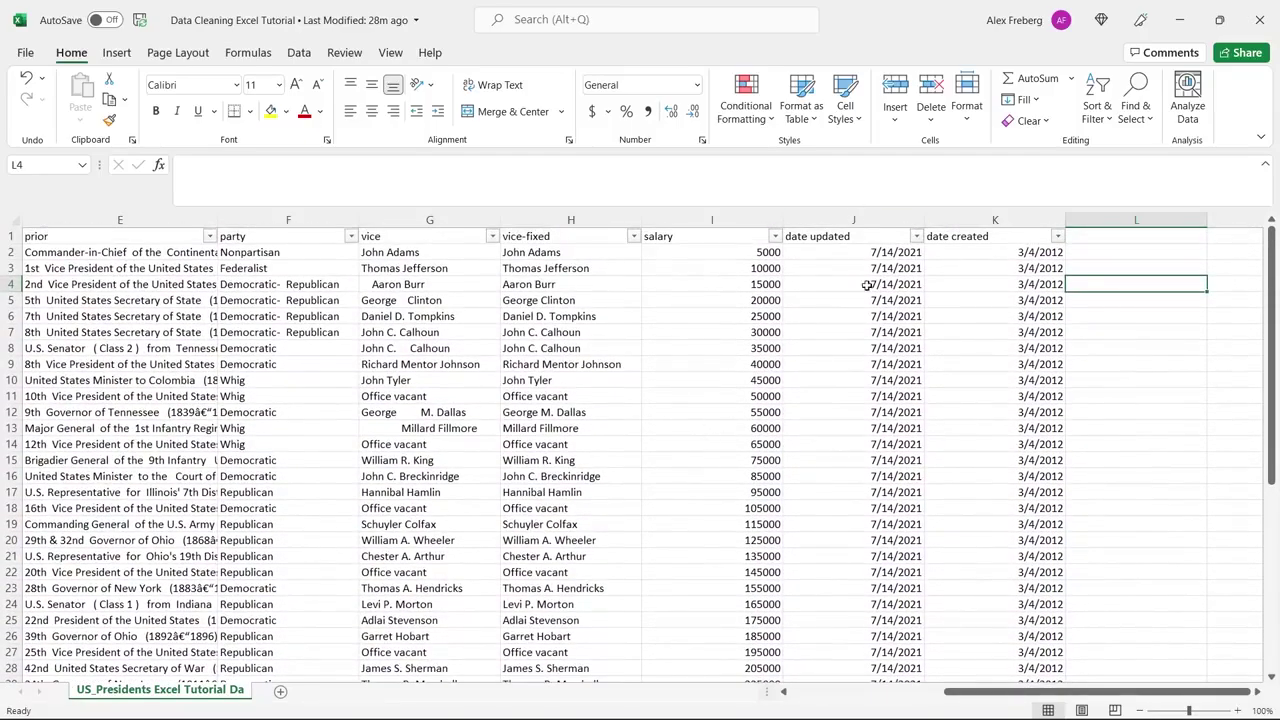
{"action": "left_click_drag", "start_coordinate": [1002, 697], "coordinate": [1058, 694]}
{"action": "left_click", "coordinate": [1260, 691]}
{"action": "left_click", "coordinate": [1260, 691]}
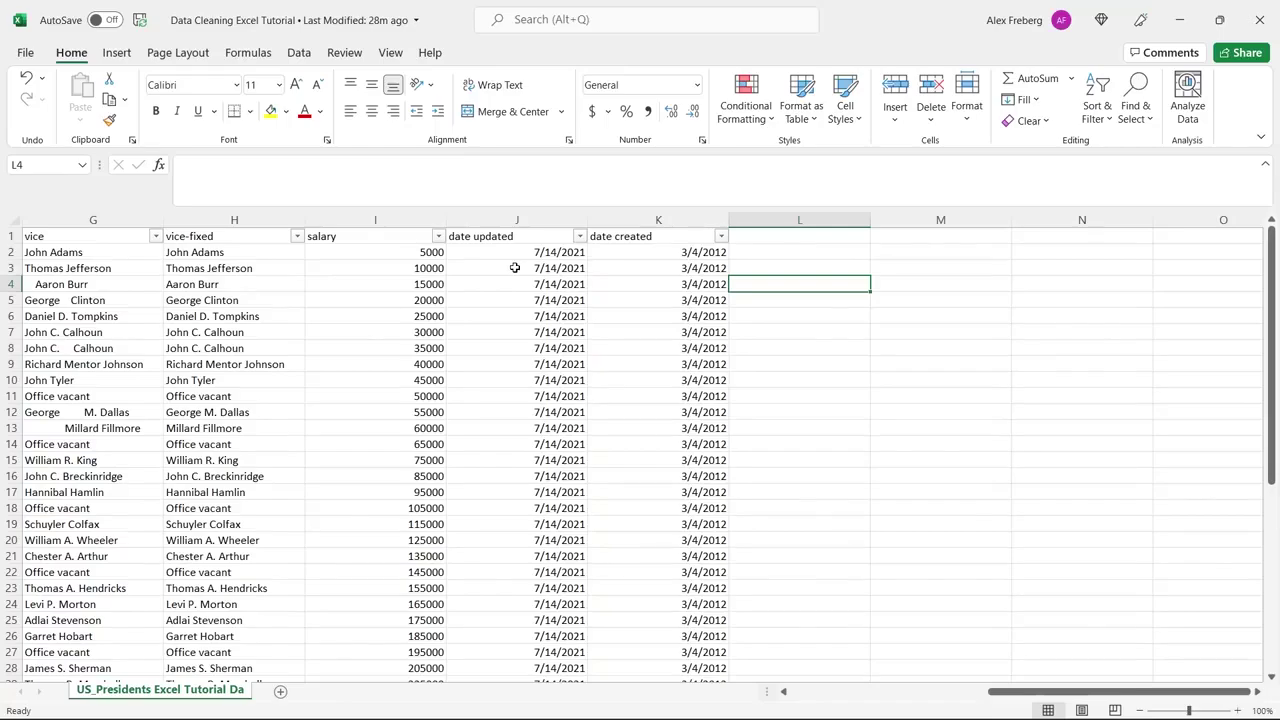
{"action": "left_click", "coordinate": [515, 268]}
{"action": "scroll", "coordinate": [520, 436], "scroll_direction": "down", "scroll_amount": 9}
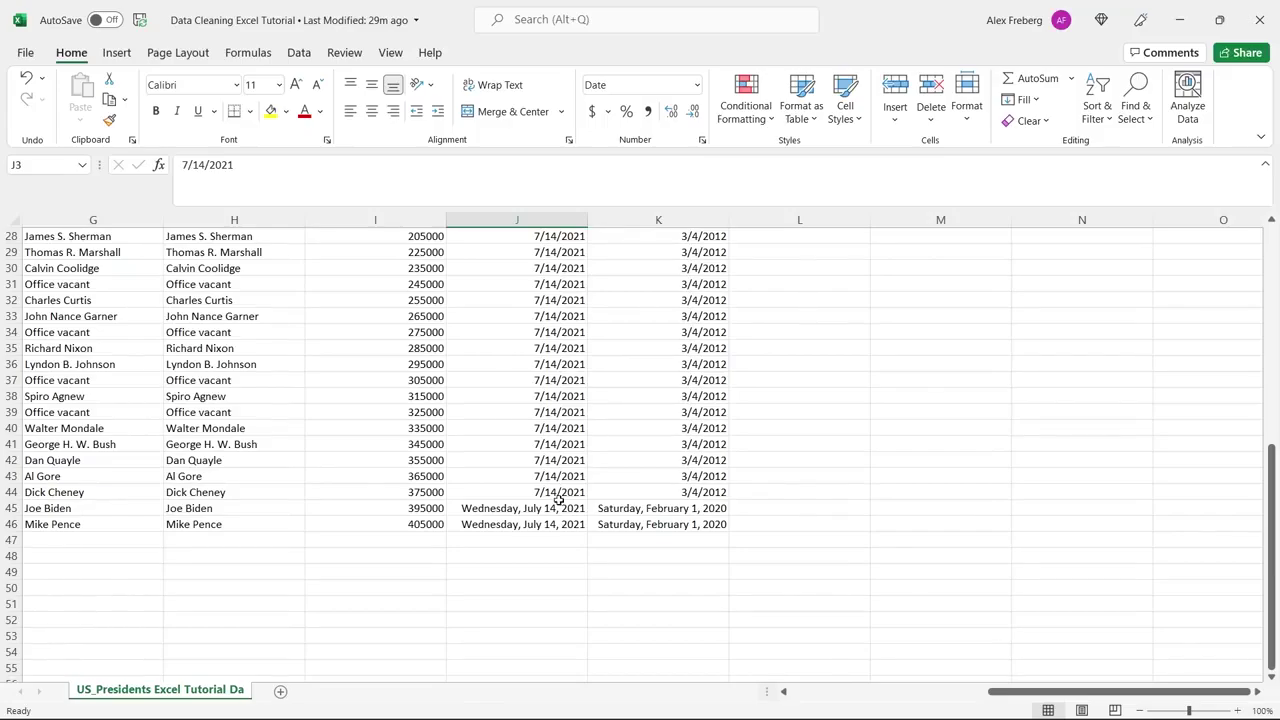
{"action": "left_click", "coordinate": [557, 507]}
{"action": "left_click", "coordinate": [556, 473]}
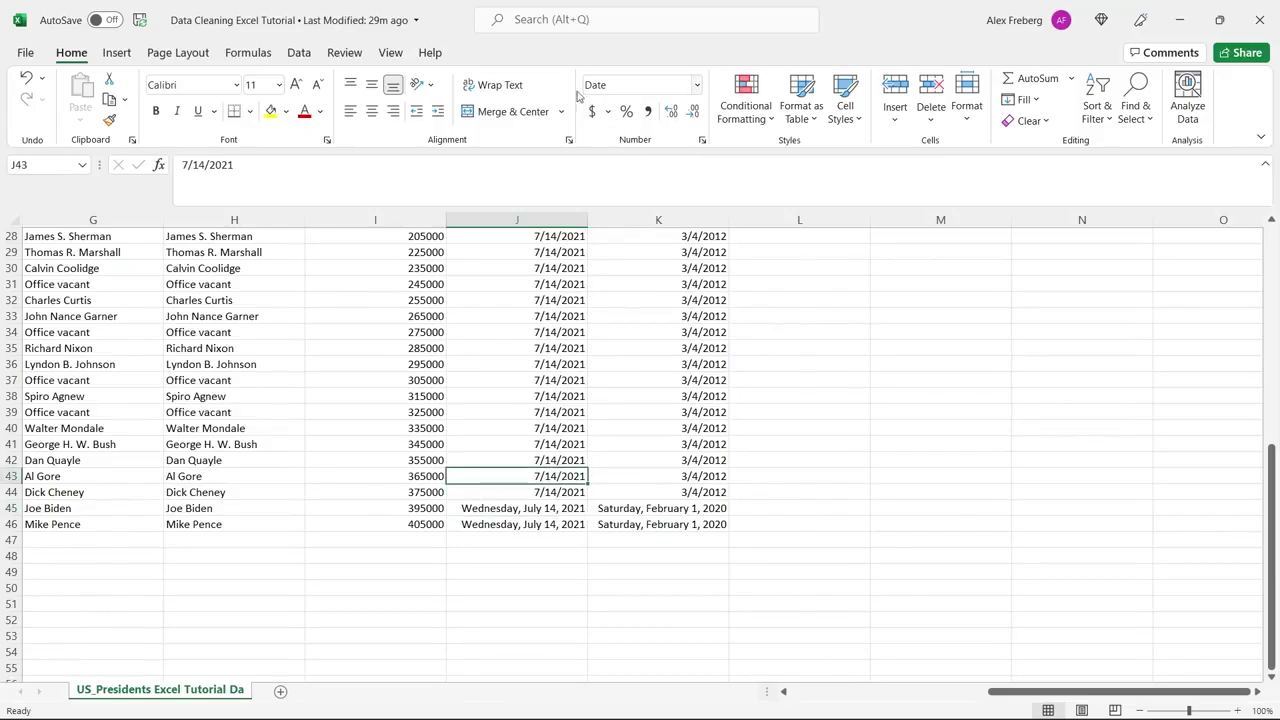
{"action": "left_click", "coordinate": [548, 509]}
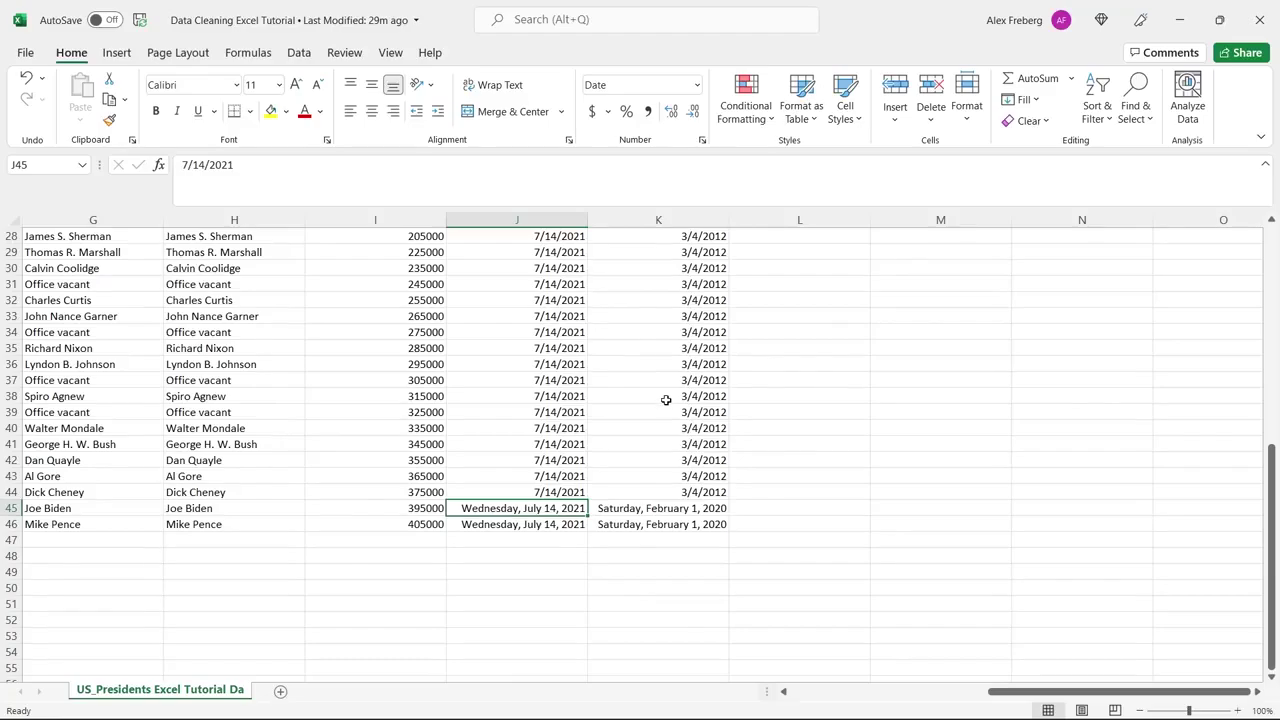
{"action": "left_click", "coordinate": [635, 491]}
{"action": "scroll", "coordinate": [635, 490], "scroll_direction": "up", "scroll_amount": 9}
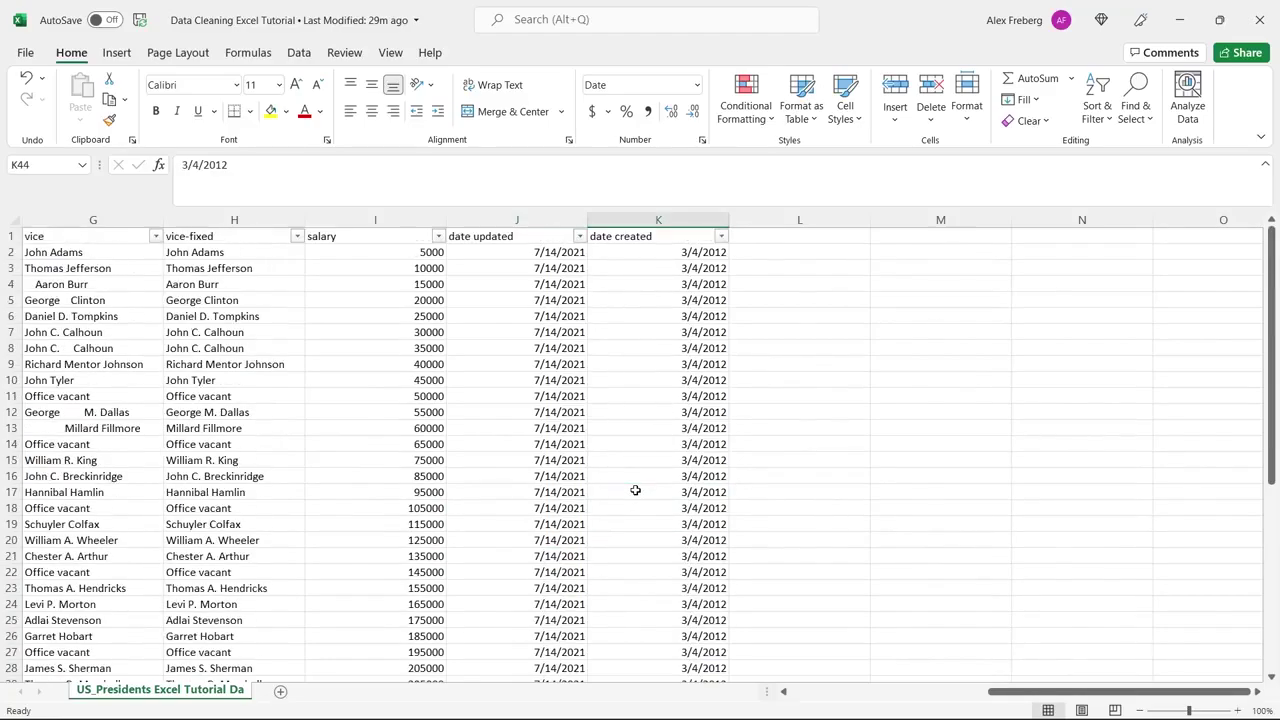
{"action": "left_click", "coordinate": [579, 236]}
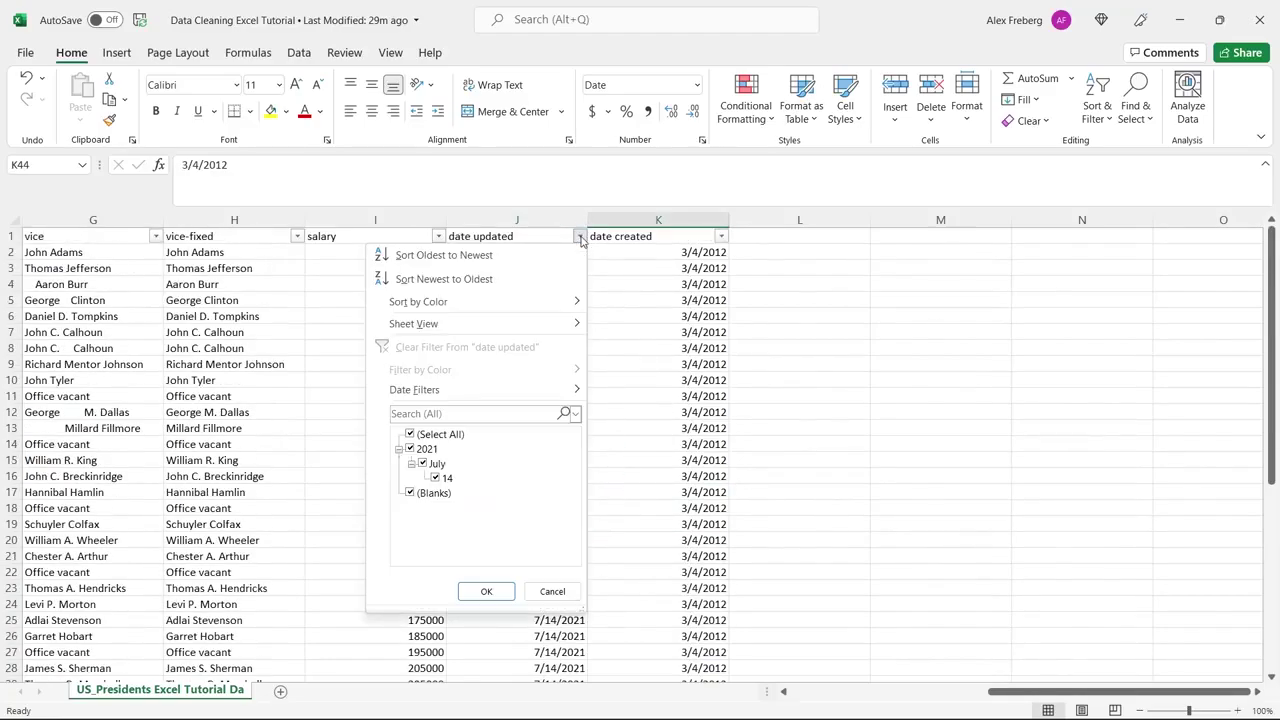
{"action": "left_click", "coordinate": [411, 463]}
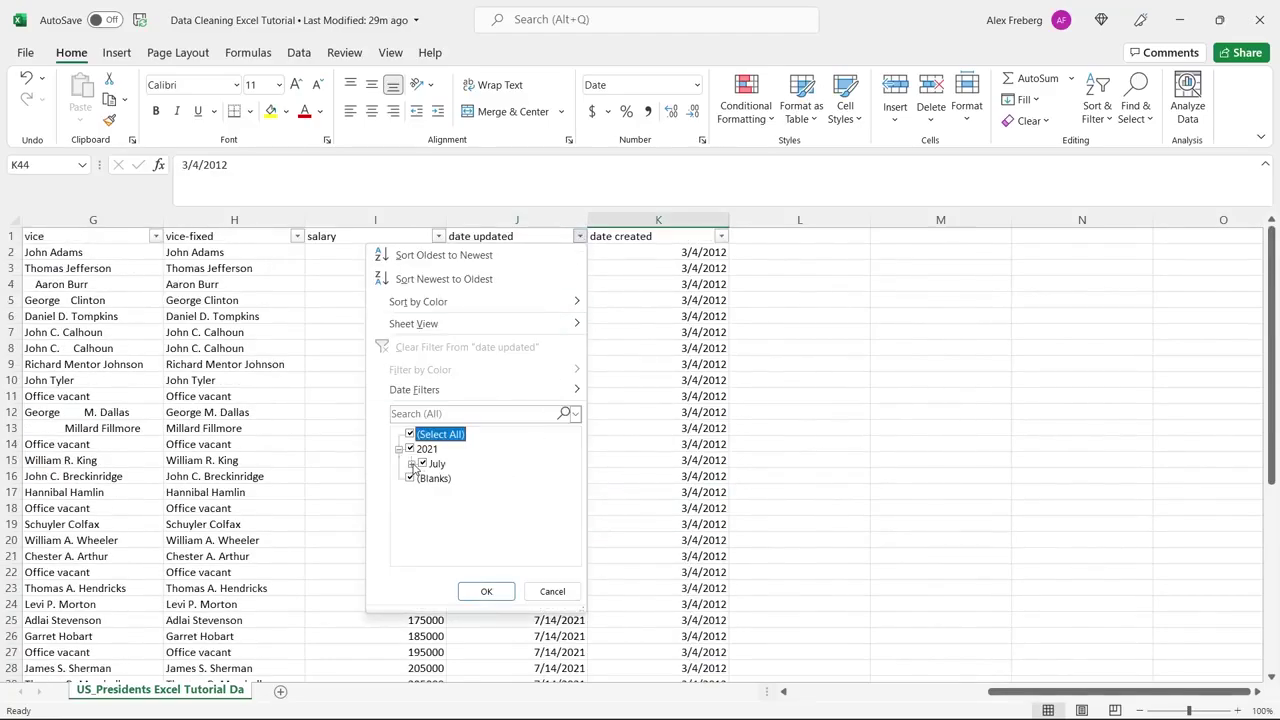
{"action": "left_click", "coordinate": [398, 450]}
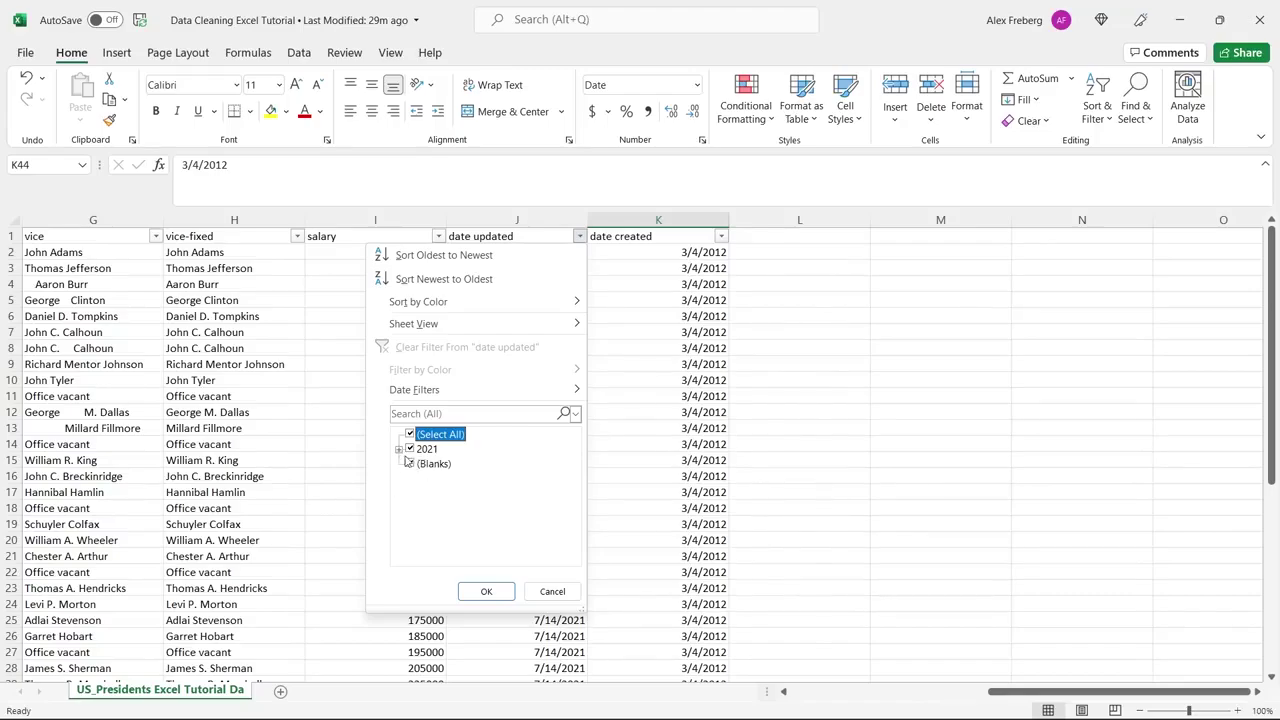
{"action": "left_click", "coordinate": [814, 408]}
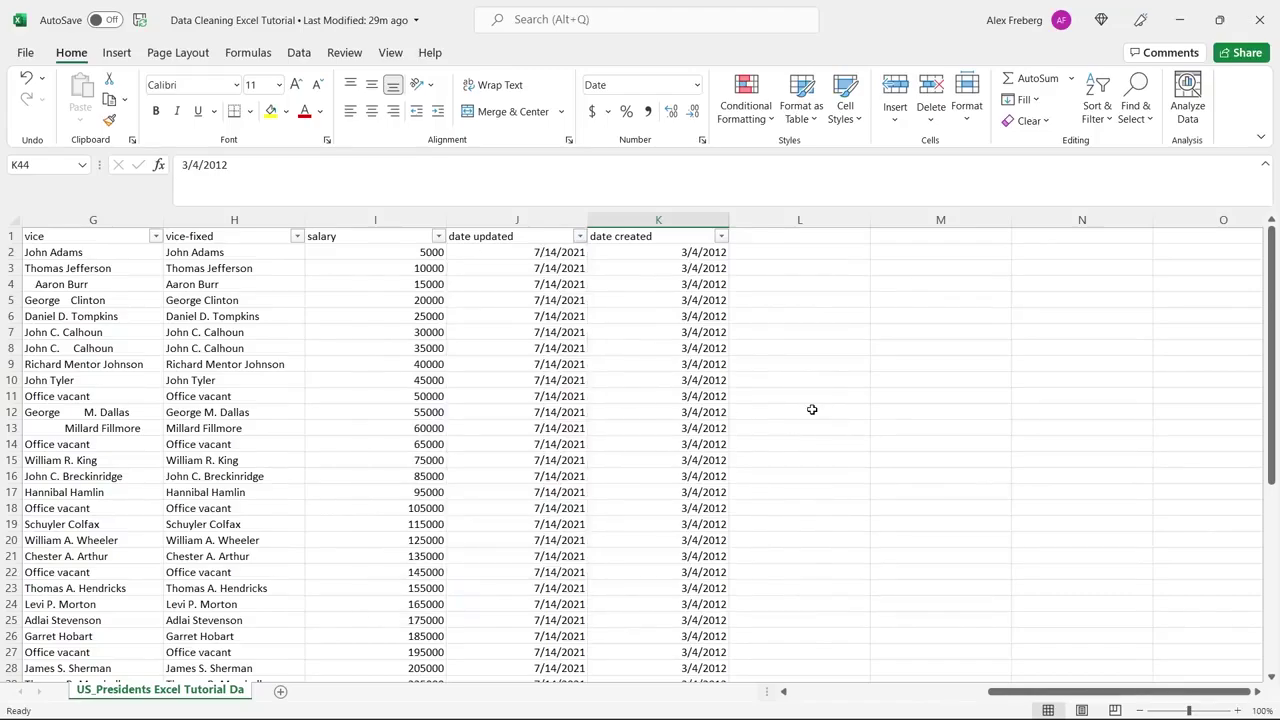
{"action": "scroll", "coordinate": [799, 396], "scroll_direction": "down", "scroll_amount": 9}
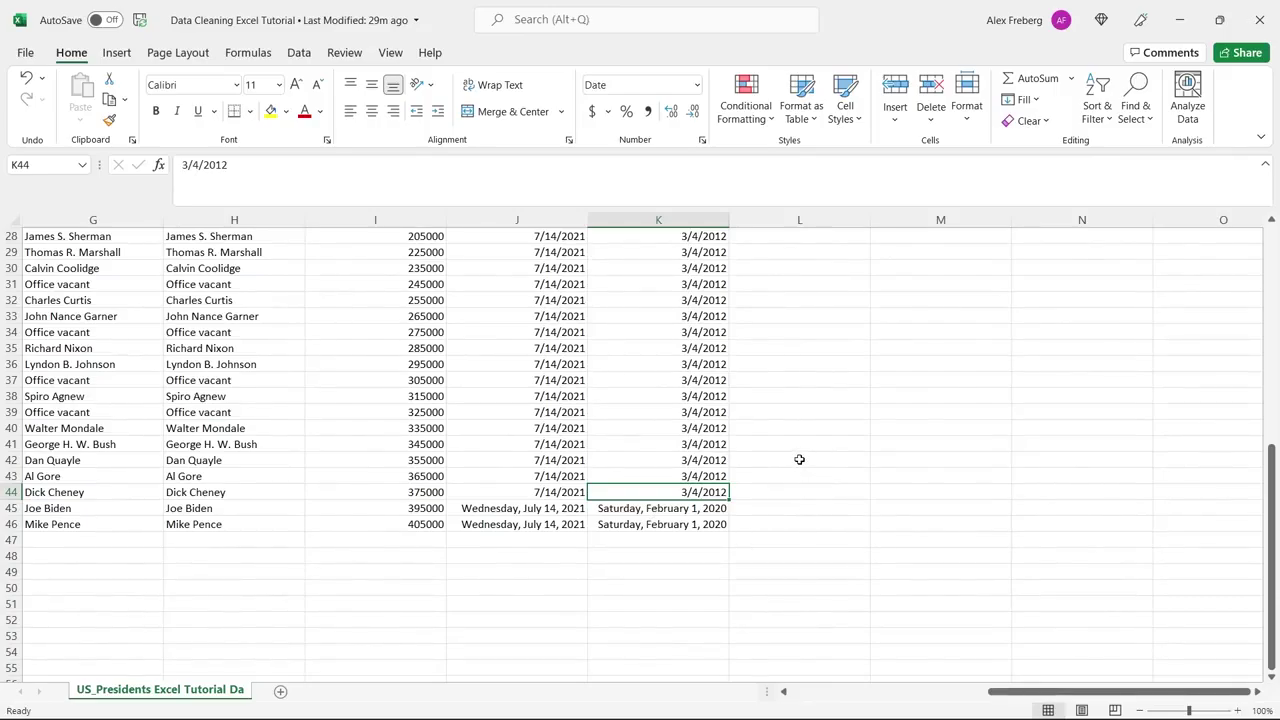
{"action": "left_click", "coordinate": [667, 510]}
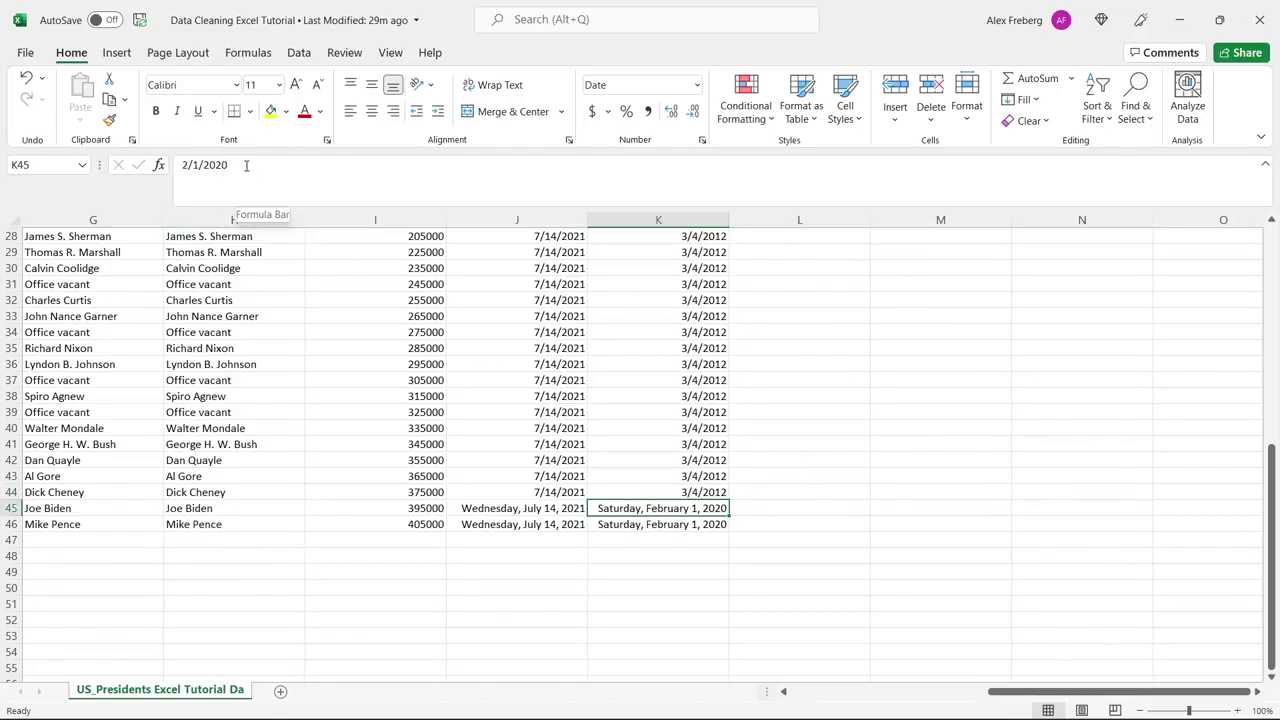
{"action": "left_click", "coordinate": [688, 492]}
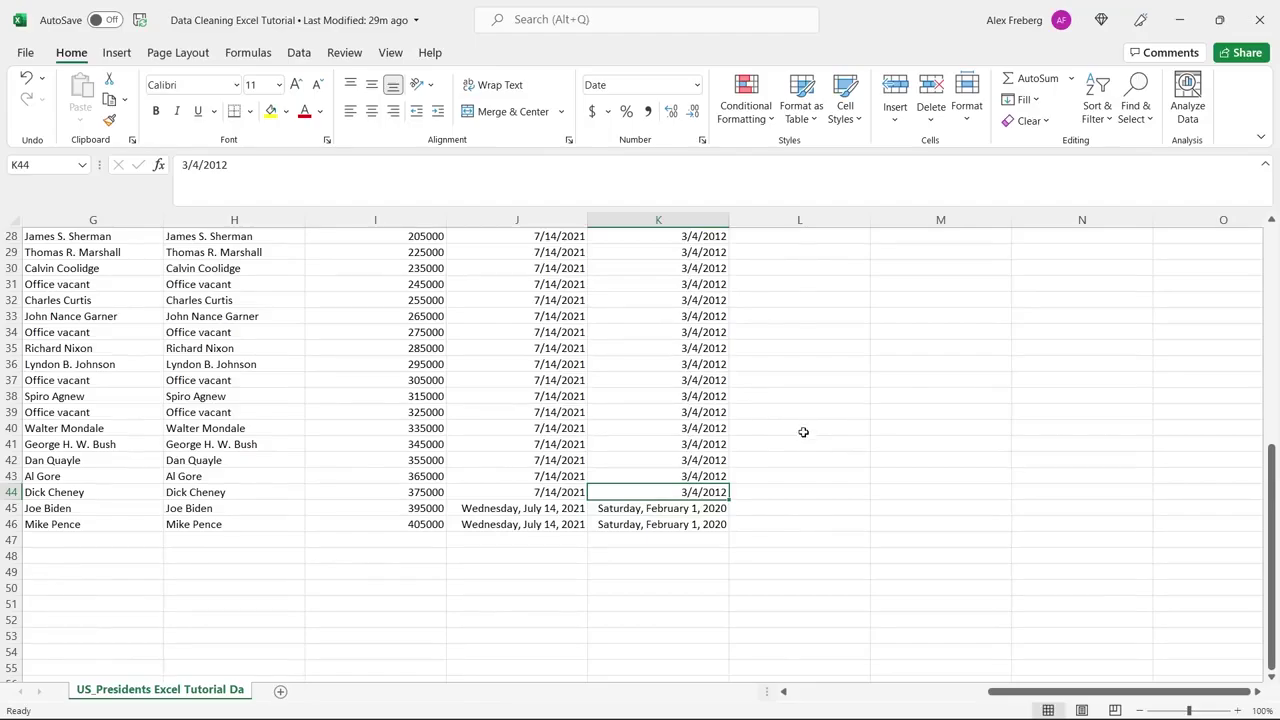
{"action": "scroll", "coordinate": [800, 425], "scroll_direction": "up", "scroll_amount": 9}
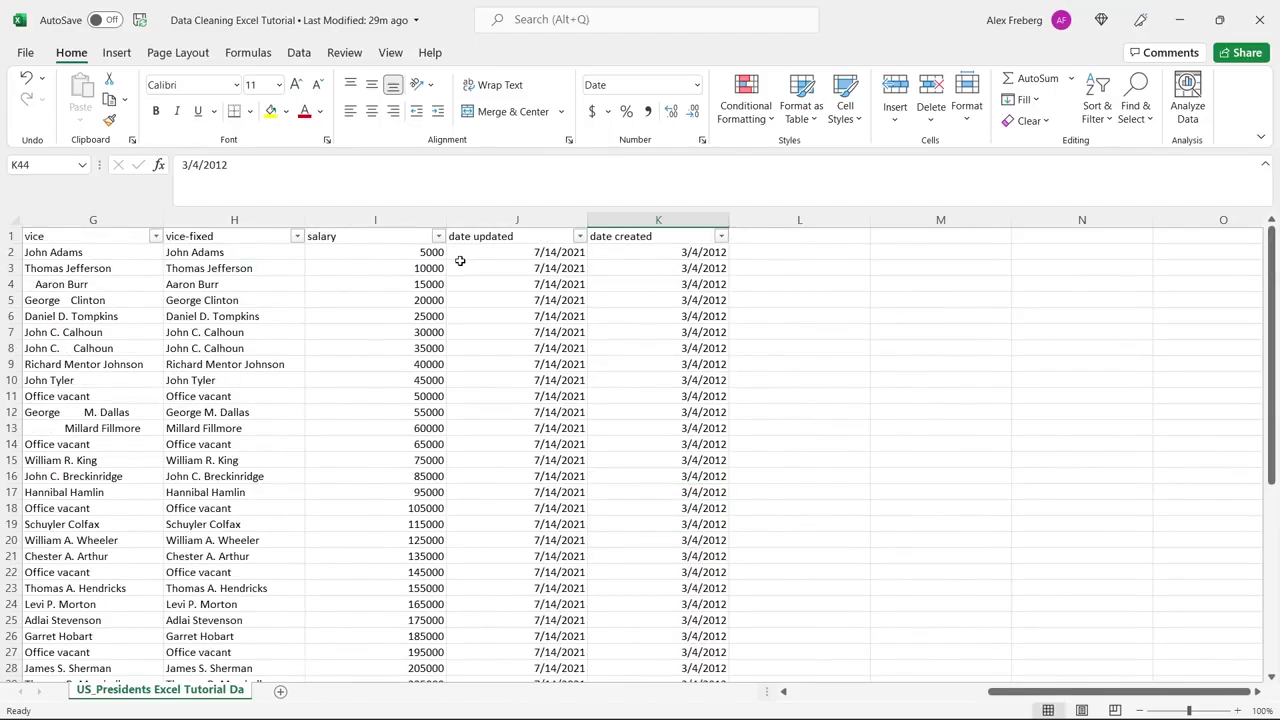
{"action": "scroll", "coordinate": [154, 276], "scroll_direction": "left", "scroll_amount": 3}
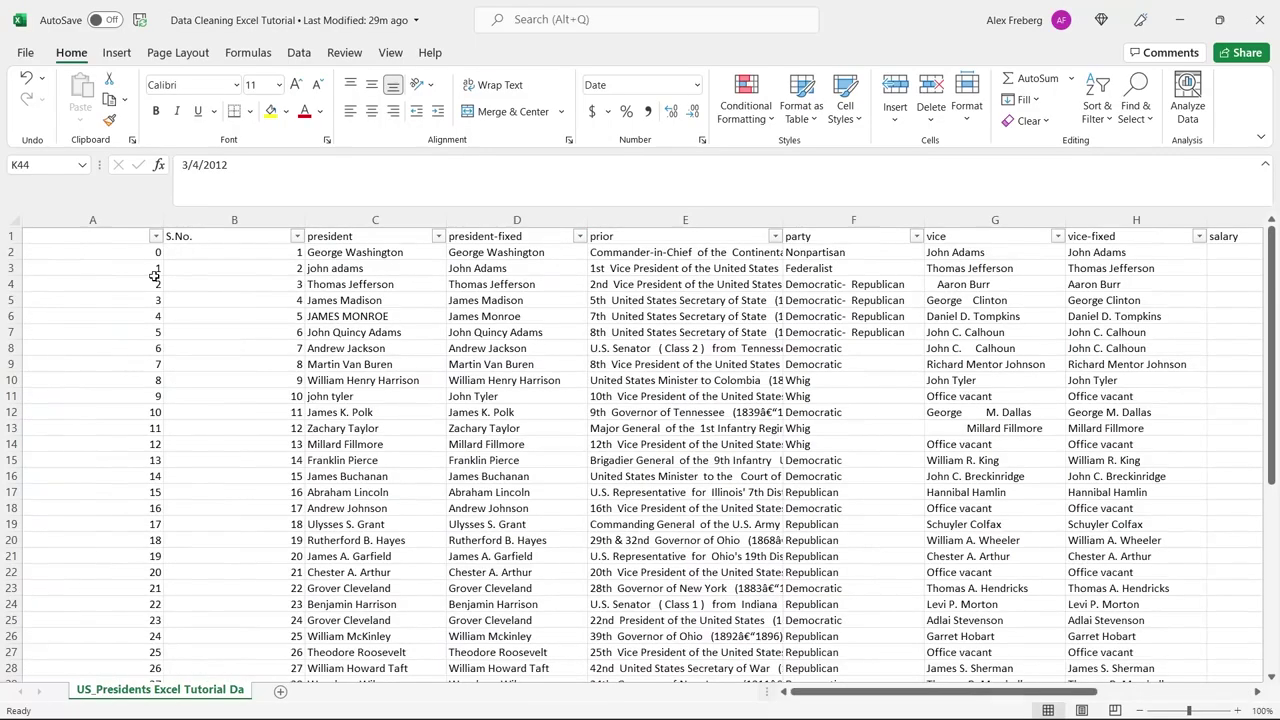
{"action": "left_click", "coordinate": [906, 241]}
{"action": "left_click", "coordinate": [916, 237]}
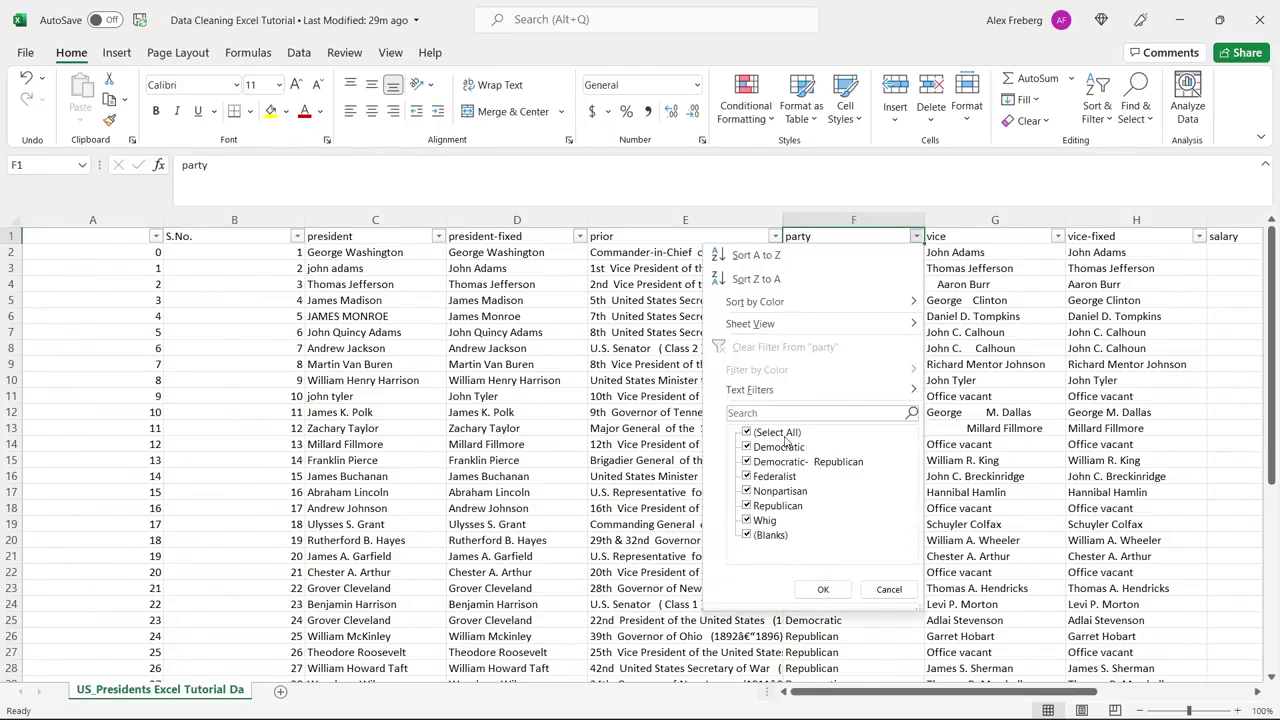
{"action": "left_click", "coordinate": [886, 589]}
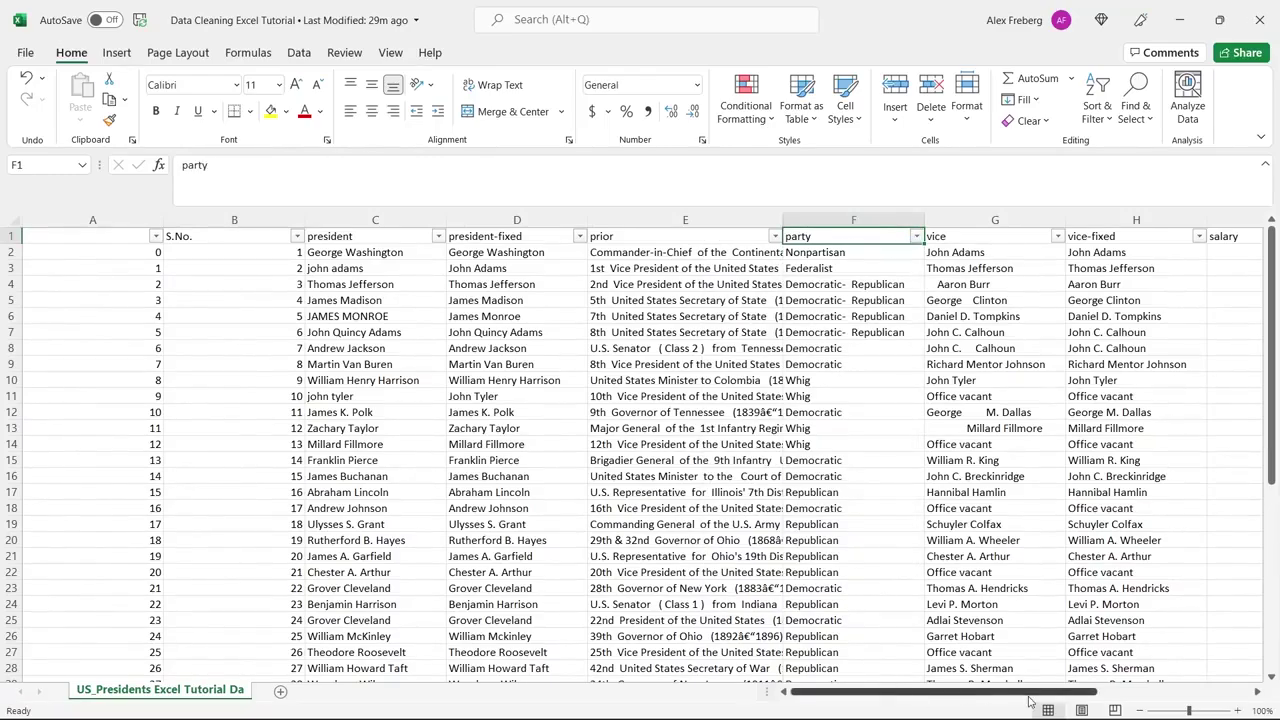
{"action": "left_click", "coordinate": [1257, 692]}
{"action": "left_click", "coordinate": [1257, 692]}
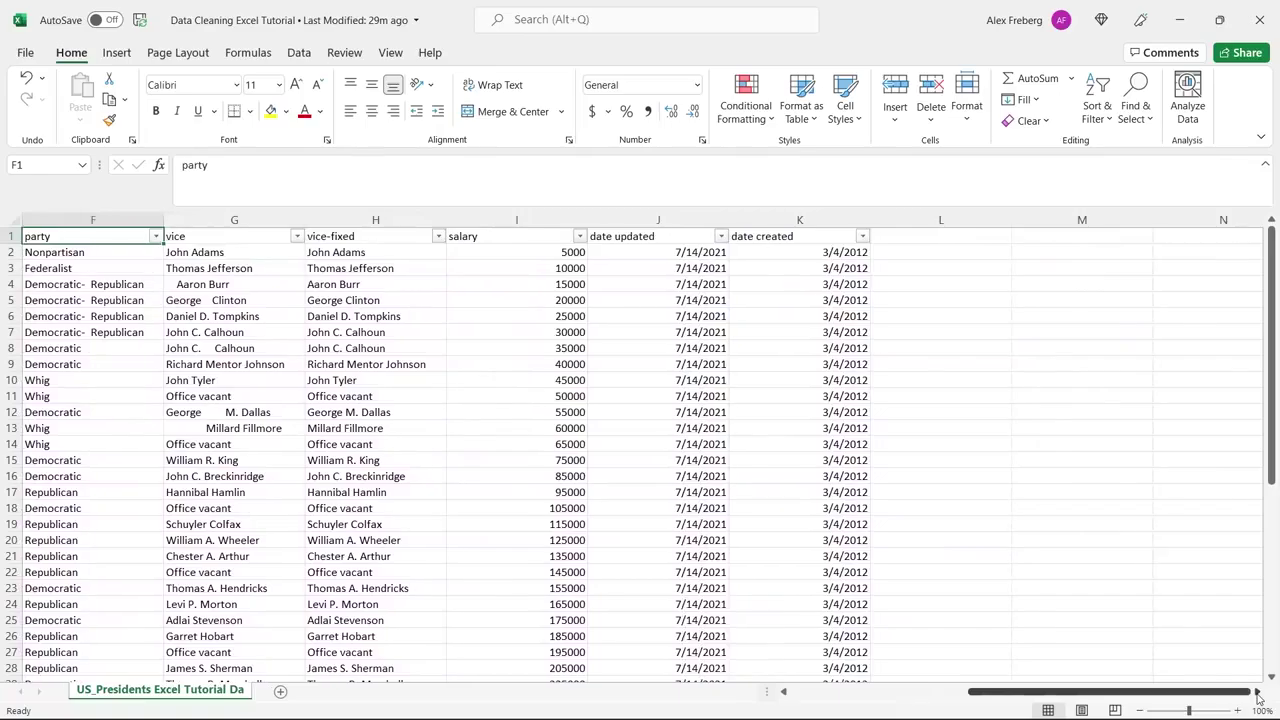
{"action": "scroll", "coordinate": [918, 371], "scroll_direction": "down", "scroll_amount": 6}
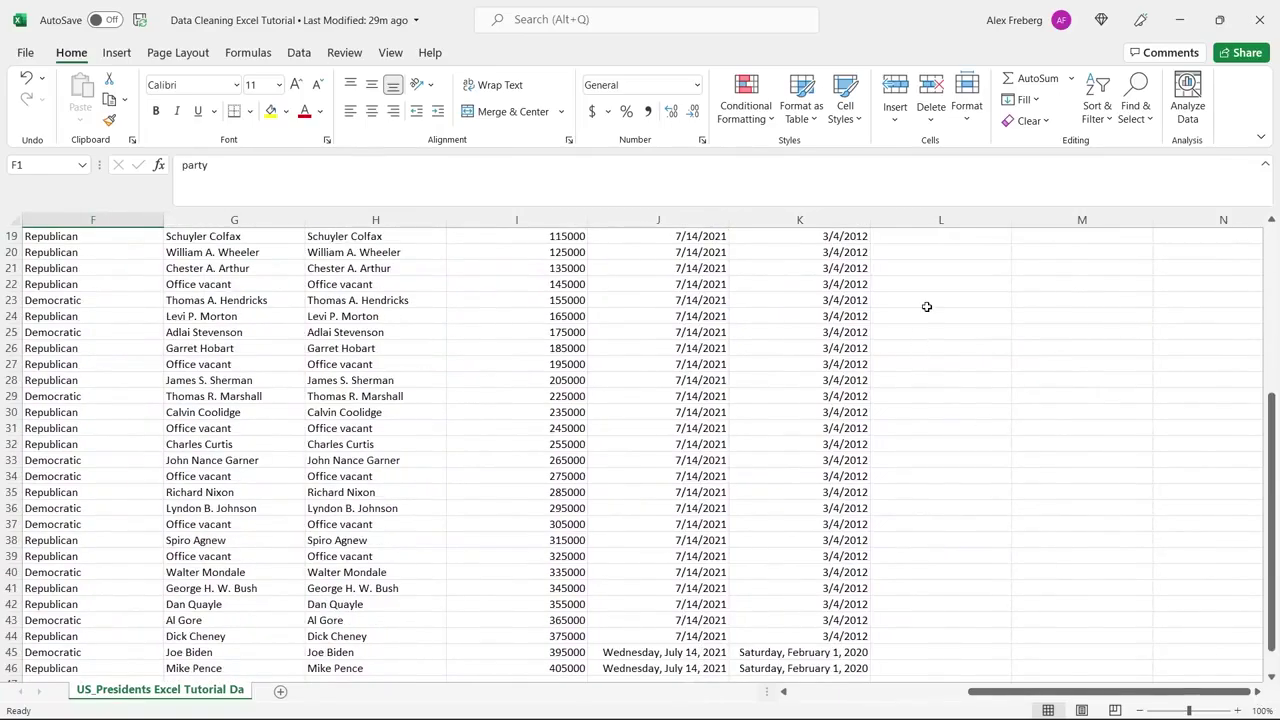
{"action": "left_click", "coordinate": [843, 667]}
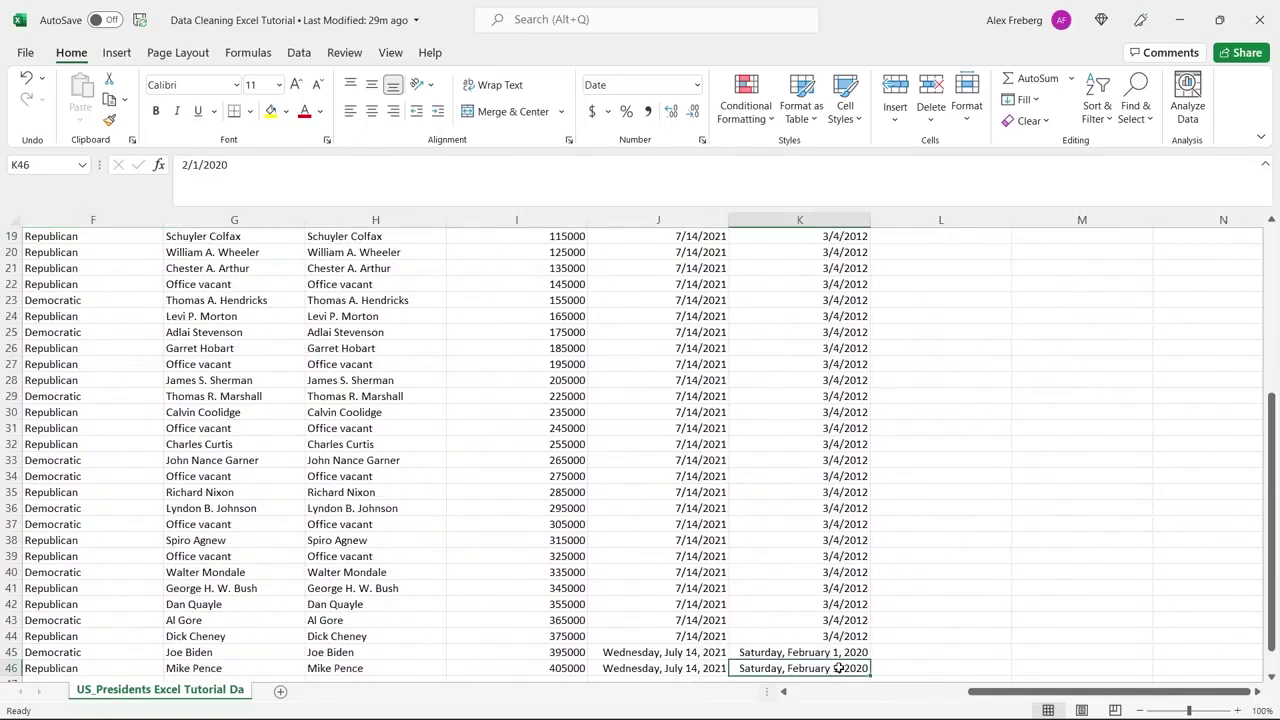
{"action": "left_click", "coordinate": [697, 84]}
{"action": "left_click", "coordinate": [640, 104]}
{"action": "left_click", "coordinate": [880, 579]}
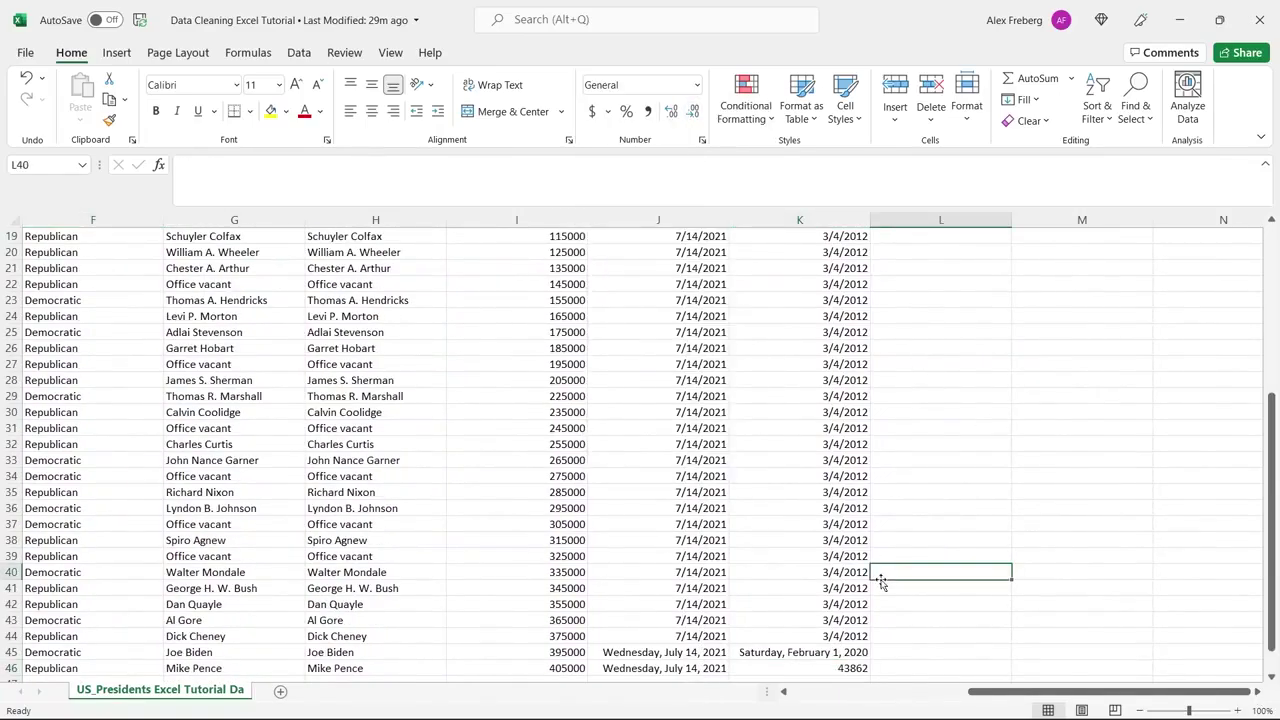
{"action": "left_click", "coordinate": [904, 605]}
{"action": "scroll", "coordinate": [840, 340], "scroll_direction": "up", "scroll_amount": 5}
{"action": "scroll", "coordinate": [860, 265], "scroll_direction": "up", "scroll_amount": 1}
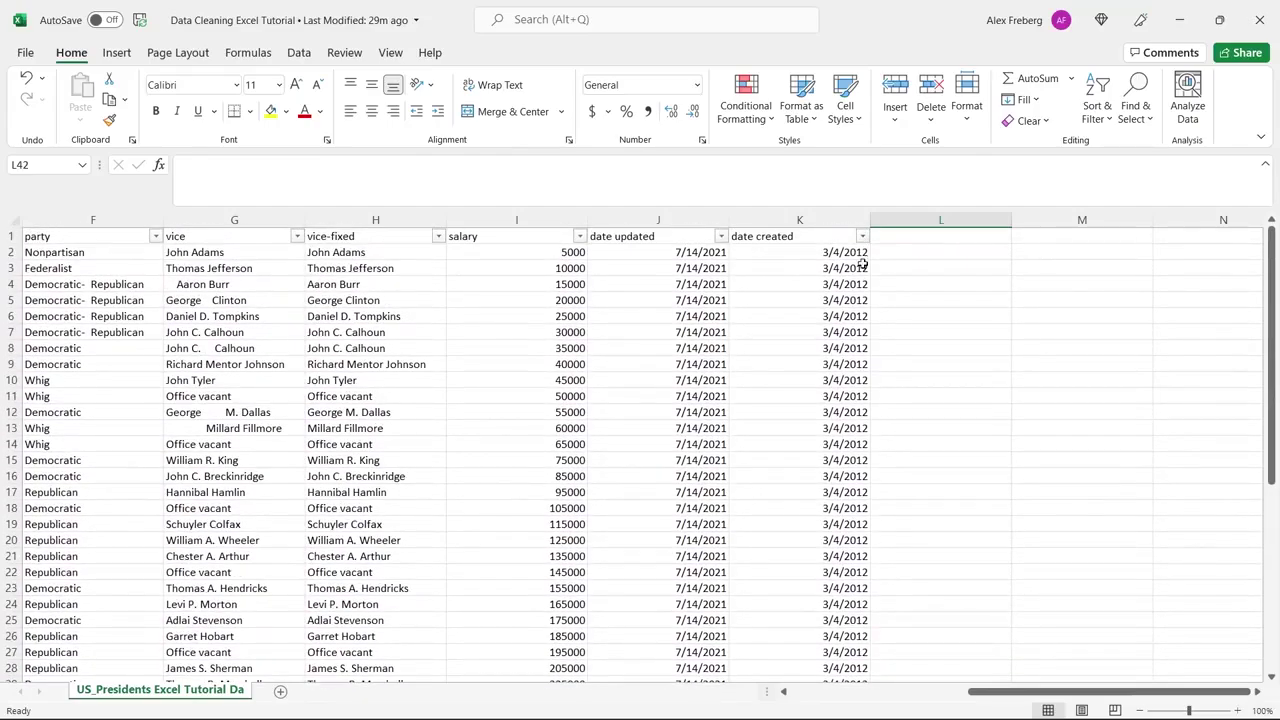
{"action": "left_click", "coordinate": [862, 236]}
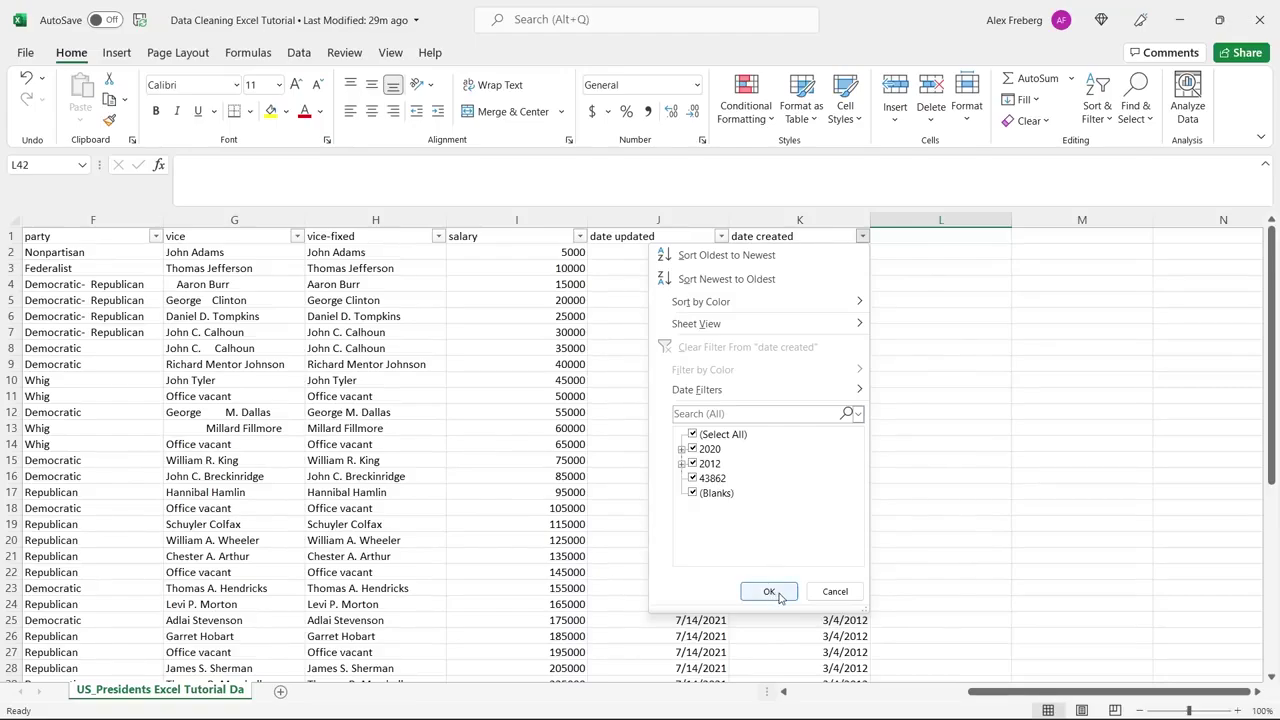
{"action": "left_click", "coordinate": [833, 593]}
{"action": "scroll", "coordinate": [947, 507], "scroll_direction": "down", "scroll_amount": 6}
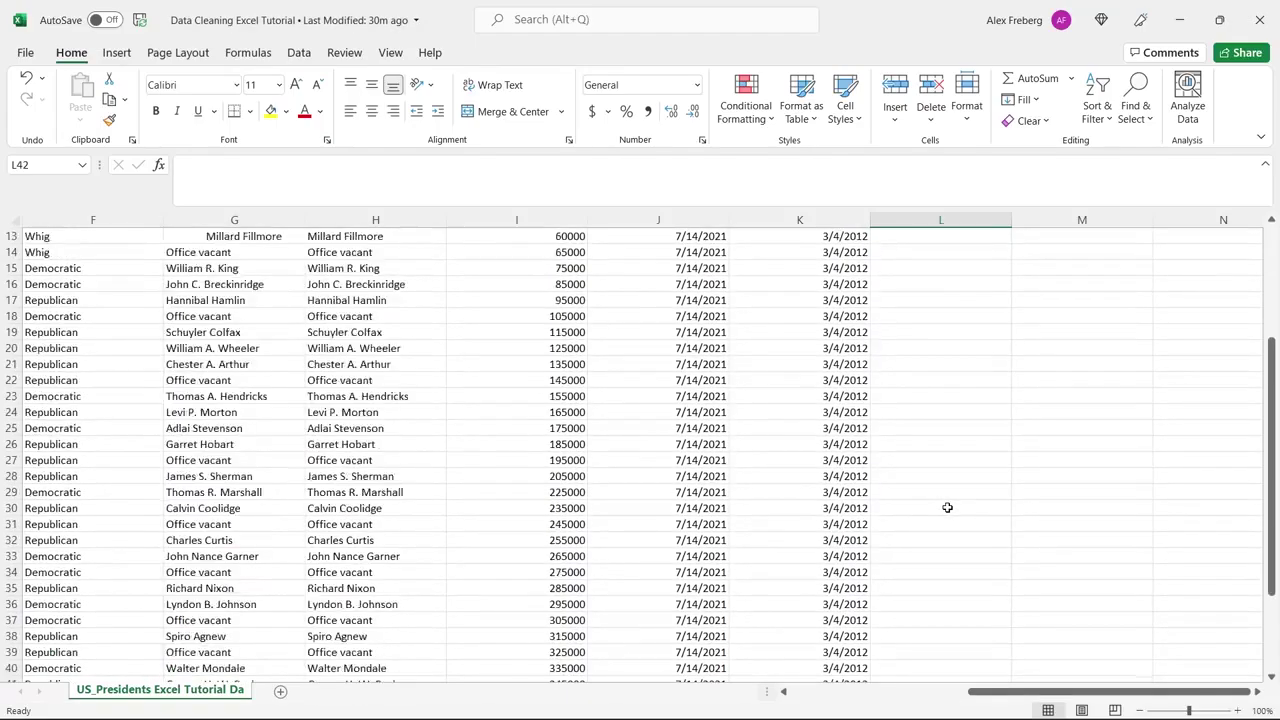
{"action": "key", "text": "ctrl+End"}
{"action": "left_click", "coordinate": [947, 507]}
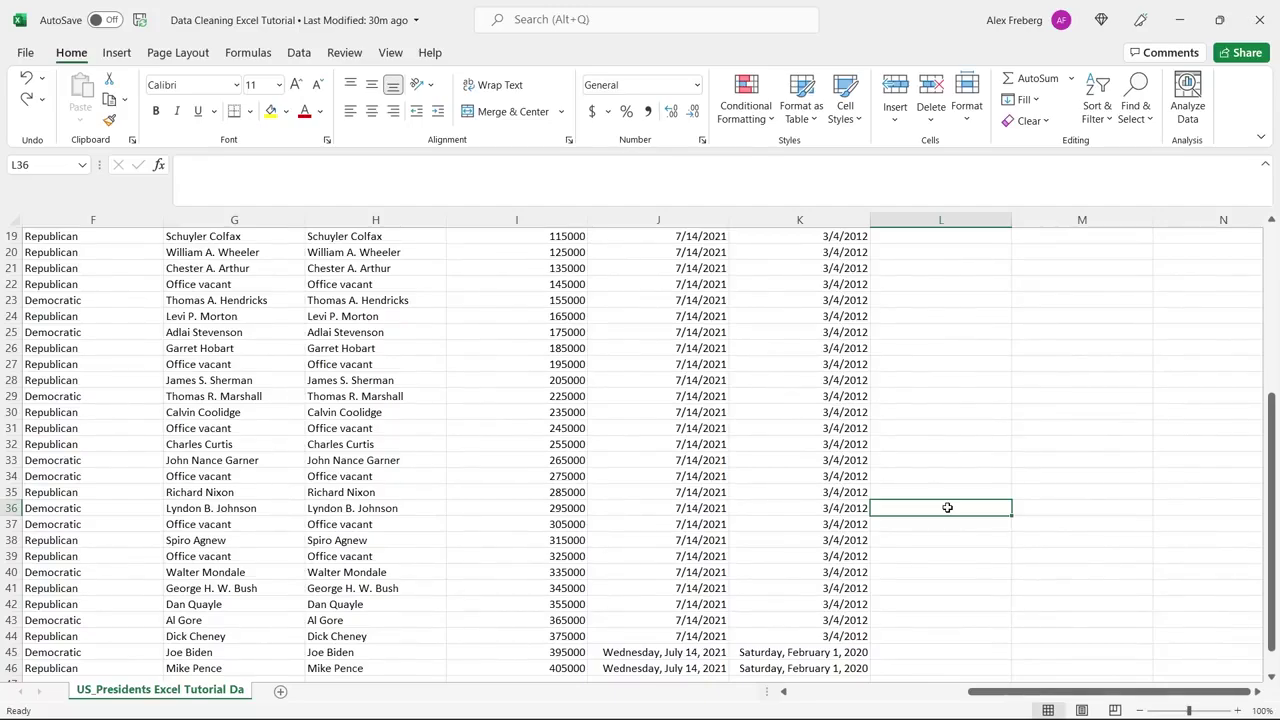
Step: Apply Short Date format to both the date updated and date created columns
{"action": "scroll", "coordinate": [947, 507], "scroll_direction": "up", "scroll_amount": 6}
{"action": "left_click", "coordinate": [698, 219]}
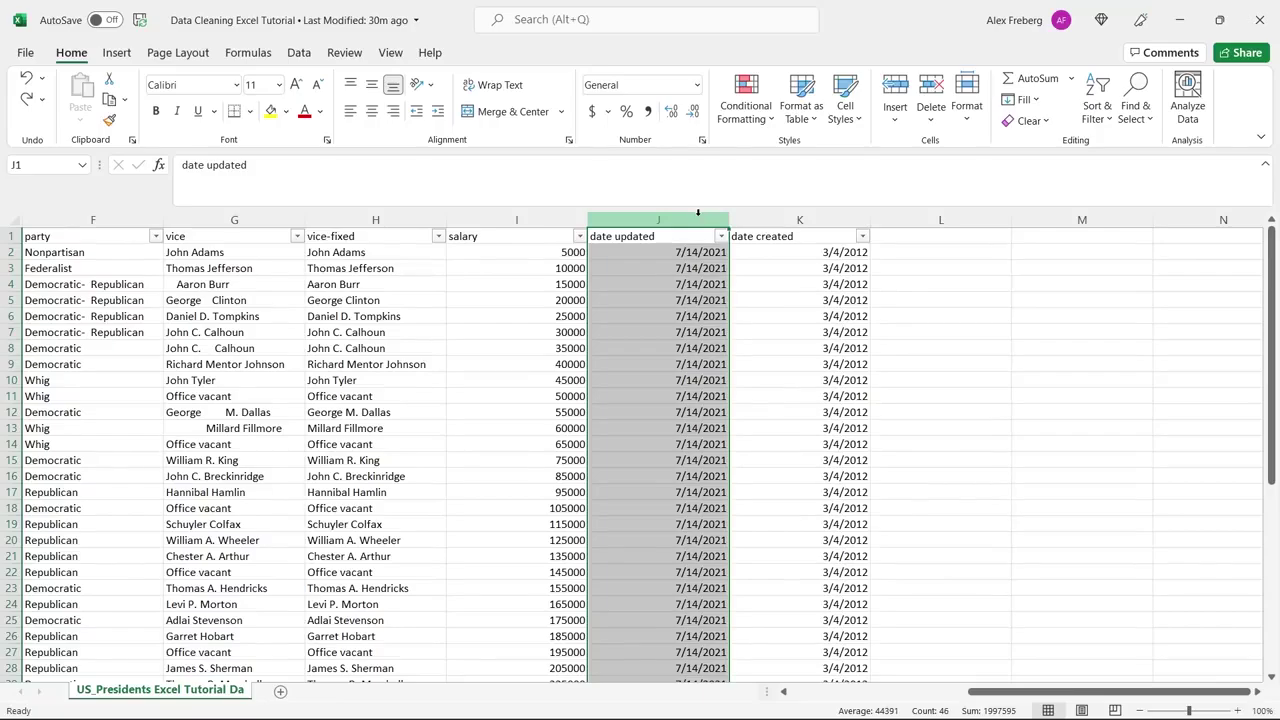
{"action": "left_click", "coordinate": [768, 219], "text": "ctrl"}
{"action": "left_click", "coordinate": [697, 84]}
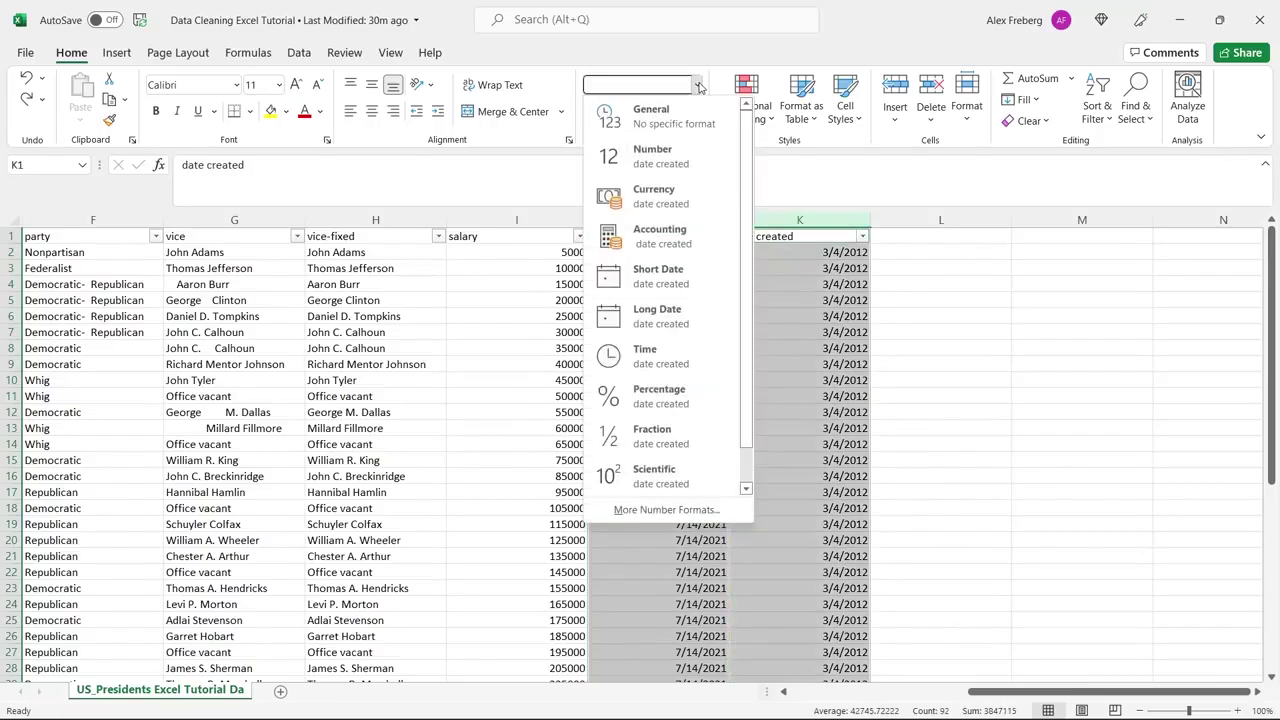
{"action": "left_click", "coordinate": [686, 270]}
{"action": "left_click", "coordinate": [951, 300]}
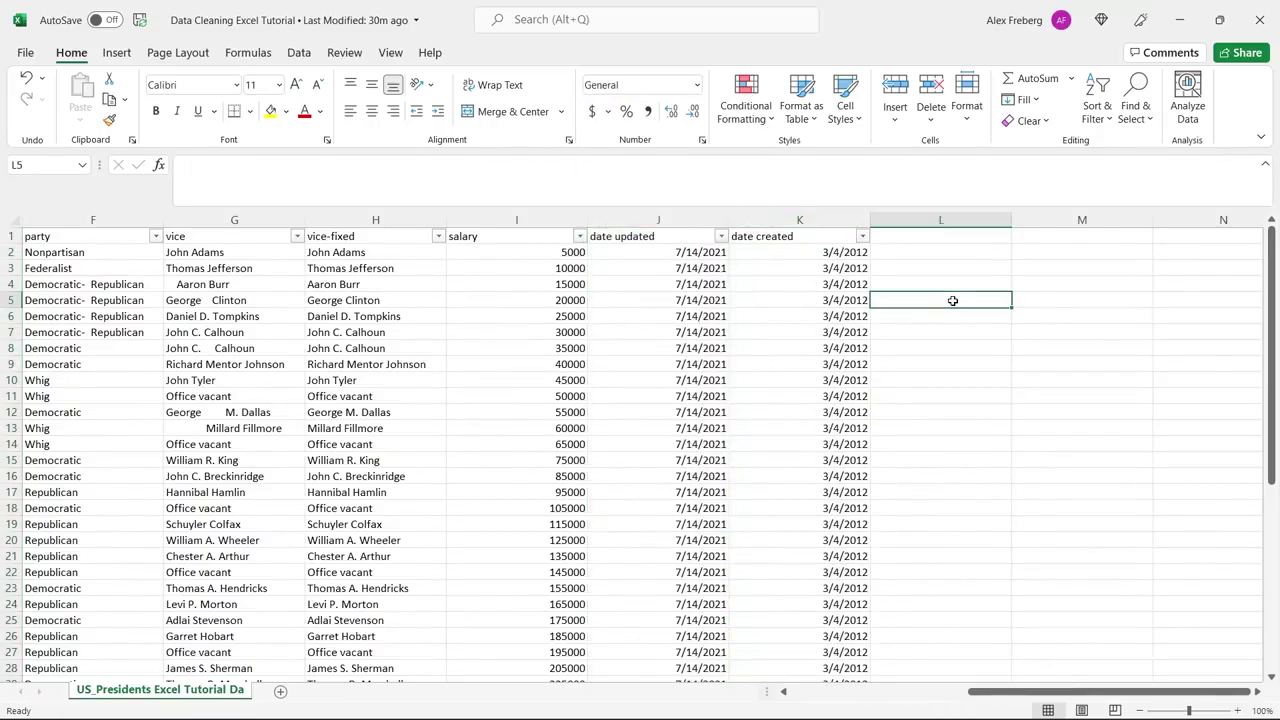
{"action": "scroll", "coordinate": [953, 300], "scroll_direction": "down", "scroll_amount": 1}
{"action": "scroll", "coordinate": [952, 300], "scroll_direction": "down", "scroll_amount": 7}
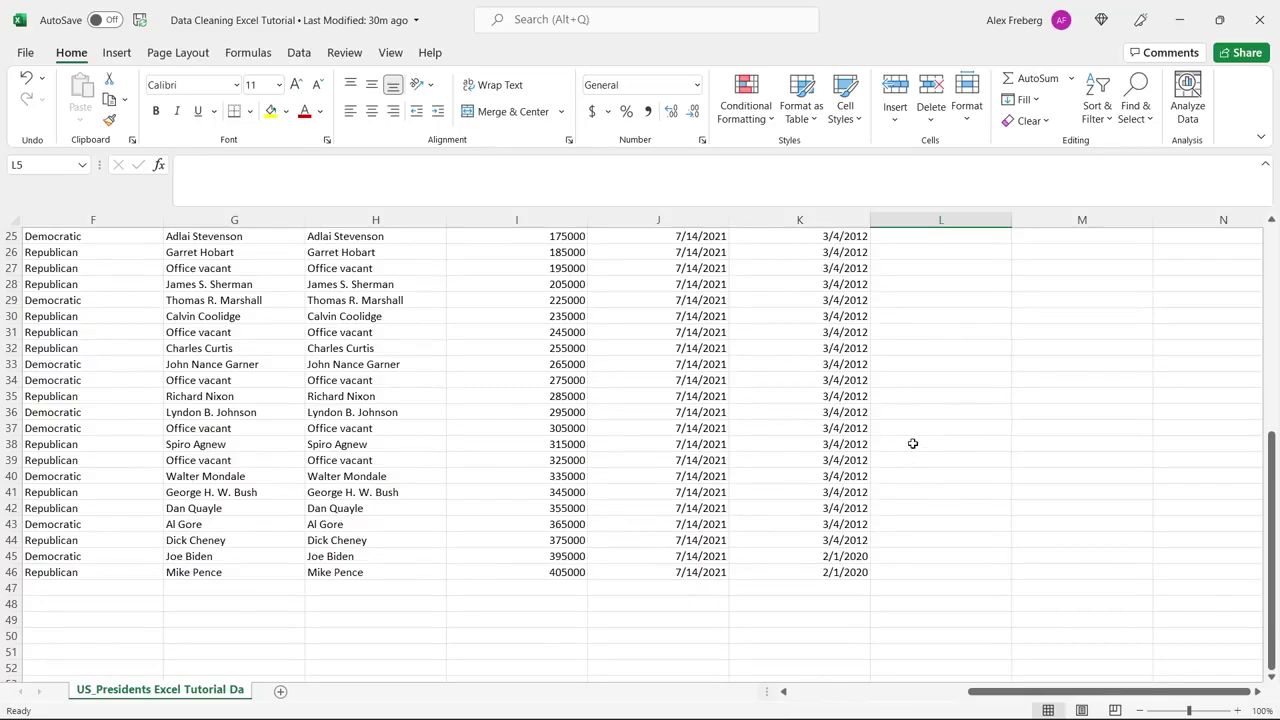
{"action": "scroll", "coordinate": [913, 443], "scroll_direction": "up", "scroll_amount": 8}
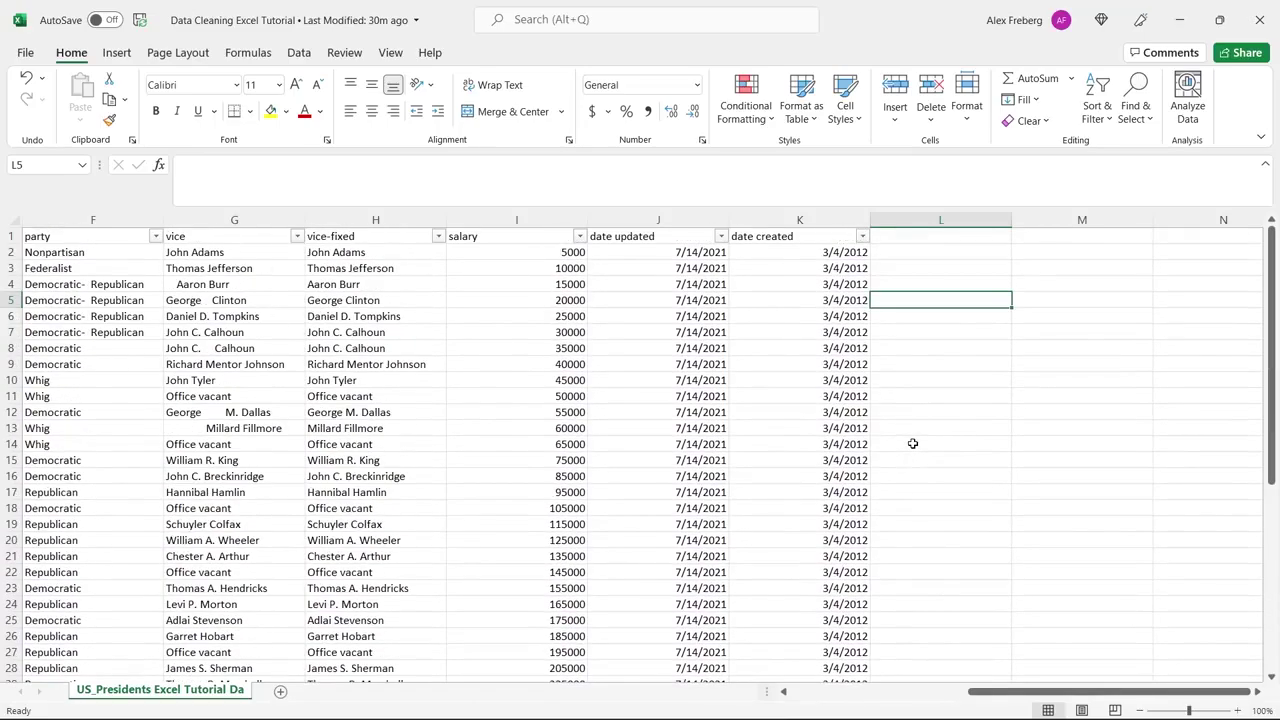
{"action": "left_click_drag", "start_coordinate": [1014, 693], "coordinate": [924, 695]}
Step: Delete the vice column, then undo the deletion
{"action": "left_click", "coordinate": [714, 219]}
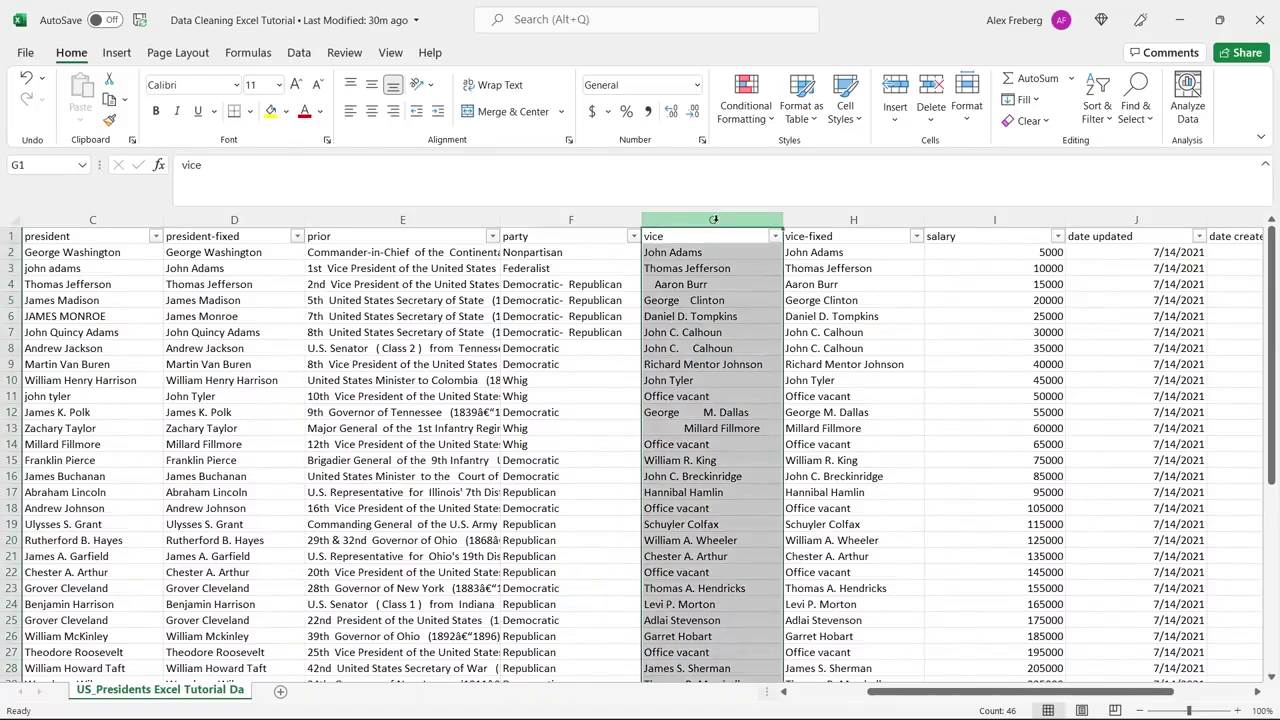
{"action": "right_click", "coordinate": [714, 219]}
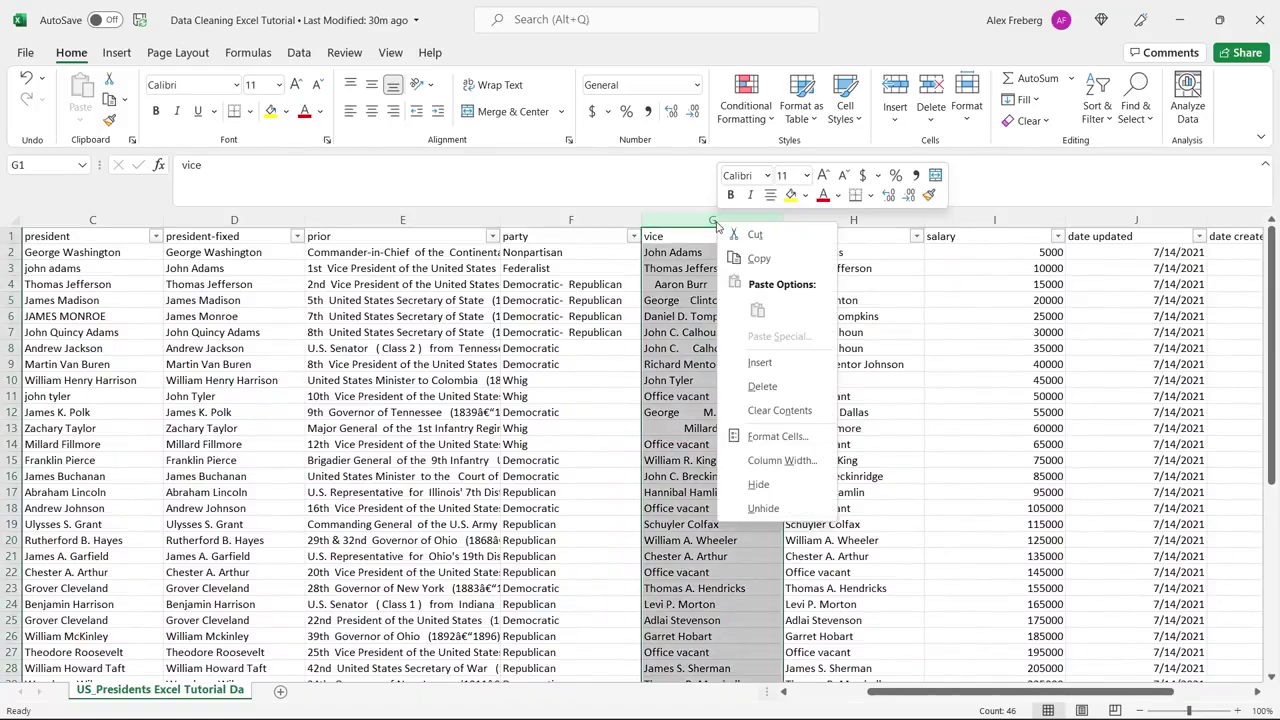
{"action": "left_click", "coordinate": [762, 387]}
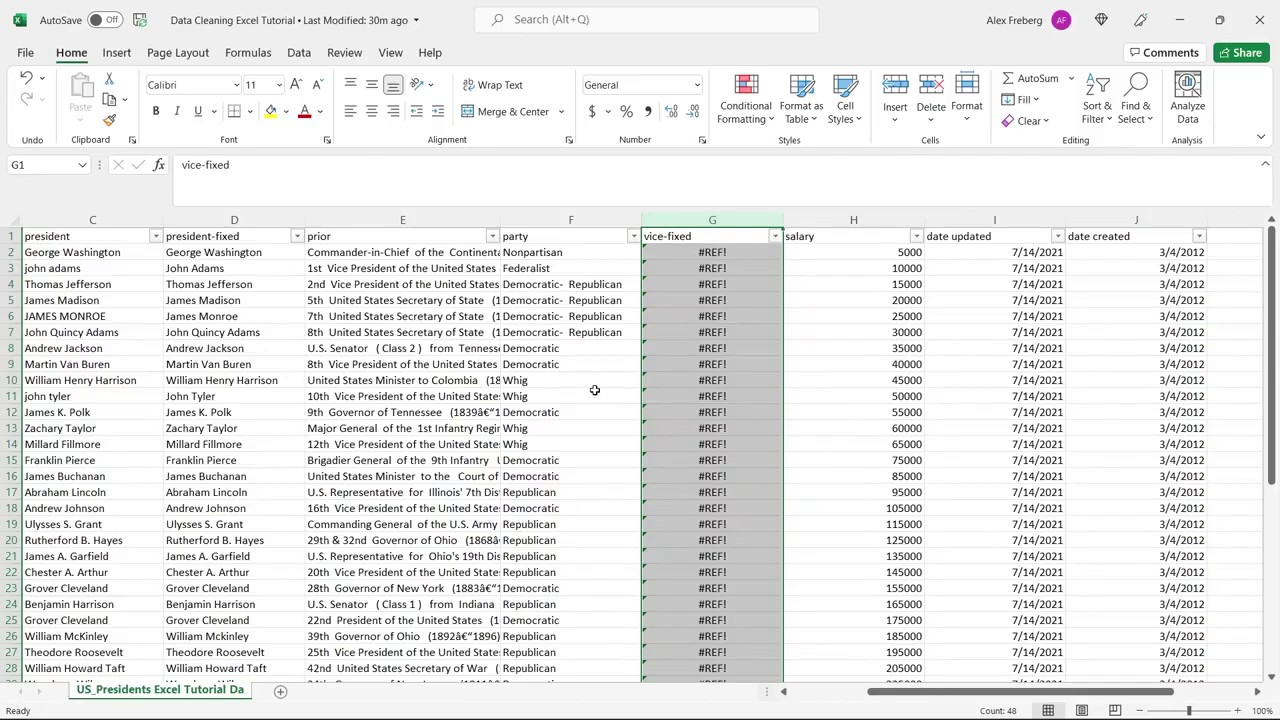
{"action": "key", "text": "ctrl+z"}
Step: Copy all trimmed vice-fixed names from H2 down to the last row
{"action": "left_click", "coordinate": [830, 252]}
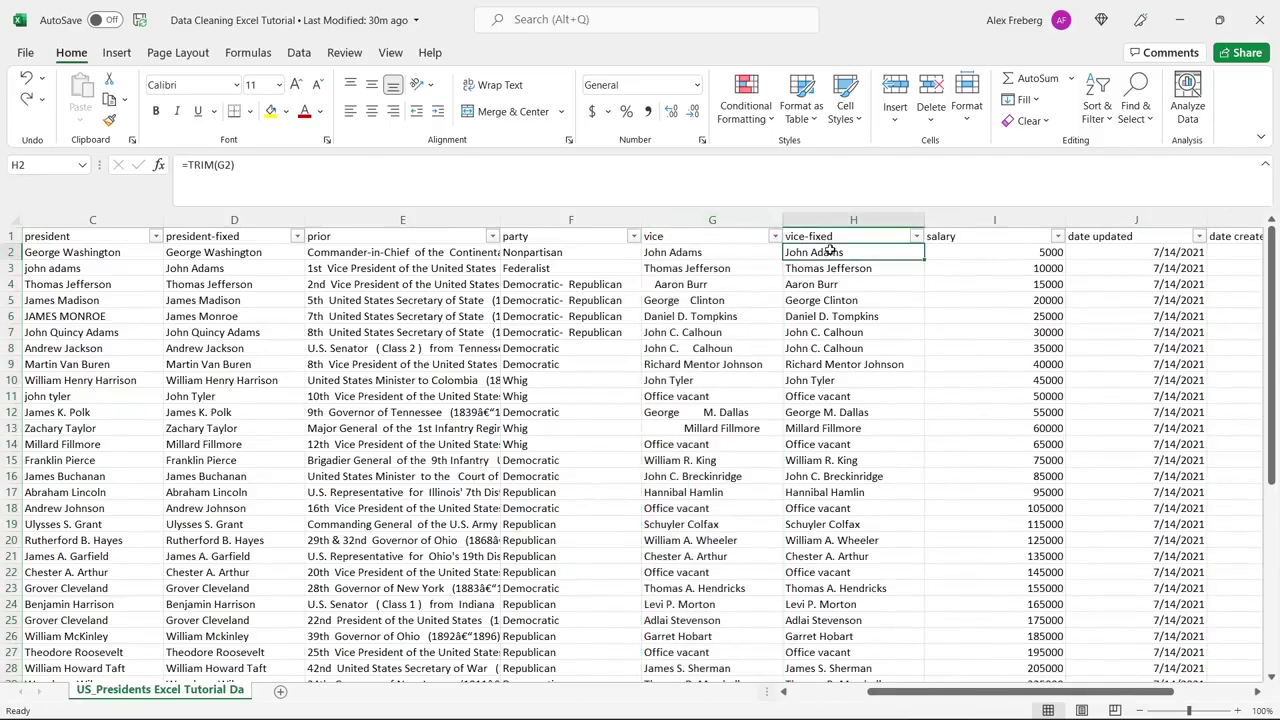
{"action": "scroll", "coordinate": [830, 252], "scroll_direction": "down", "scroll_amount": 7}
{"action": "left_click", "coordinate": [830, 252]}
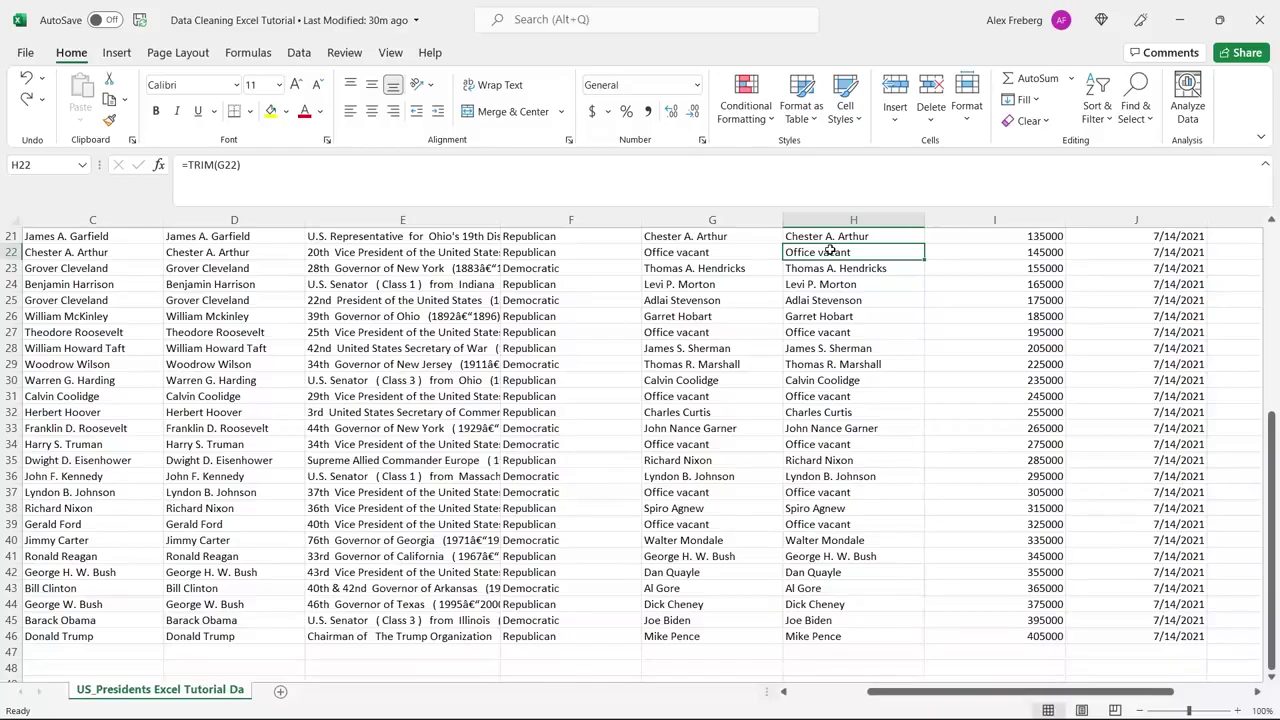
{"action": "key", "text": "Down"}
{"action": "key", "text": "ctrl+Up"}
{"action": "key", "text": "Down"}
{"action": "key", "text": "ctrl+shift+Down"}
{"action": "key", "text": "ctrl+c"}
Step: Paste the trimmed names into the vice column at G2 as values
{"action": "scroll", "coordinate": [830, 252], "scroll_direction": "up", "scroll_amount": 7}
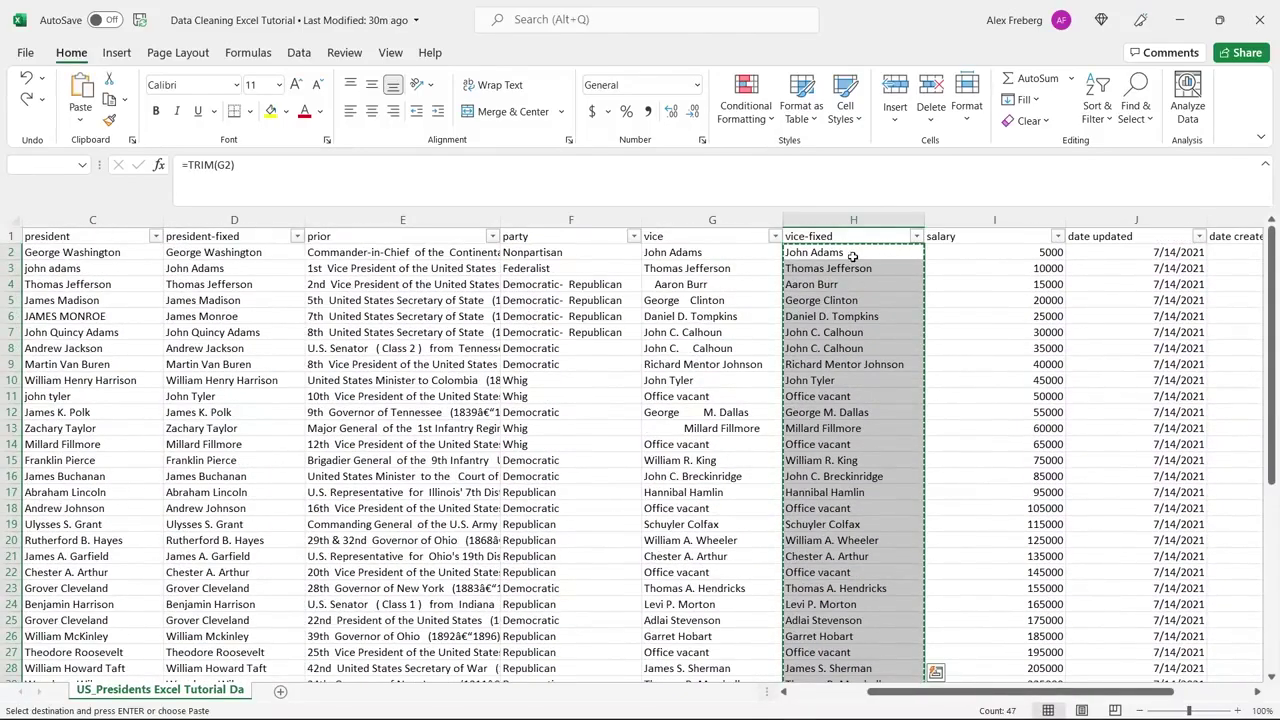
{"action": "right_click", "coordinate": [850, 253]}
{"action": "key", "text": "Escape"}
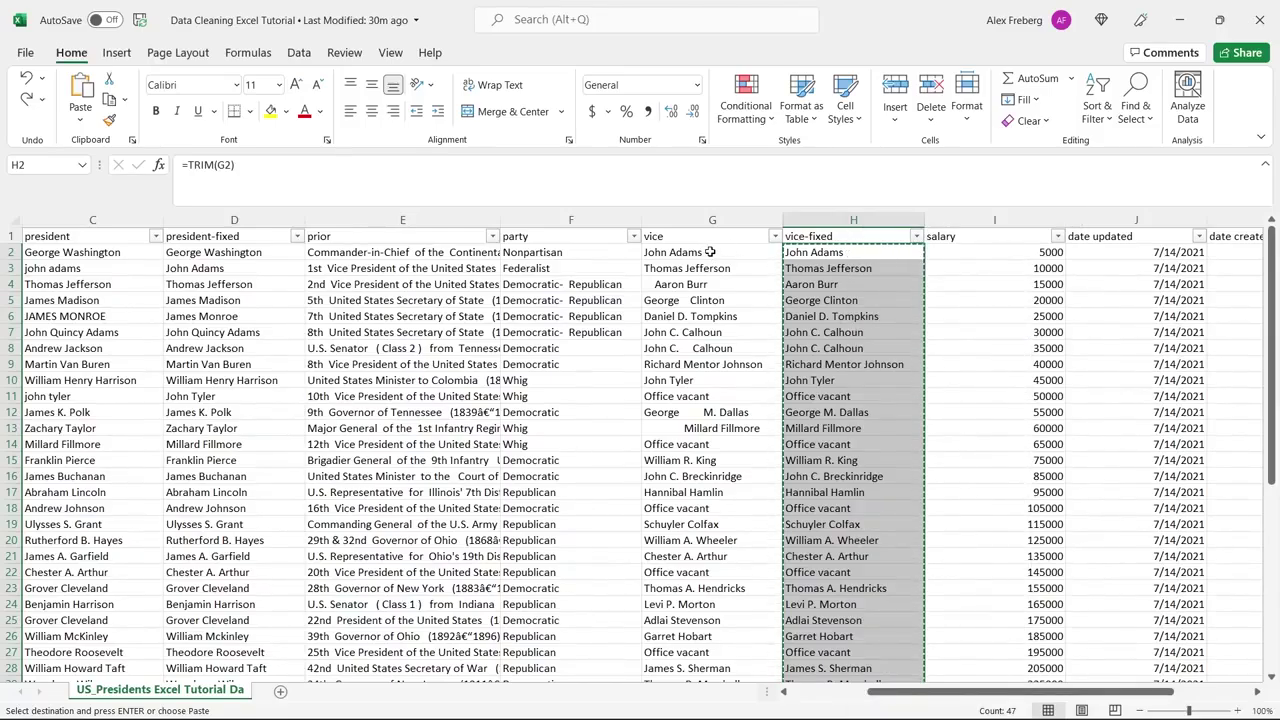
{"action": "left_click", "coordinate": [709, 252]}
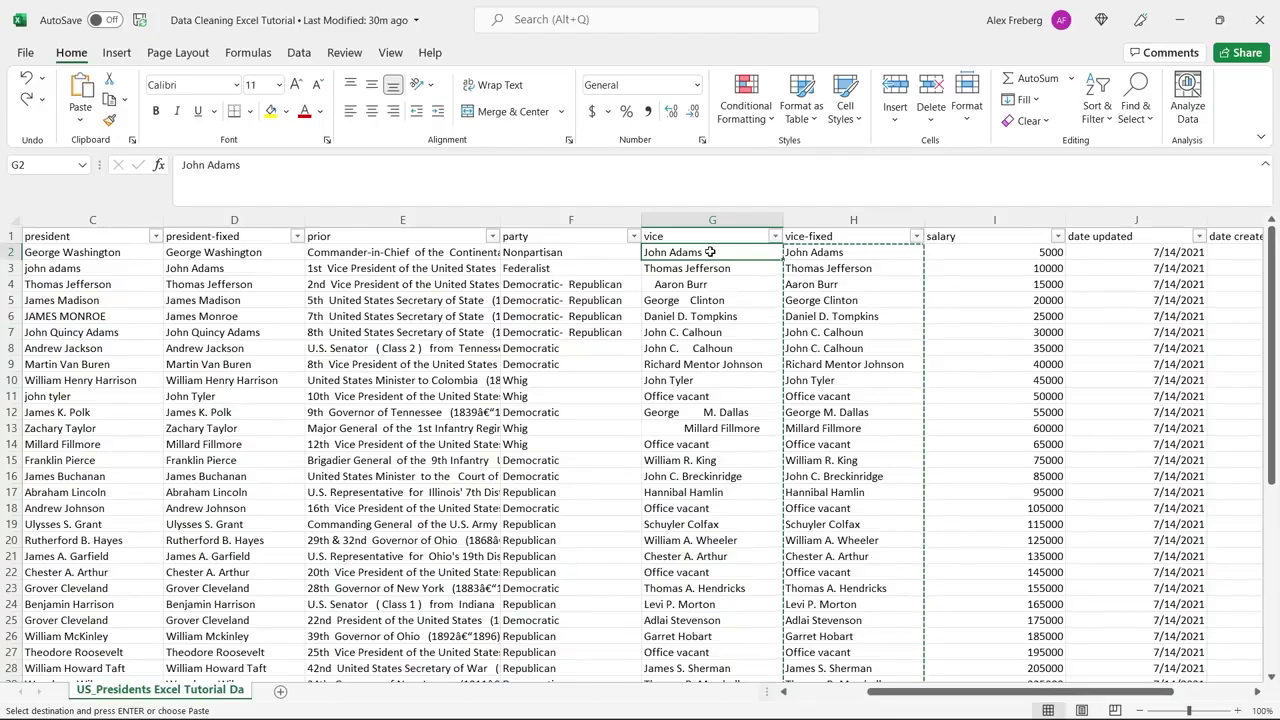
{"action": "right_click", "coordinate": [709, 252]}
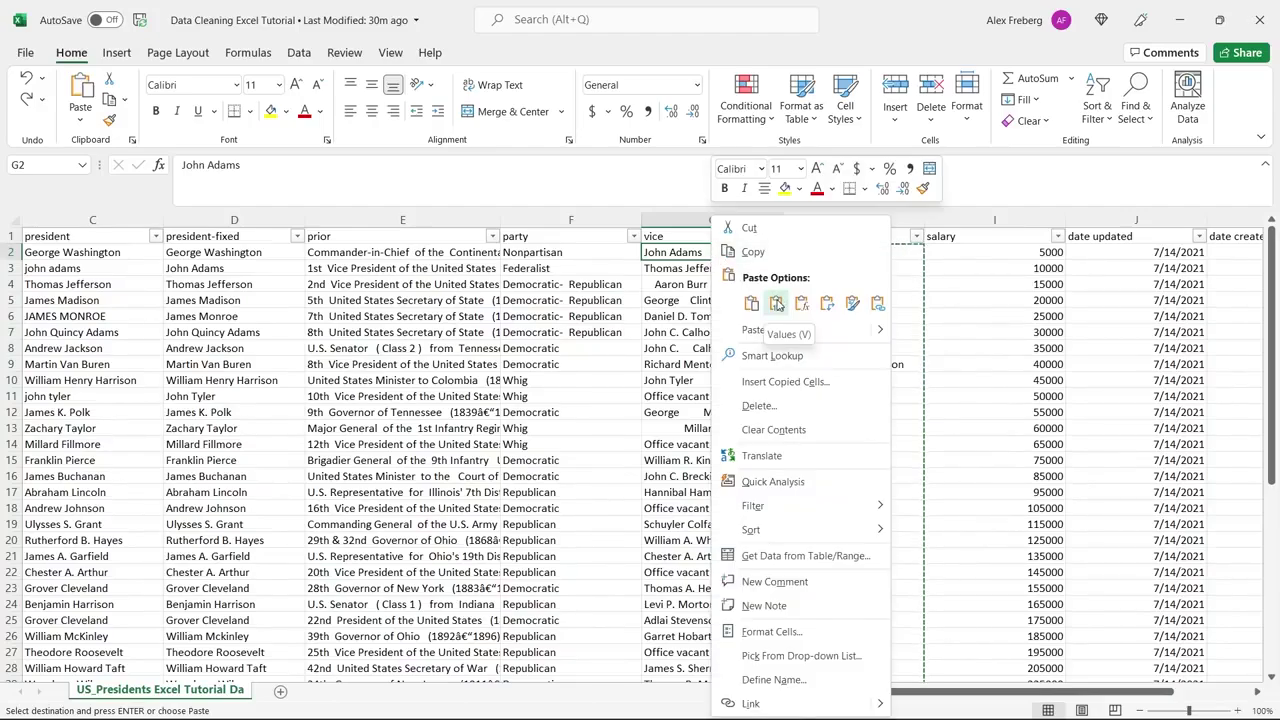
{"action": "left_click", "coordinate": [776, 304]}
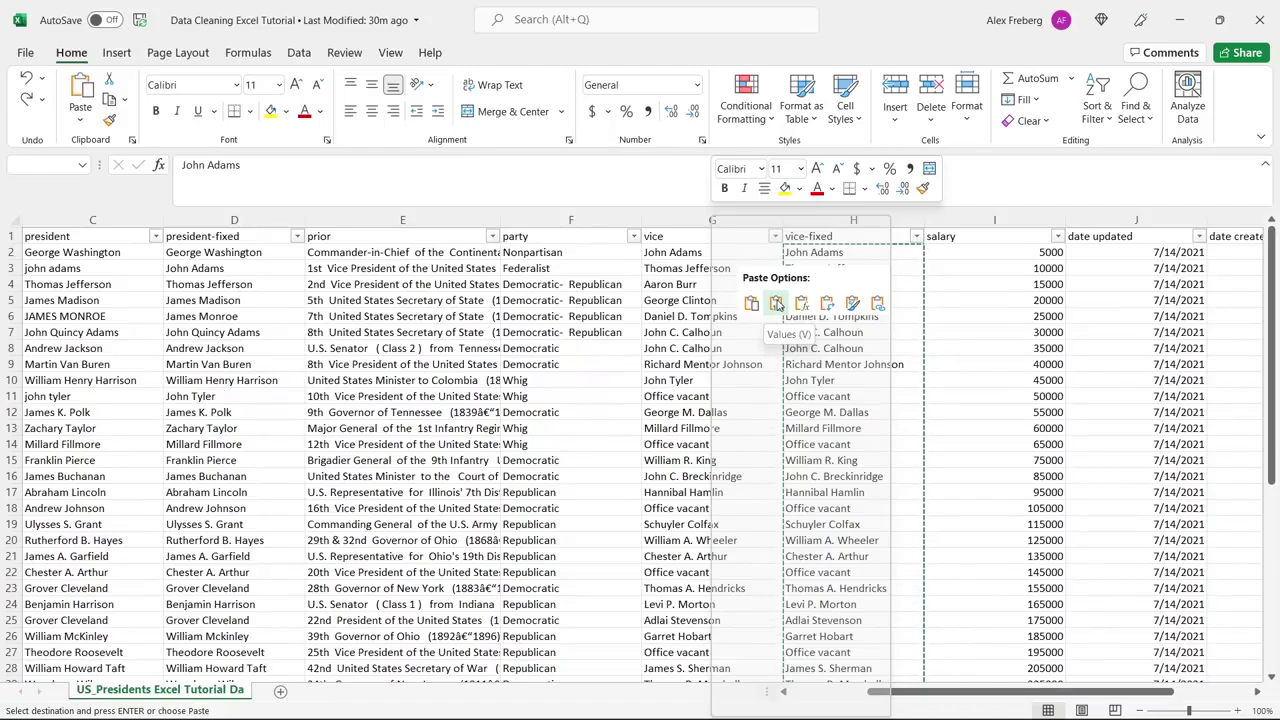
{"action": "left_click", "coordinate": [704, 253]}
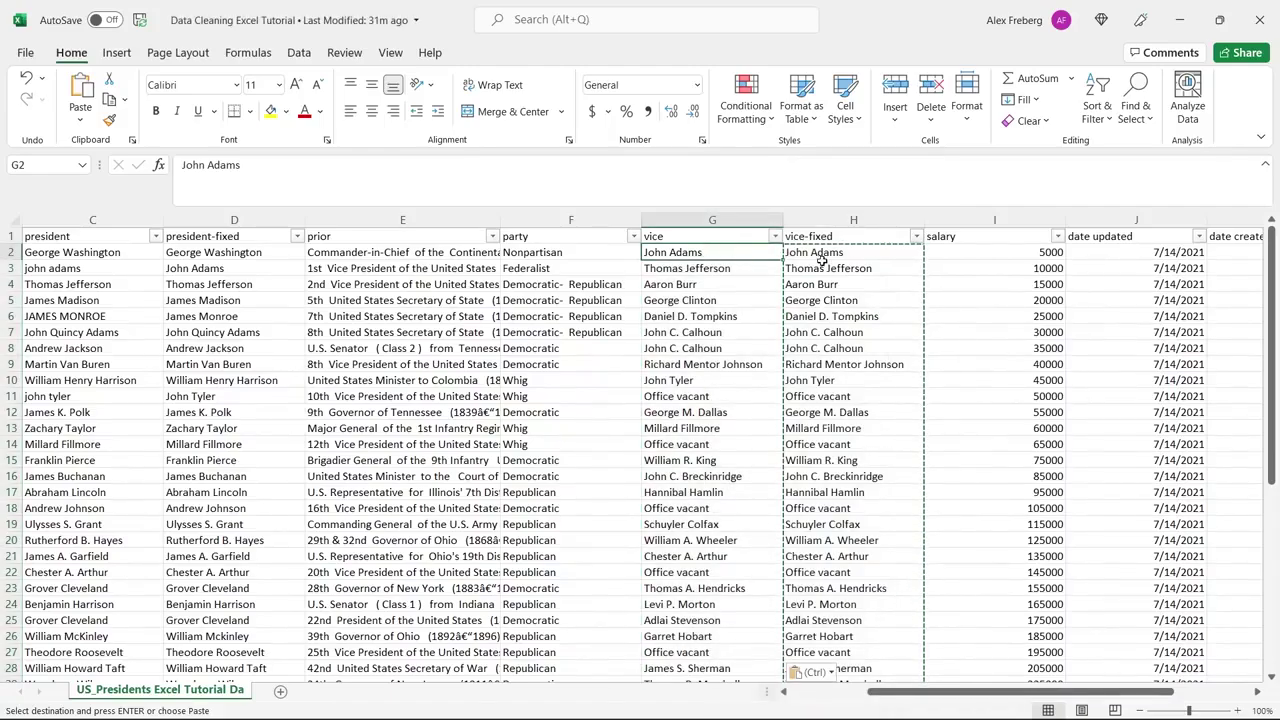
{"action": "left_click", "coordinate": [849, 254]}
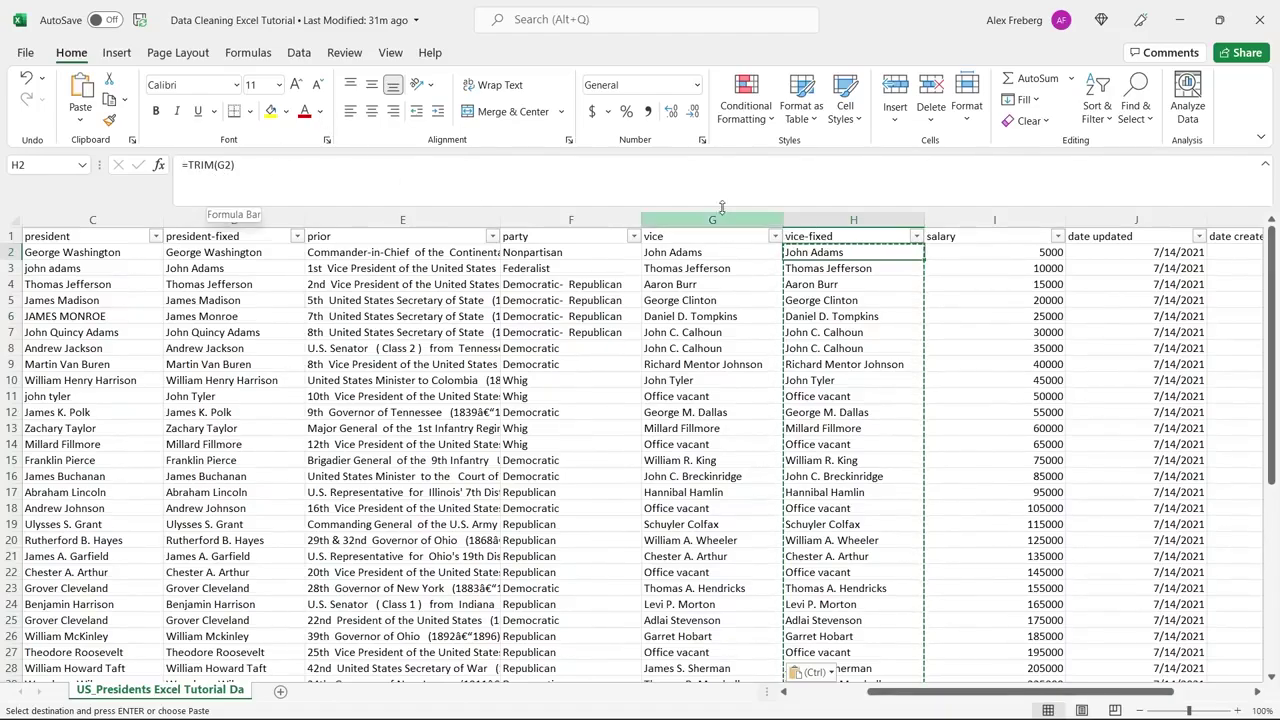
{"action": "left_click", "coordinate": [711, 253]}
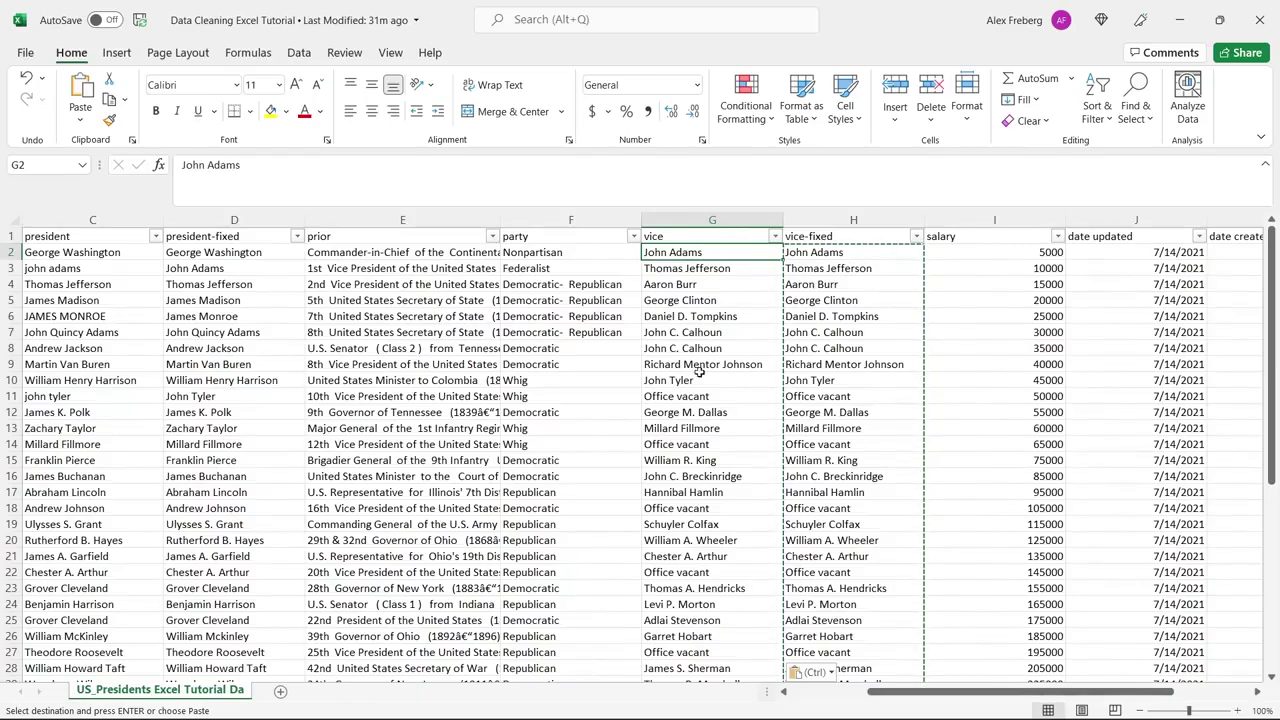
Step: Delete the vice-fixed helper column
{"action": "left_click", "coordinate": [851, 221]}
{"action": "right_click", "coordinate": [849, 224]}
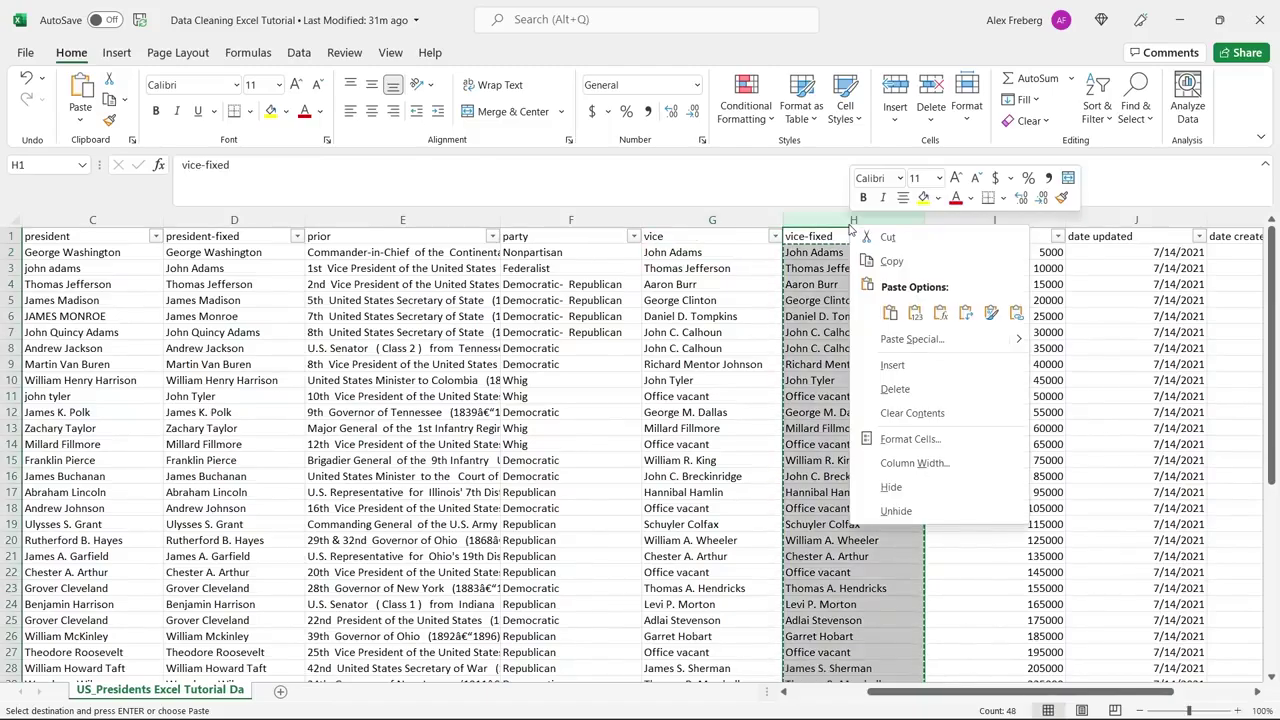
{"action": "left_click", "coordinate": [895, 389]}
{"action": "left_click_drag", "start_coordinate": [893, 697], "coordinate": [815, 697]}
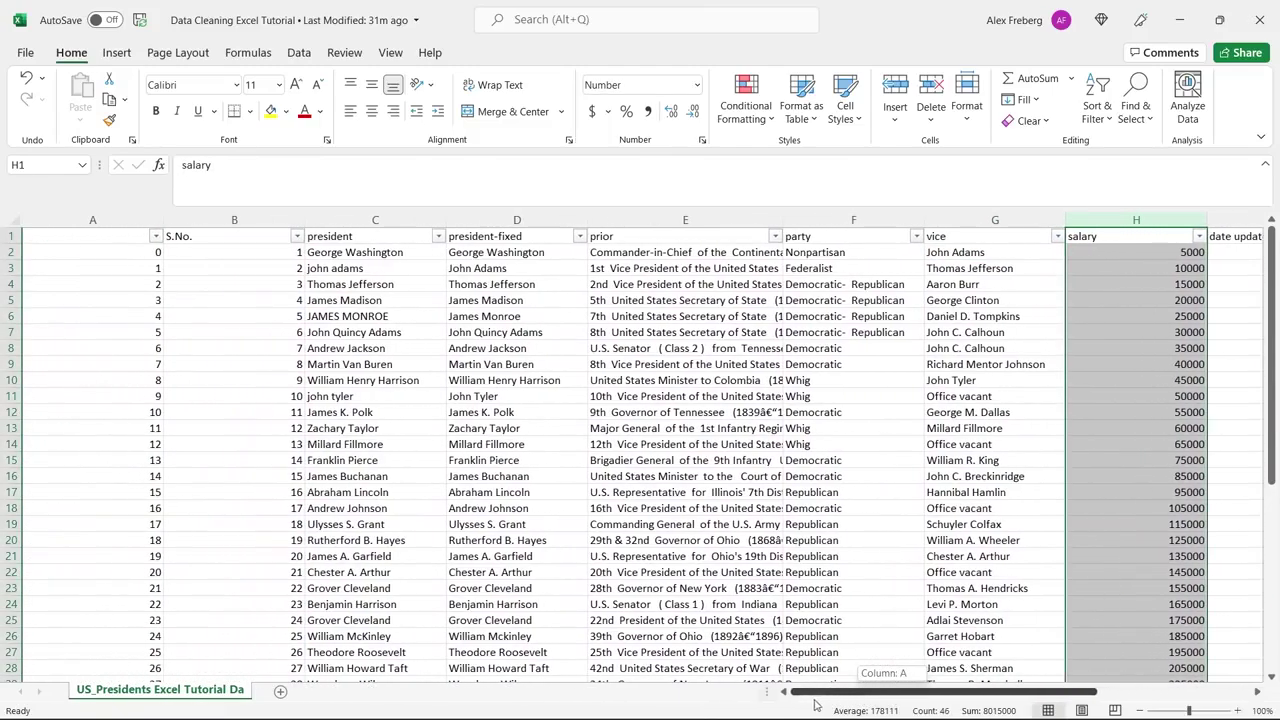
Step: Copy the proper-cased names D2:D46 and paste them as values into the president column at C2
{"action": "left_click", "coordinate": [539, 252]}
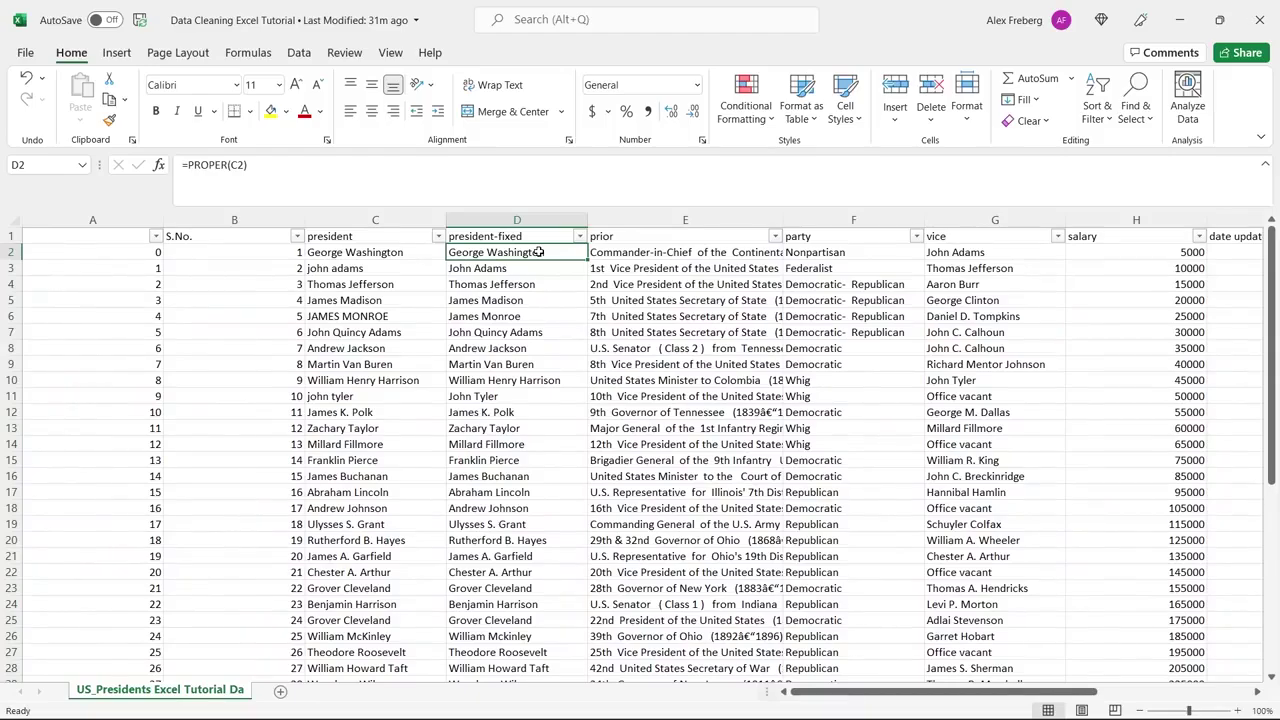
{"action": "key", "text": "ctrl+shift+Down"}
{"action": "key", "text": "ctrl+c"}
{"action": "key", "text": "Left"}
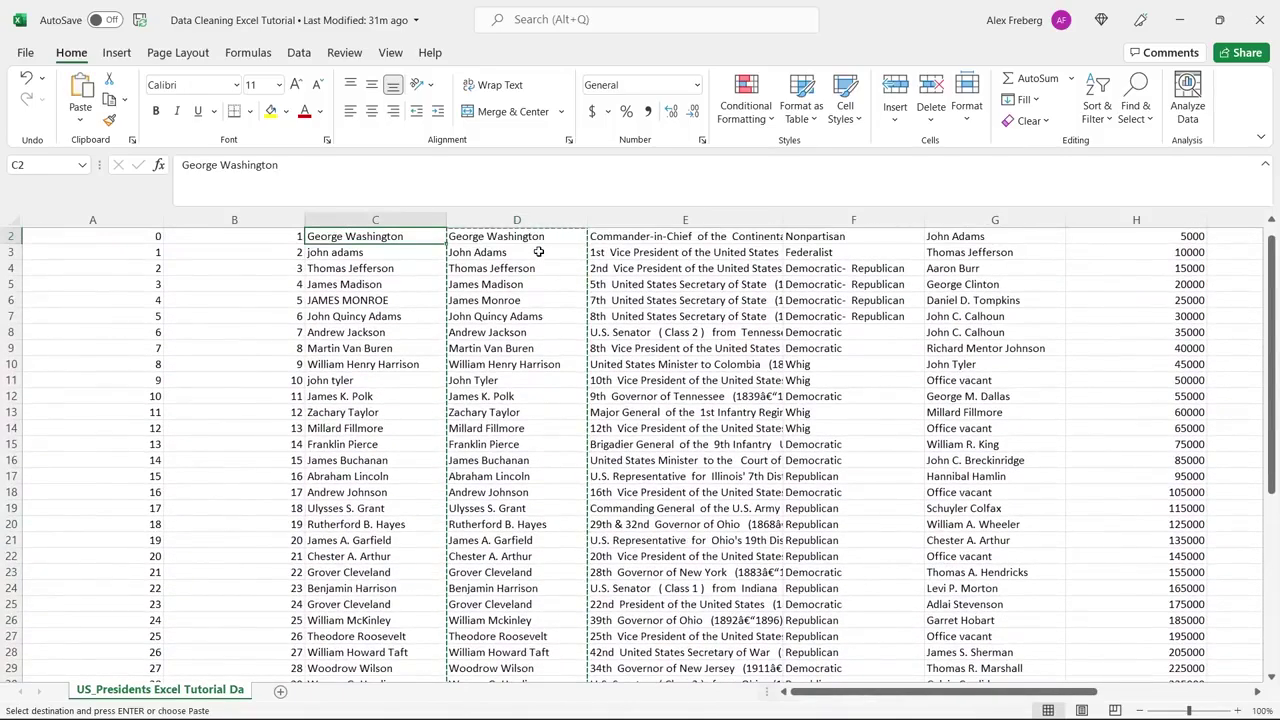
{"action": "scroll", "coordinate": [403, 252], "scroll_direction": "up", "scroll_amount": 1}
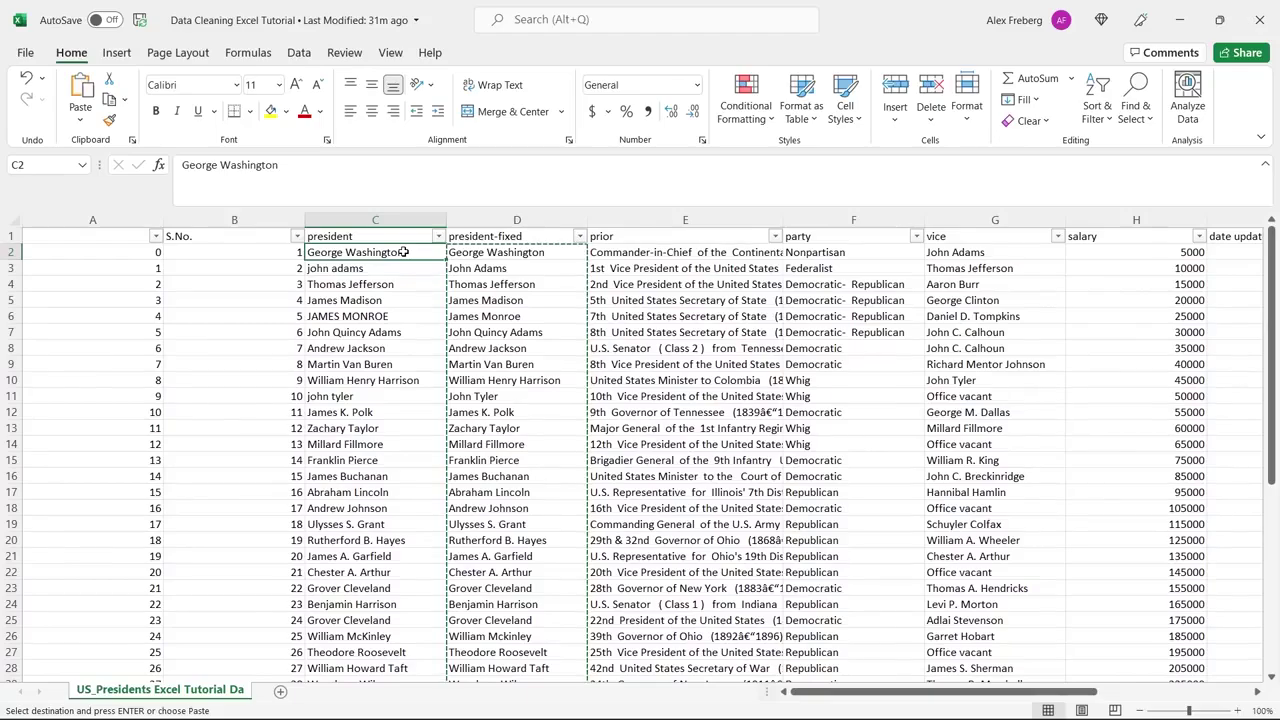
{"action": "right_click", "coordinate": [403, 252]}
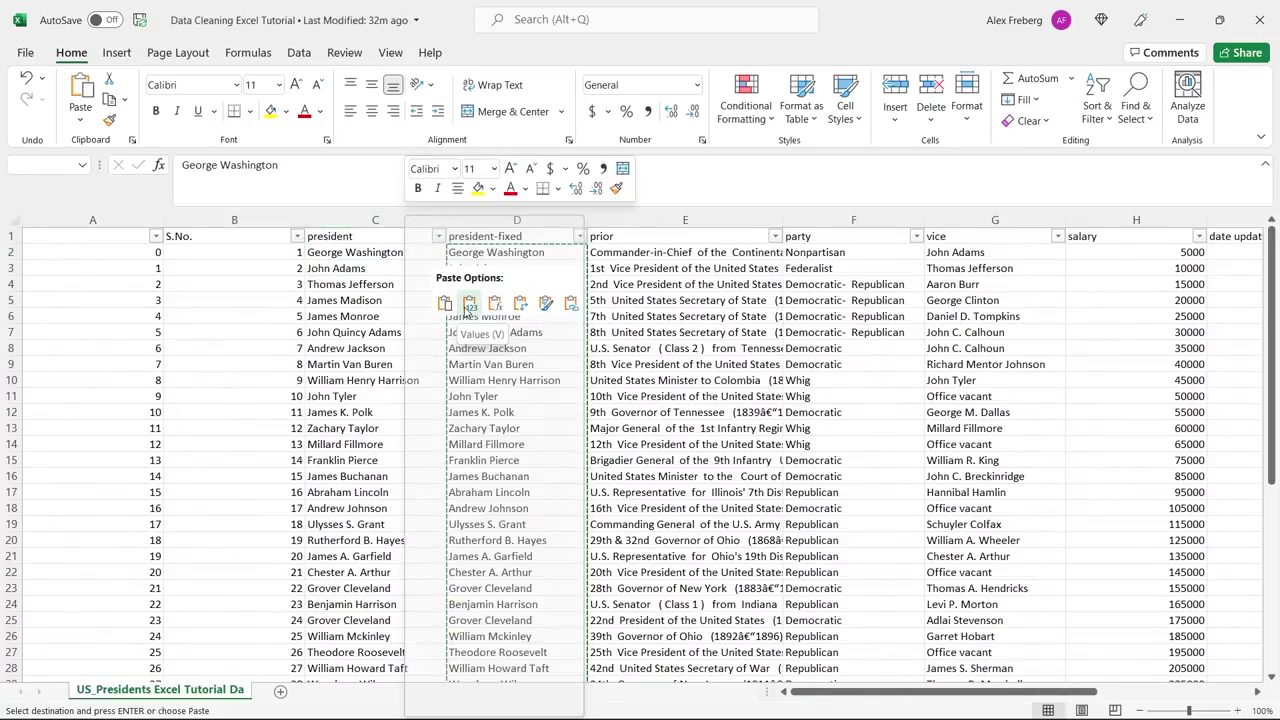
{"action": "left_click", "coordinate": [469, 303]}
{"action": "left_click", "coordinate": [508, 270]}
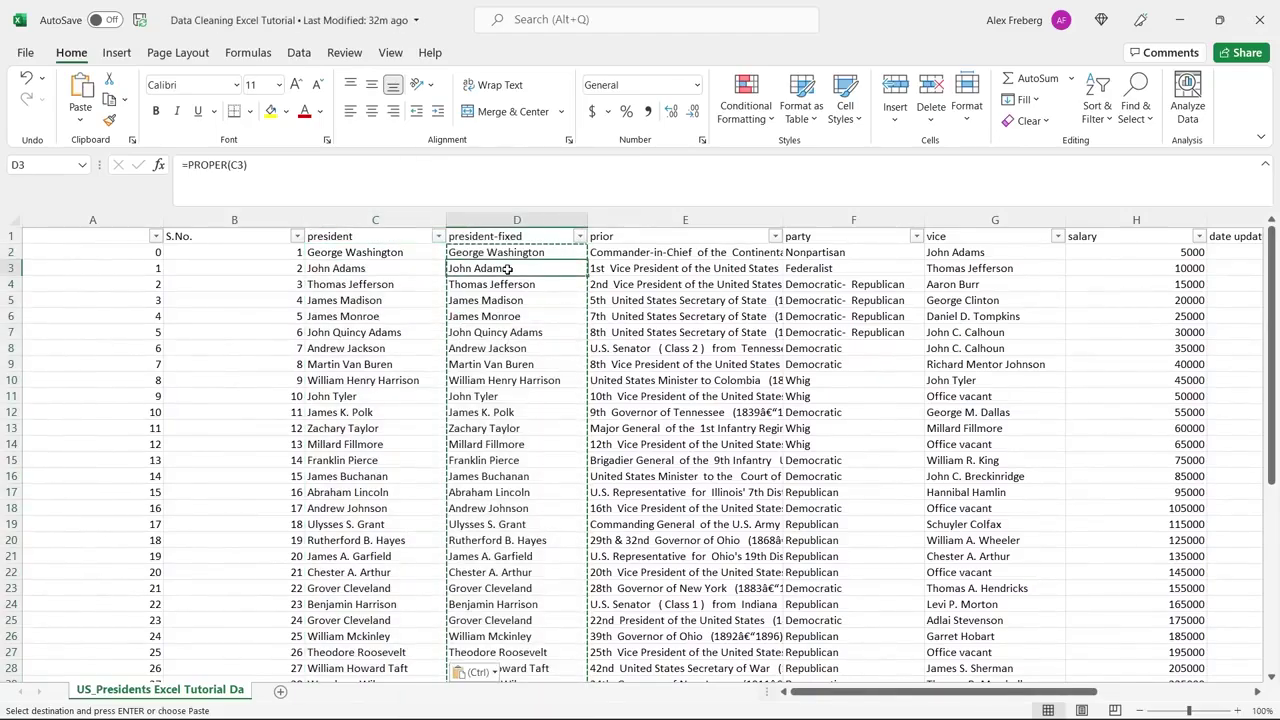
{"action": "left_click", "coordinate": [411, 269]}
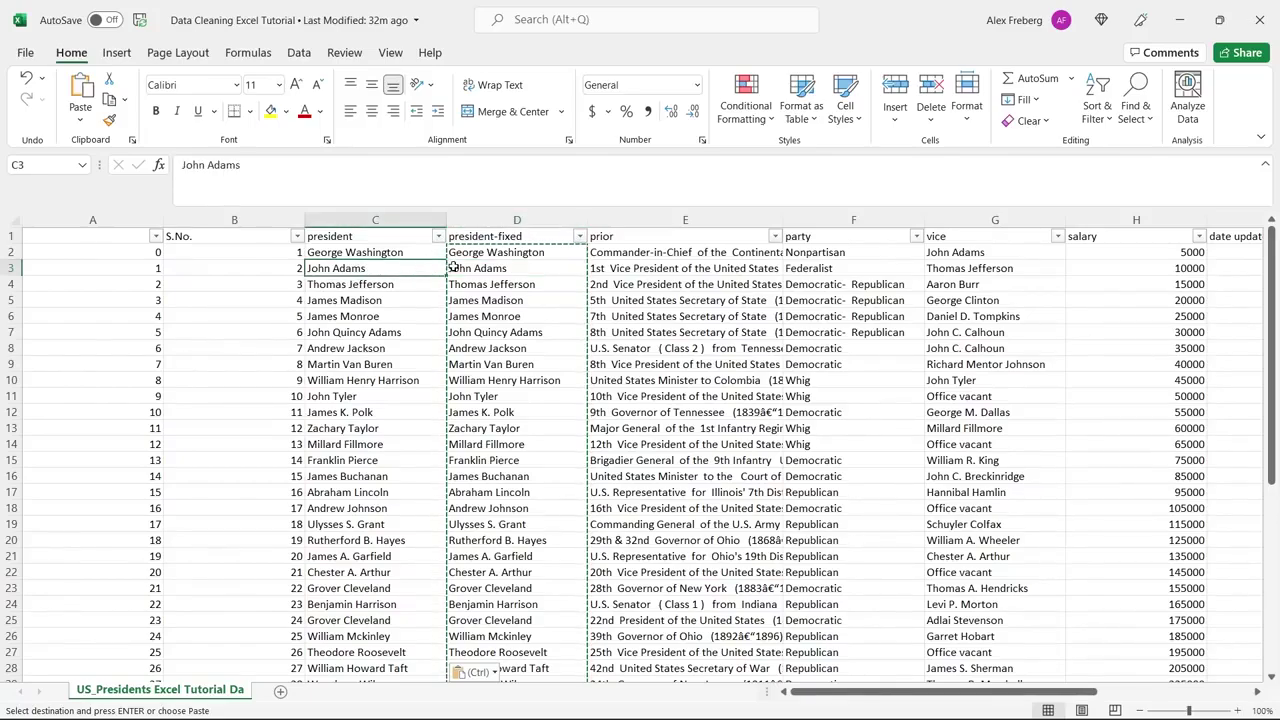
Step: Delete the president-fixed helper column
{"action": "left_click", "coordinate": [517, 220]}
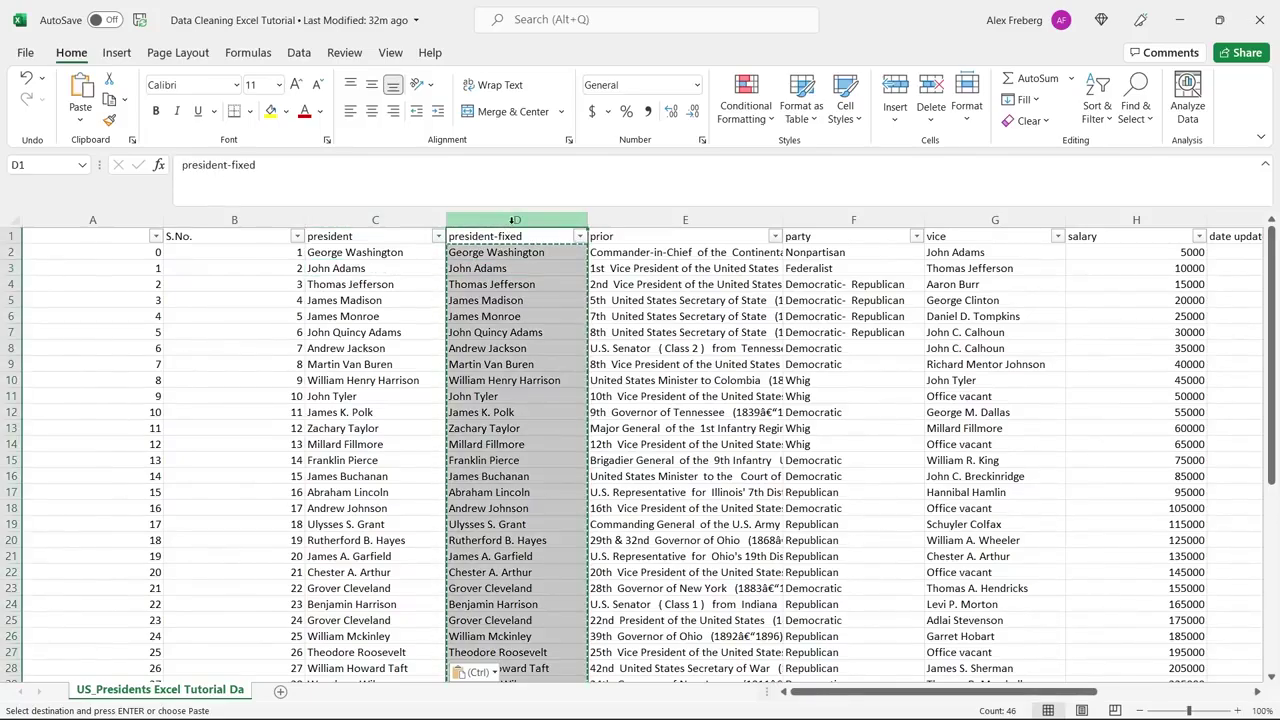
{"action": "right_click", "coordinate": [516, 222]}
{"action": "left_click", "coordinate": [570, 389]}
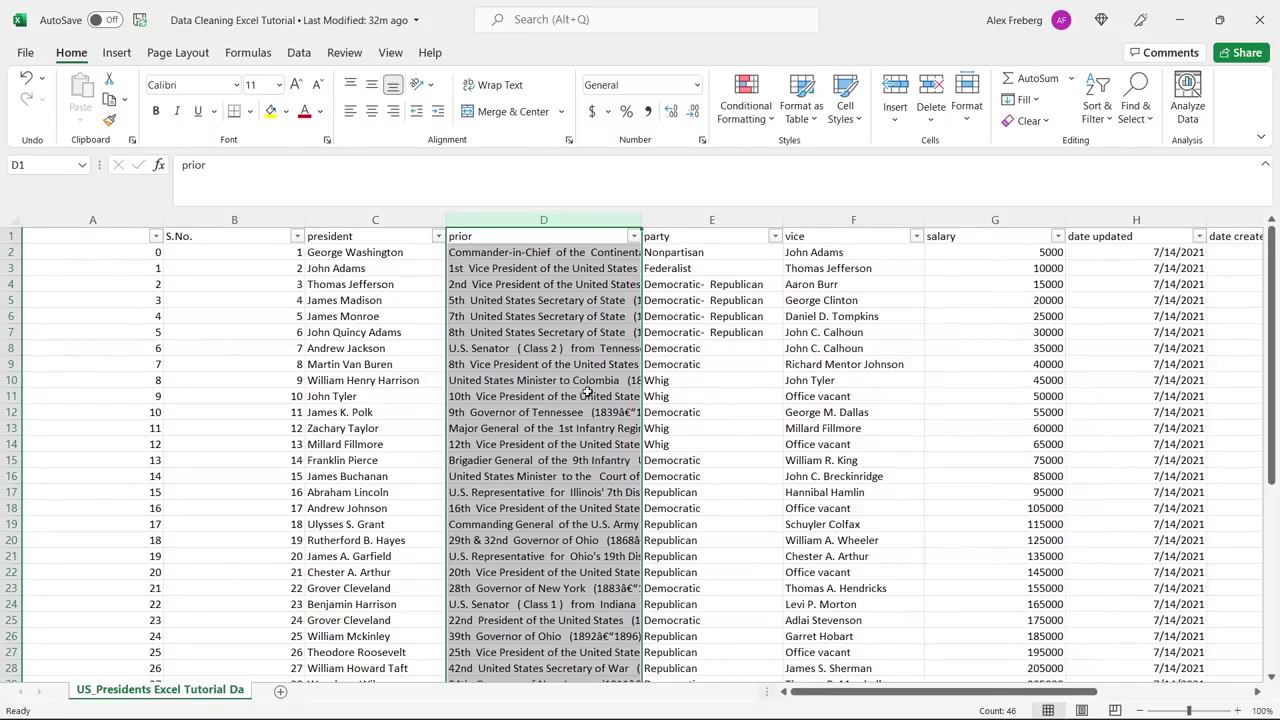
{"action": "left_click", "coordinate": [742, 320]}
Step: Widen the prior column D to read entries like 'Commander-in-Chief of the Continental Army'
{"action": "left_click", "coordinate": [740, 366]}
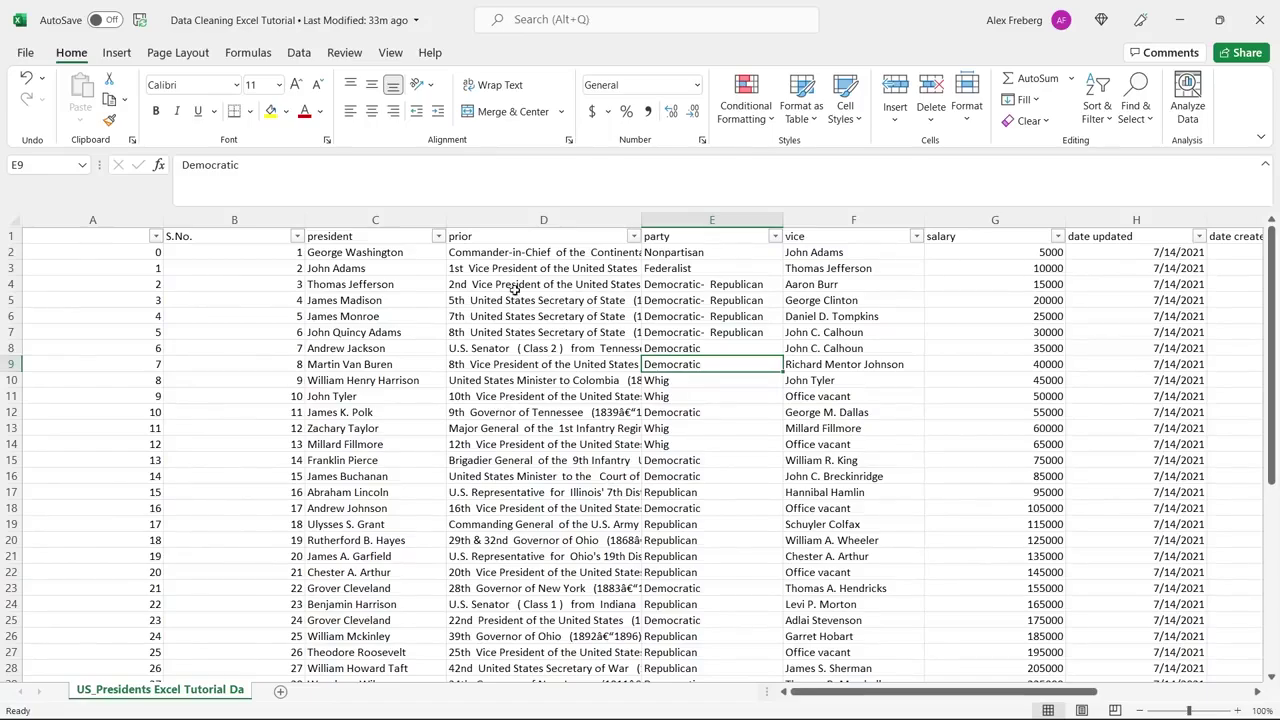
{"action": "left_click", "coordinate": [540, 219]}
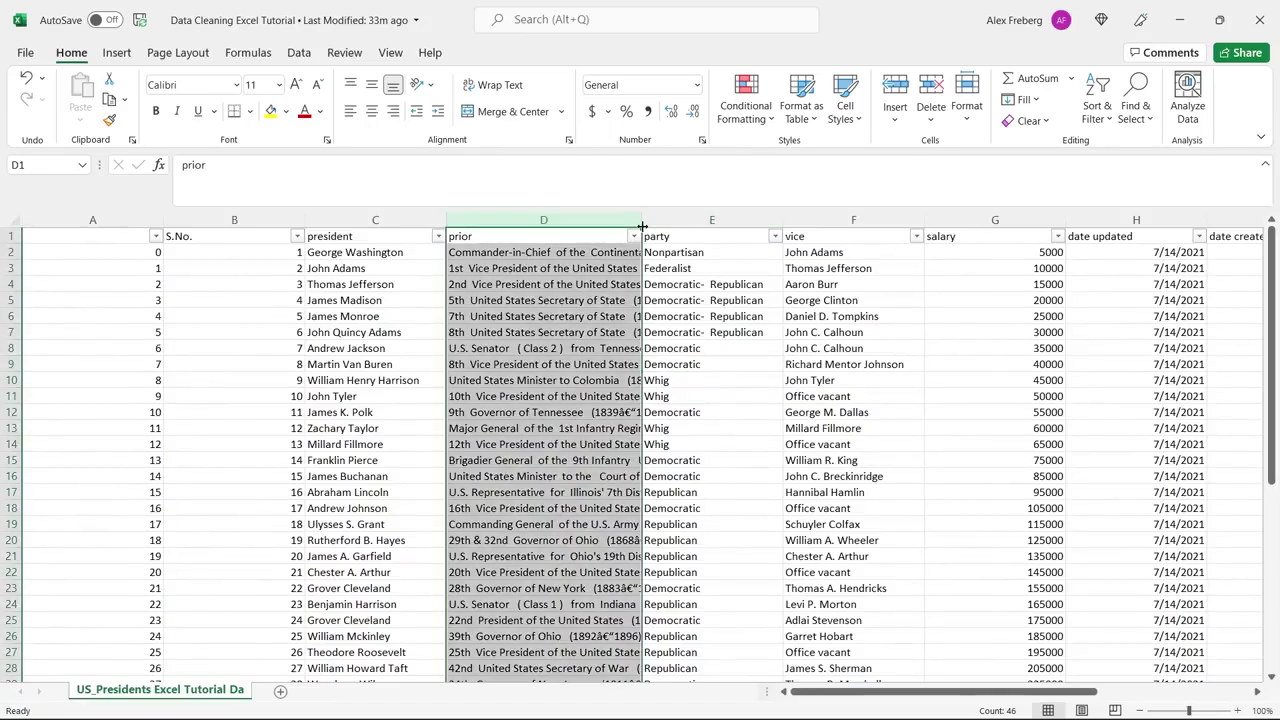
{"action": "left_click_drag", "start_coordinate": [642, 220], "coordinate": [772, 224]}
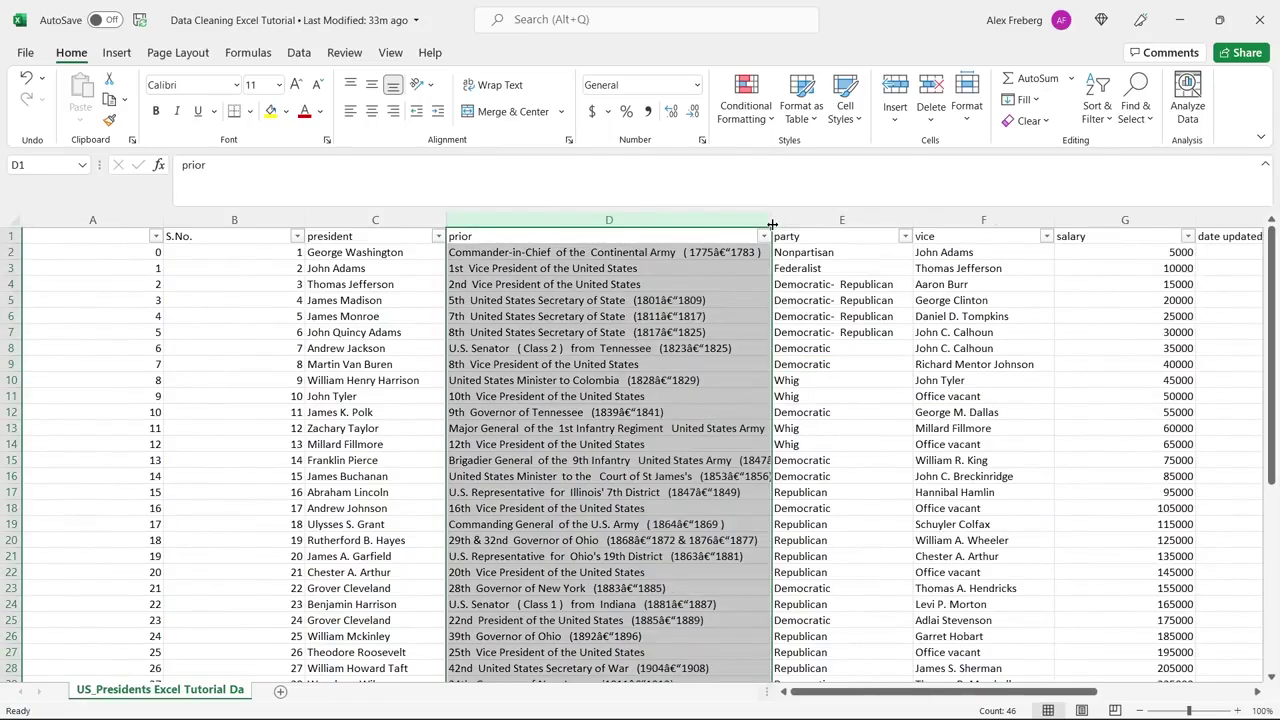
{"action": "left_click", "coordinate": [713, 285]}
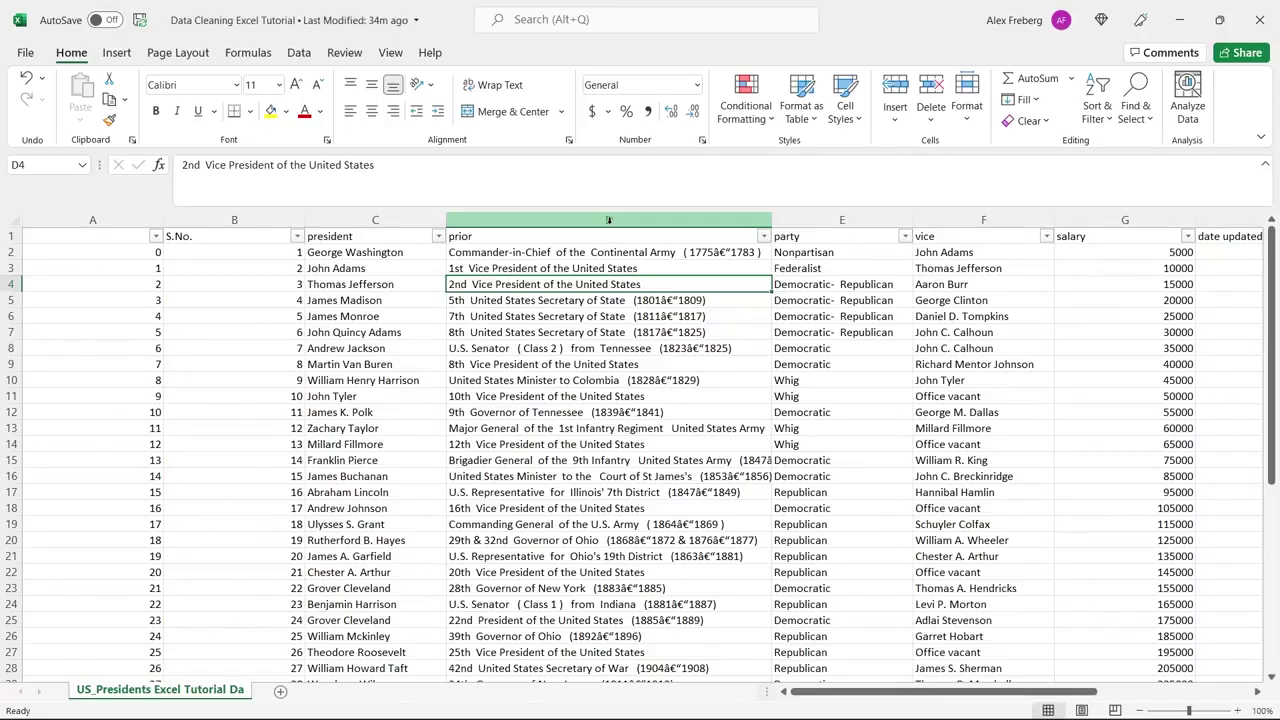
{"action": "mouse_move", "coordinate": [914, 692]}
{"action": "left_mouse_down"}
{"action": "mouse_move", "coordinate": [989, 694]}
{"action": "mouse_move", "coordinate": [922, 697]}
{"action": "left_mouse_up"}
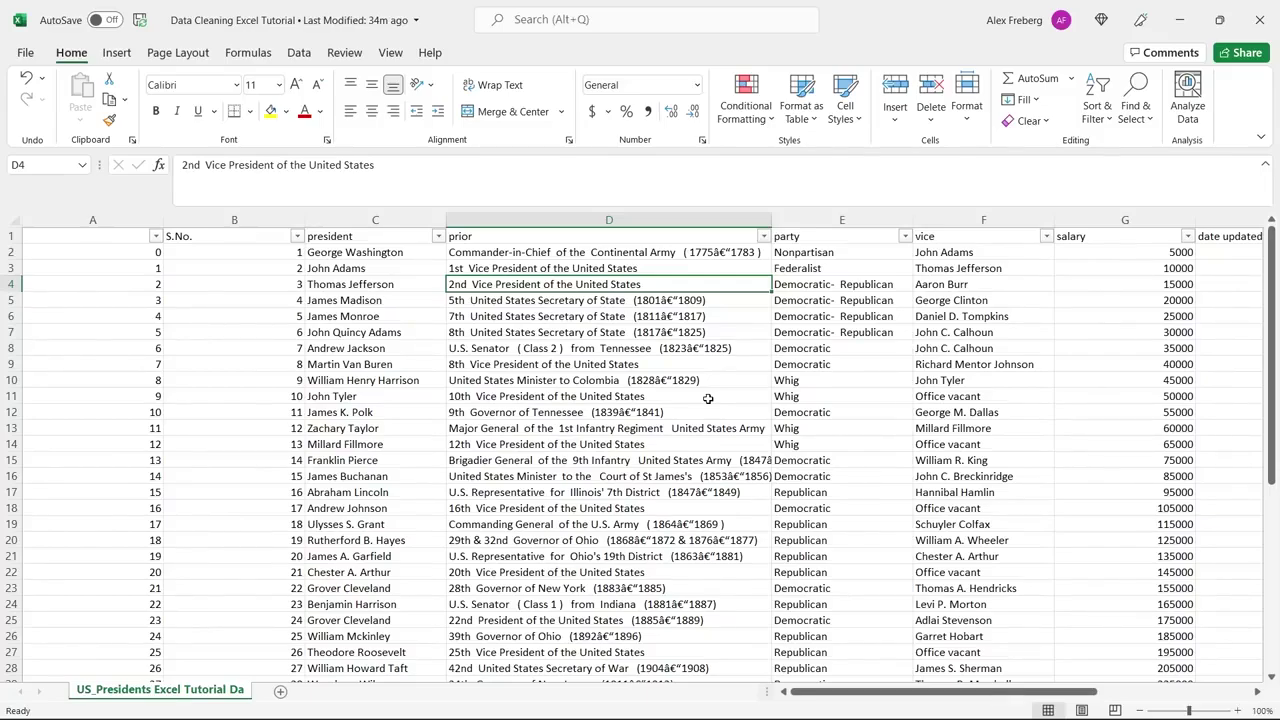
Step: Delete the prior column
{"action": "left_click", "coordinate": [632, 218]}
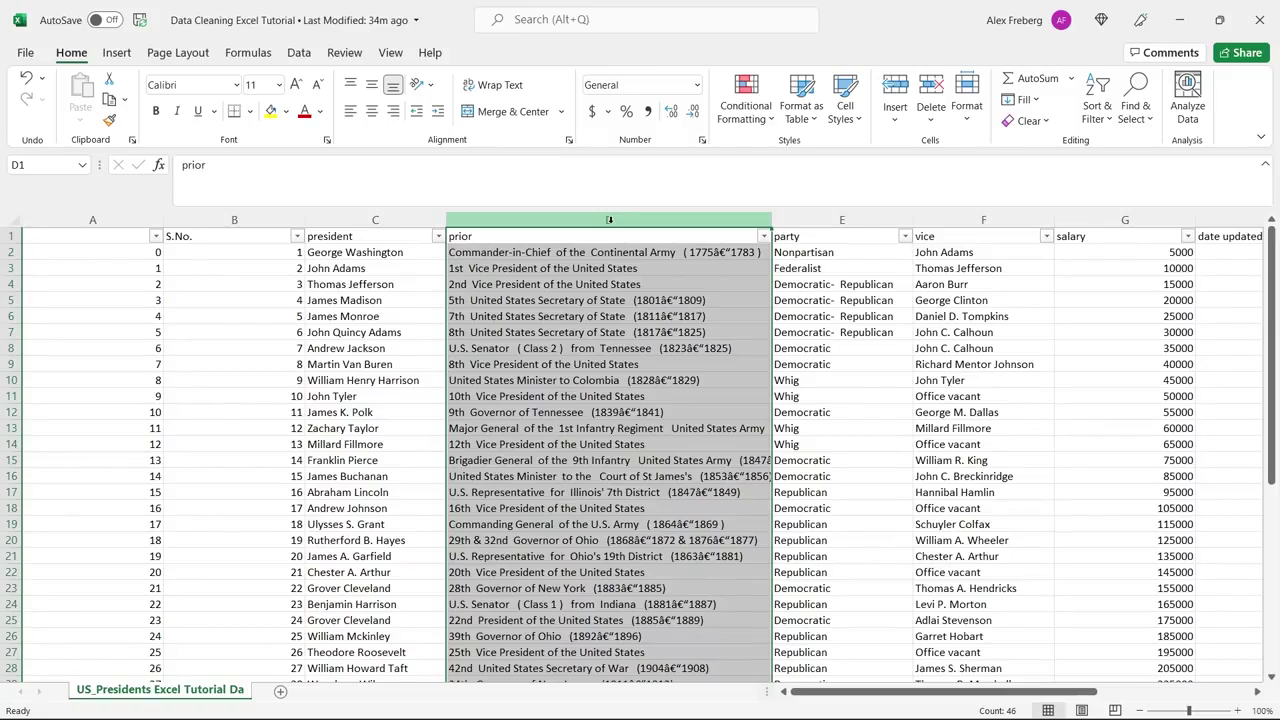
{"action": "right_click", "coordinate": [608, 219]}
{"action": "left_click", "coordinate": [678, 389]}
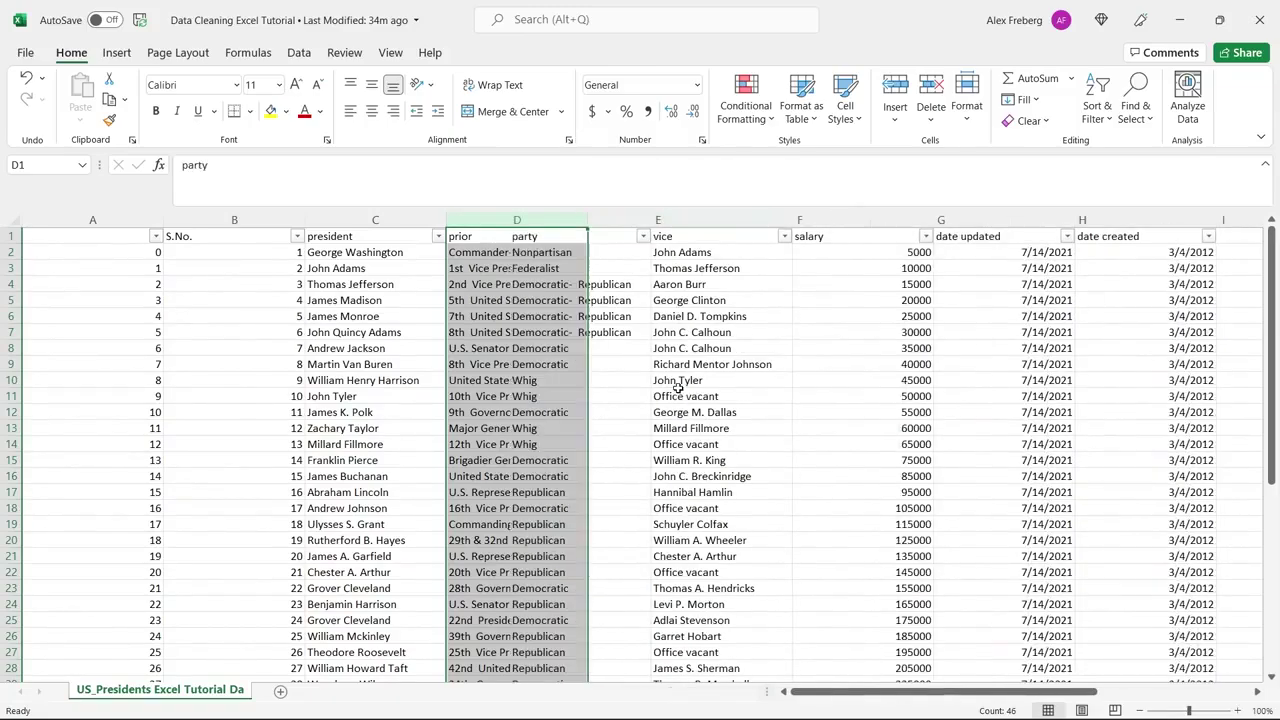
{"action": "left_click", "coordinate": [326, 332]}
Step: Confirm the unnamed index column duplicates S.No., then delete column A
{"action": "left_click", "coordinate": [142, 251]}
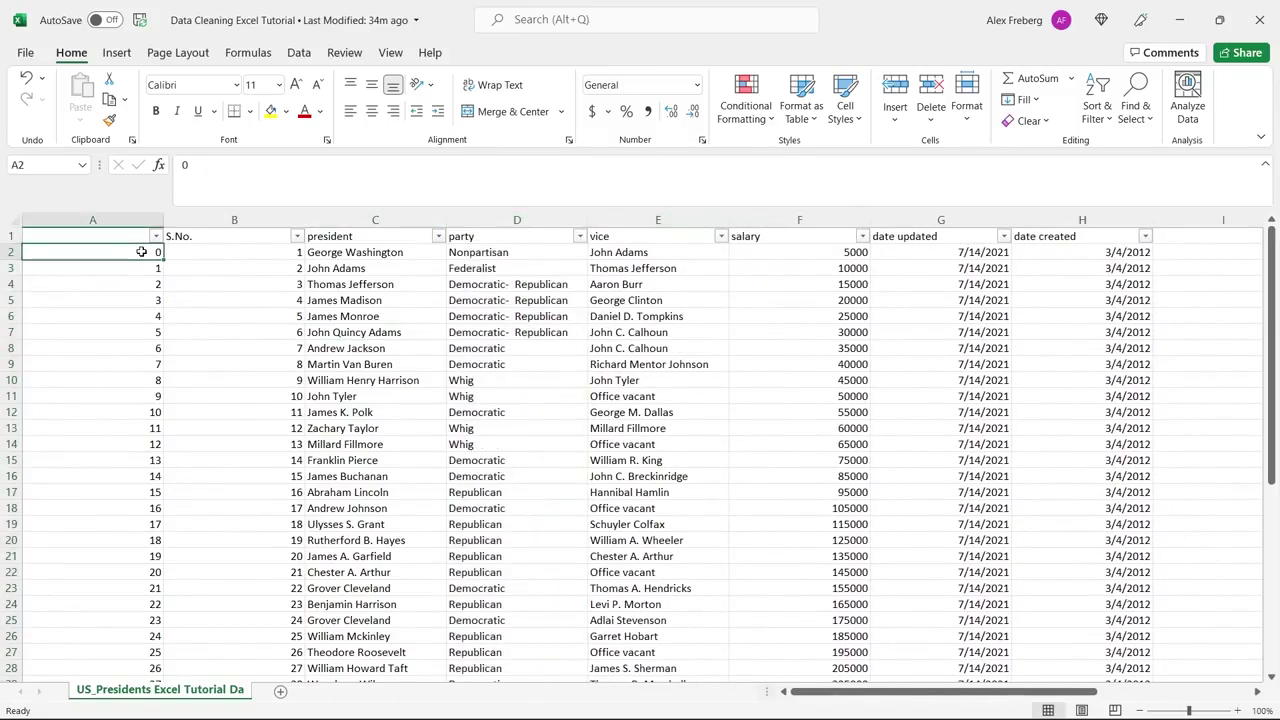
{"action": "left_click", "coordinate": [188, 257]}
{"action": "left_click", "coordinate": [136, 250]}
{"action": "left_click", "coordinate": [176, 250]}
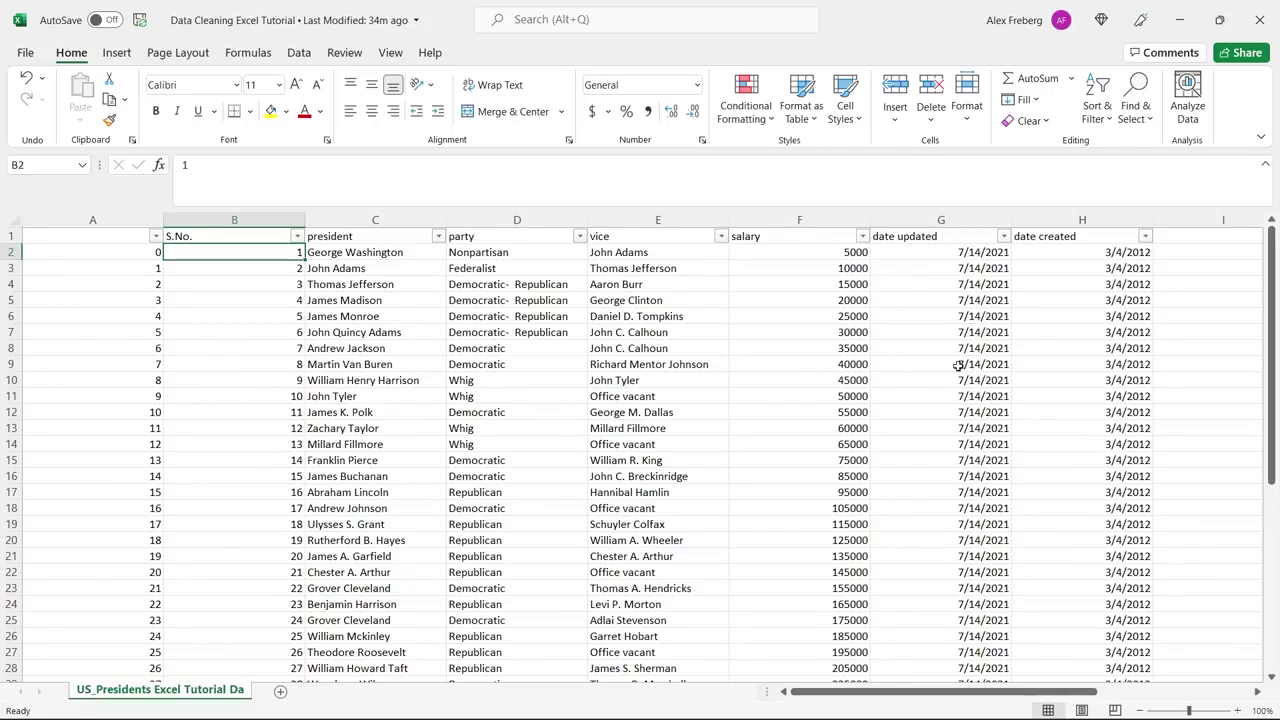
{"action": "scroll", "coordinate": [958, 366], "scroll_direction": "down", "scroll_amount": 2}
{"action": "scroll", "coordinate": [958, 366], "scroll_direction": "down", "scroll_amount": 6}
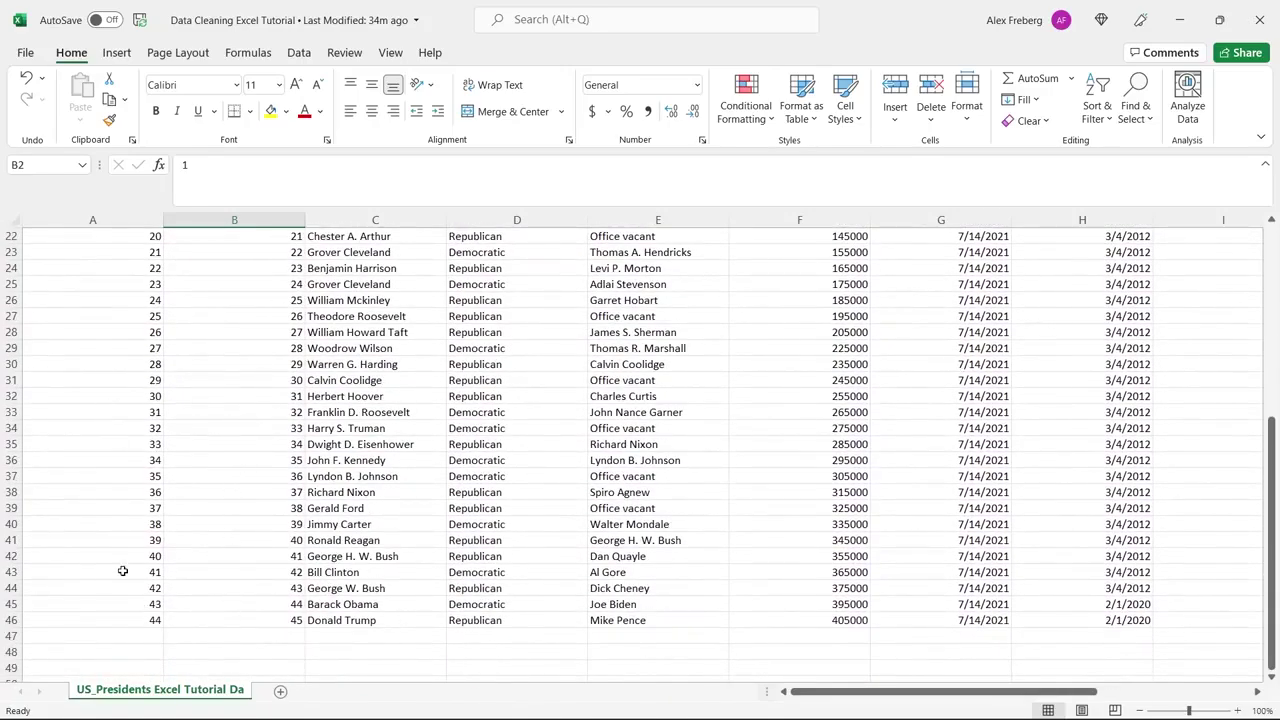
{"action": "scroll", "coordinate": [122, 571], "scroll_direction": "up", "scroll_amount": 7}
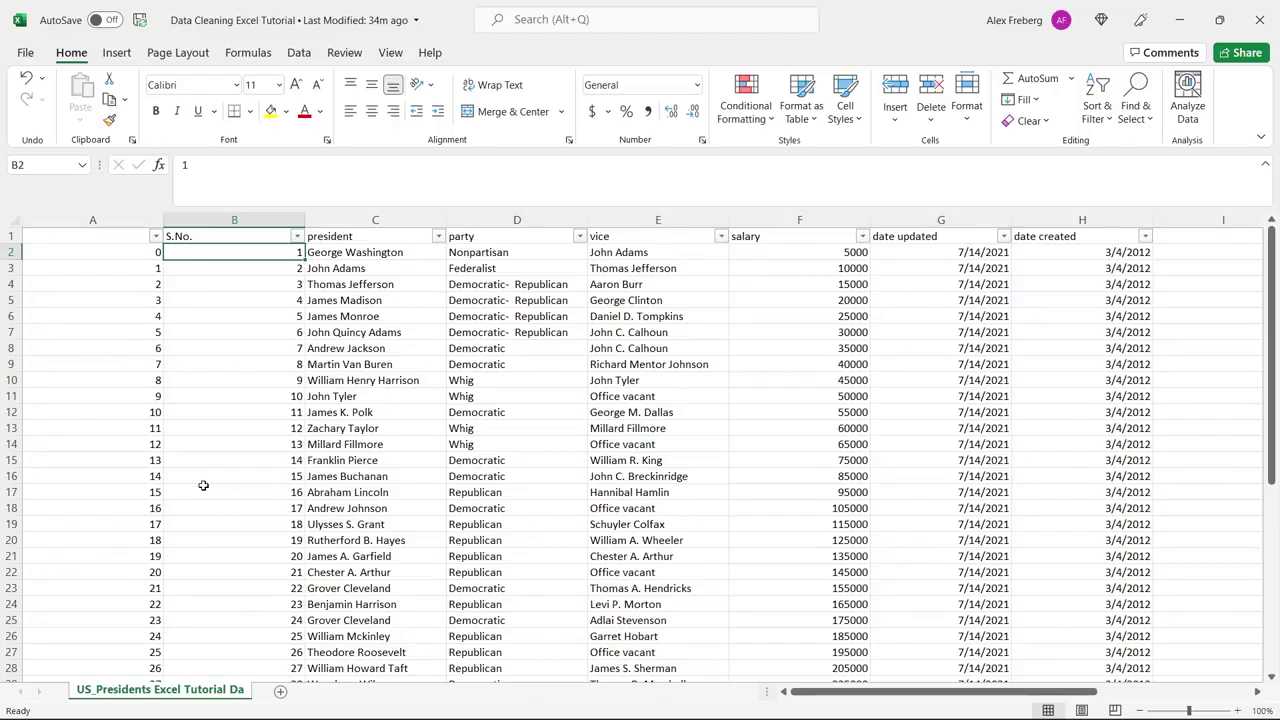
{"action": "left_click", "coordinate": [123, 219]}
{"action": "right_click", "coordinate": [123, 221]}
{"action": "left_click", "coordinate": [190, 388]}
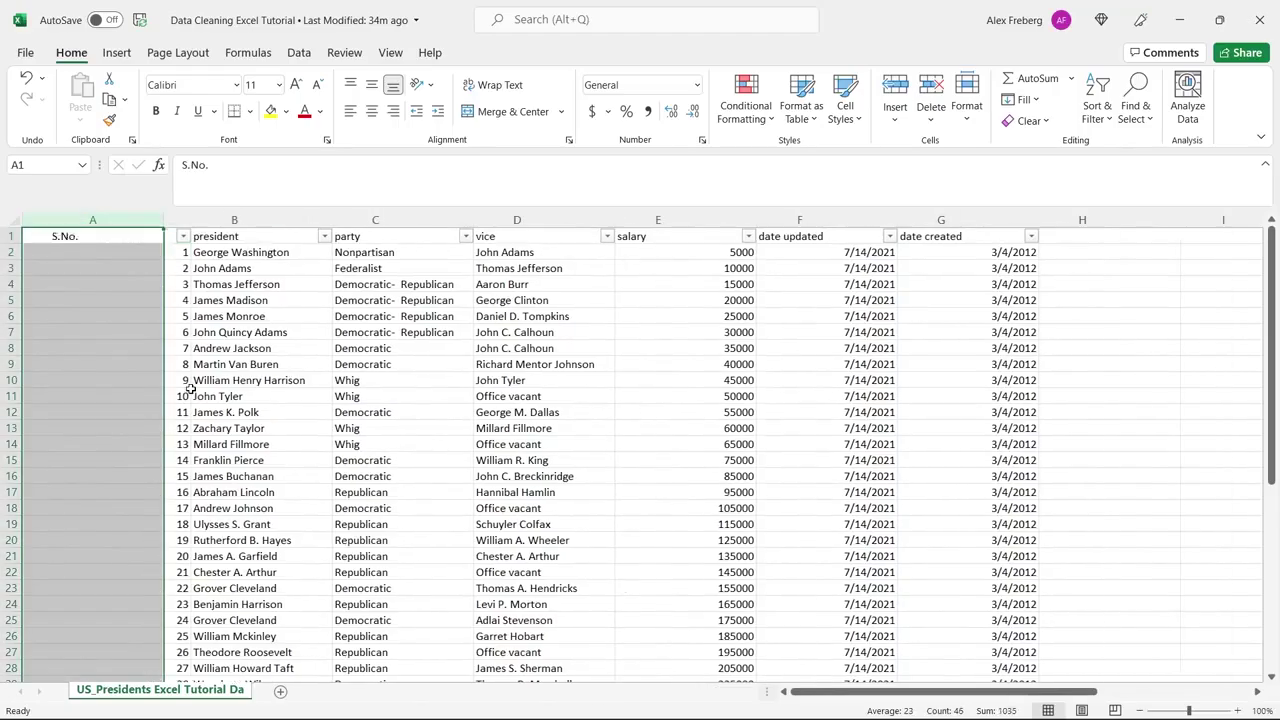
{"action": "left_click", "coordinate": [370, 316]}
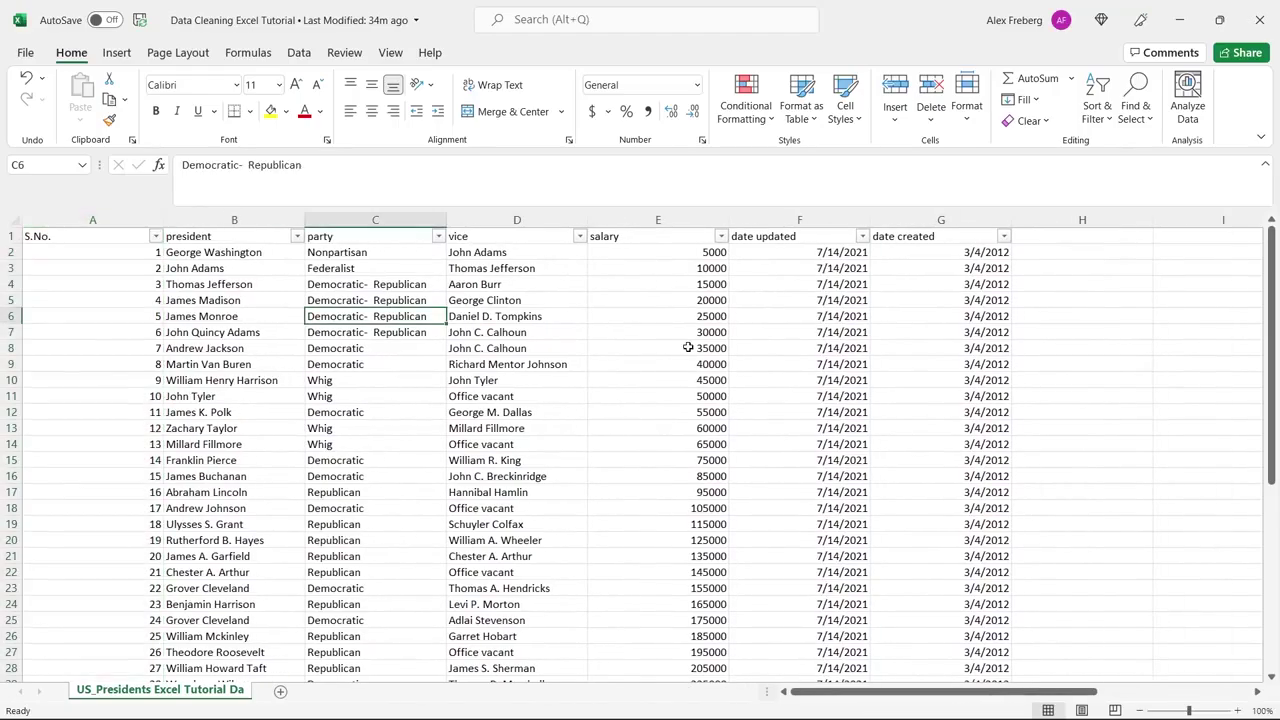
{"action": "left_click", "coordinate": [1078, 366]}
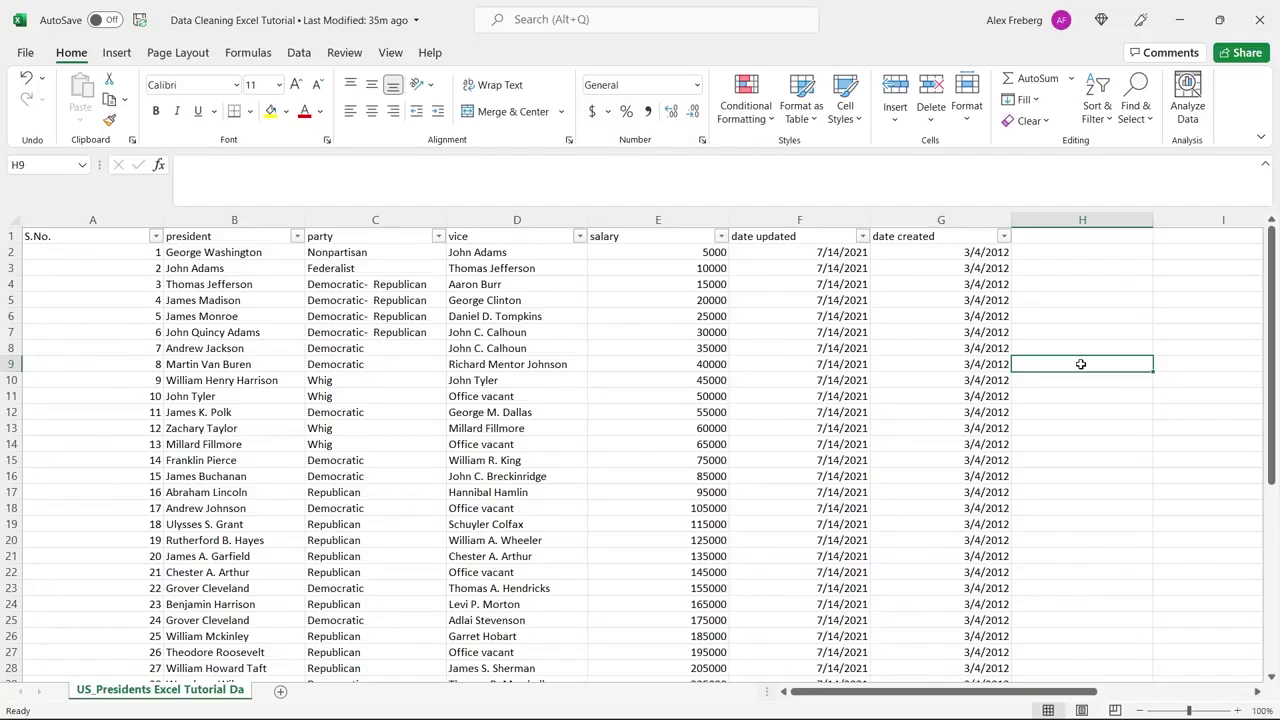
{"action": "scroll", "coordinate": [1081, 364], "scroll_direction": "down", "scroll_amount": 9}
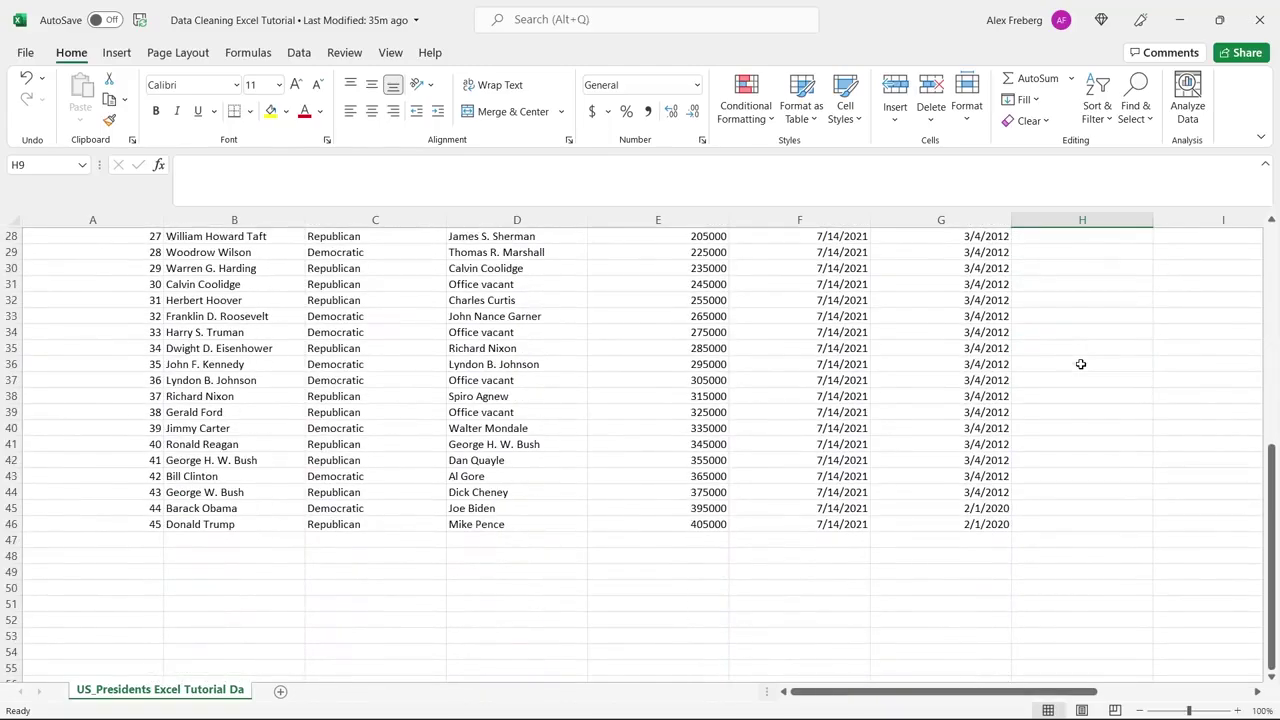
{"action": "scroll", "coordinate": [1081, 364], "scroll_direction": "up", "scroll_amount": 9}
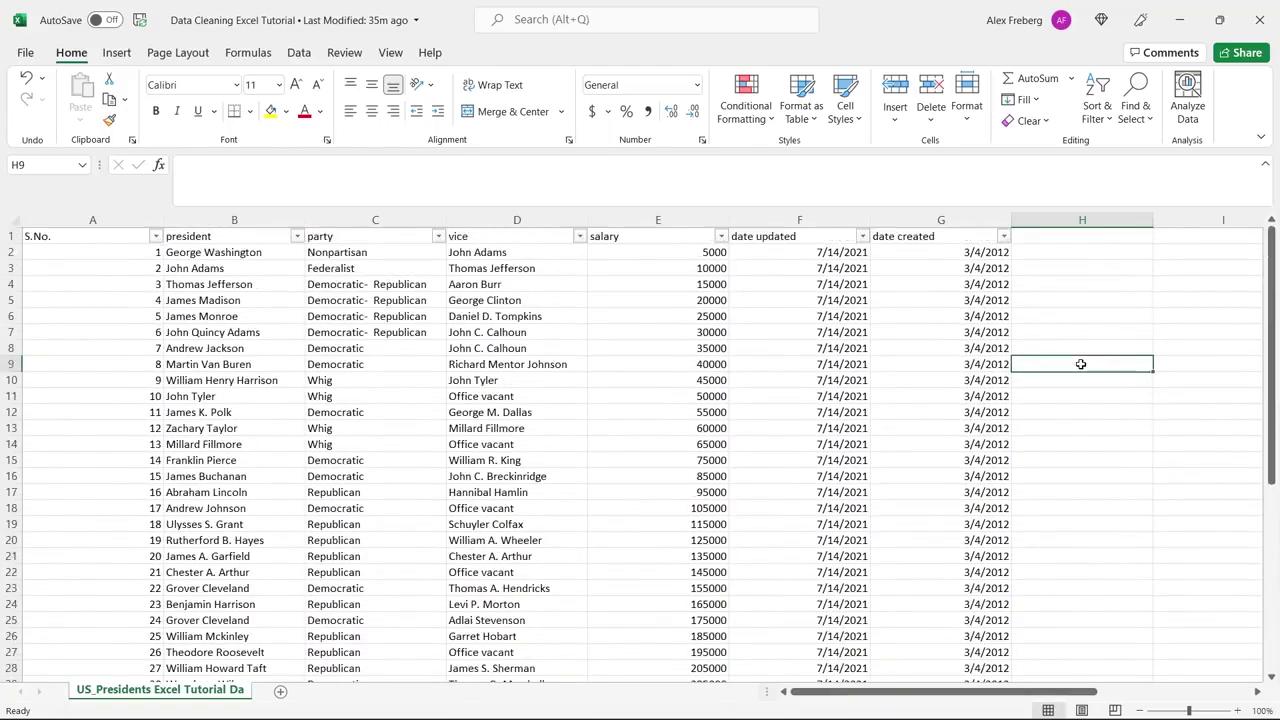